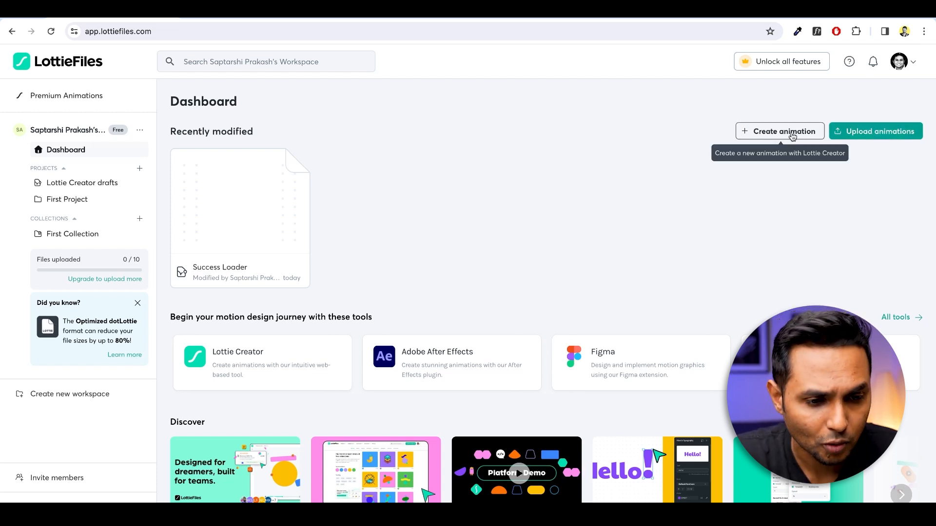
Step: Create a new animation in Lottie Creator and look over the AI Prompt to Vector and Kinetic Typography tools
click(792, 137)
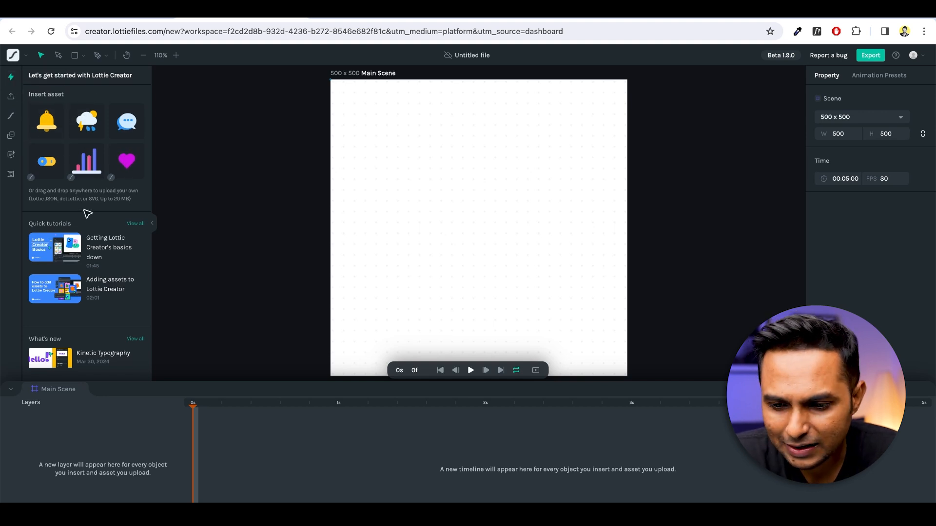
click(12, 155)
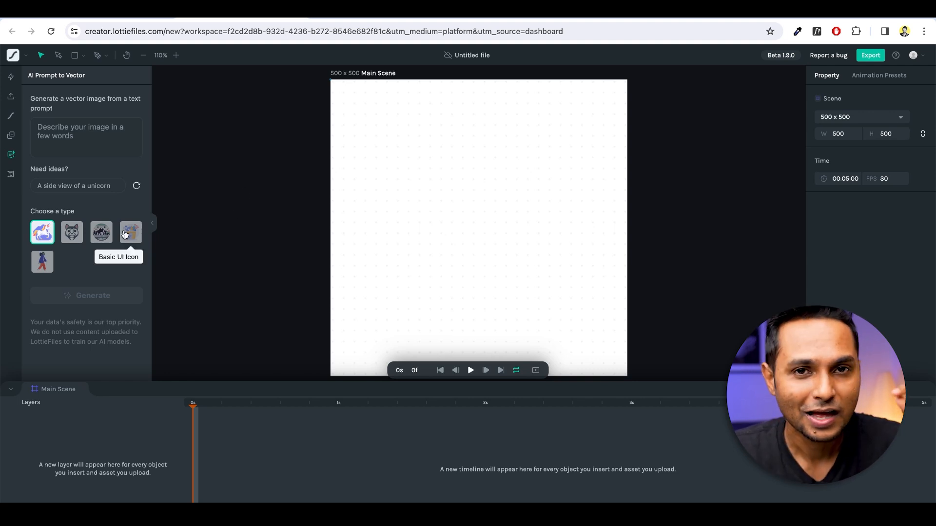
click(11, 176)
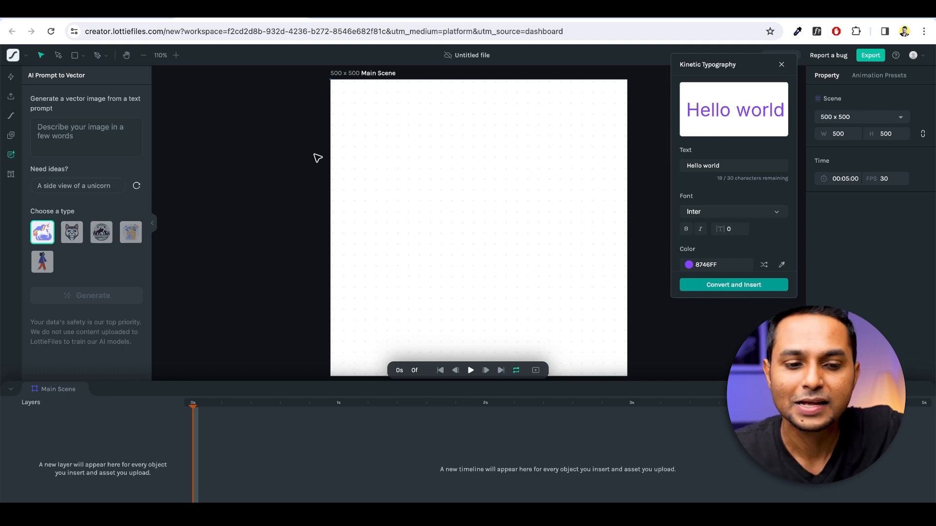
click(781, 65)
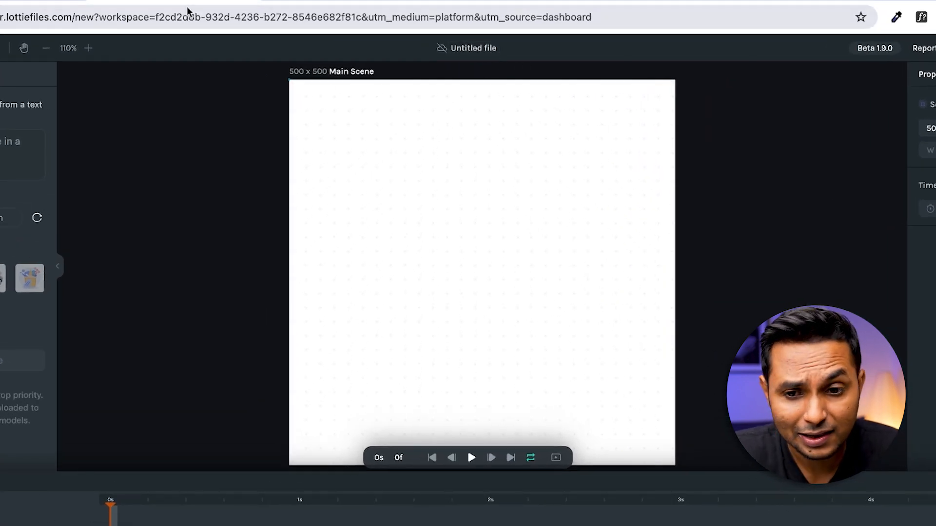
Step: Rename the untitled file as "Success Animaiton"
double_click(472, 48)
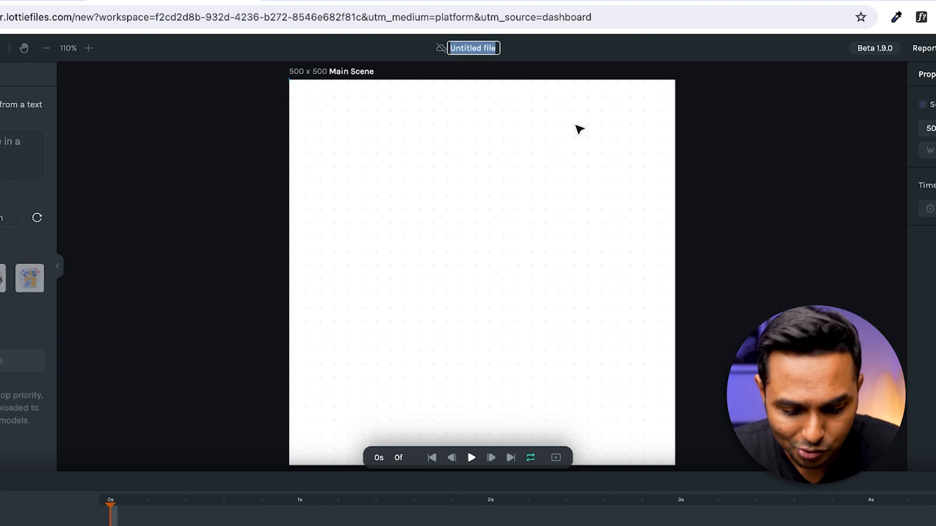
text(Success A)
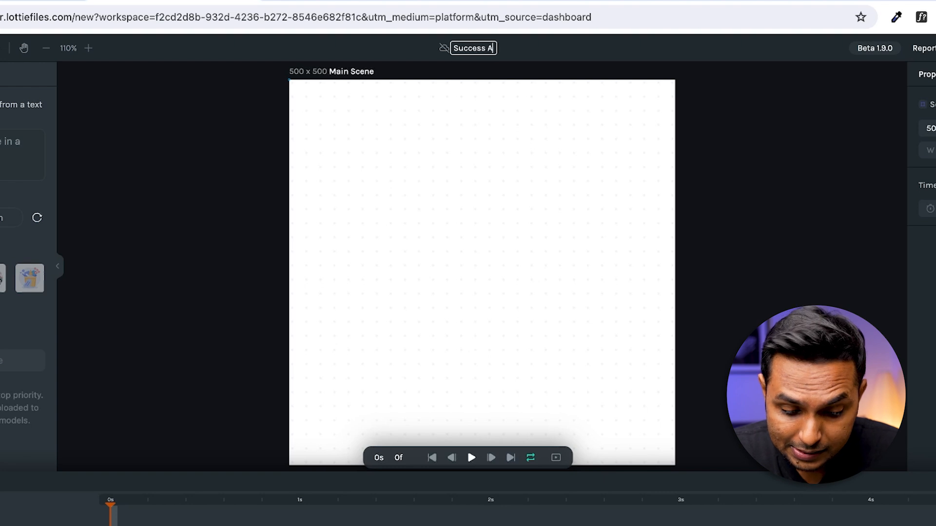
text(nimaiton)
key(Return)
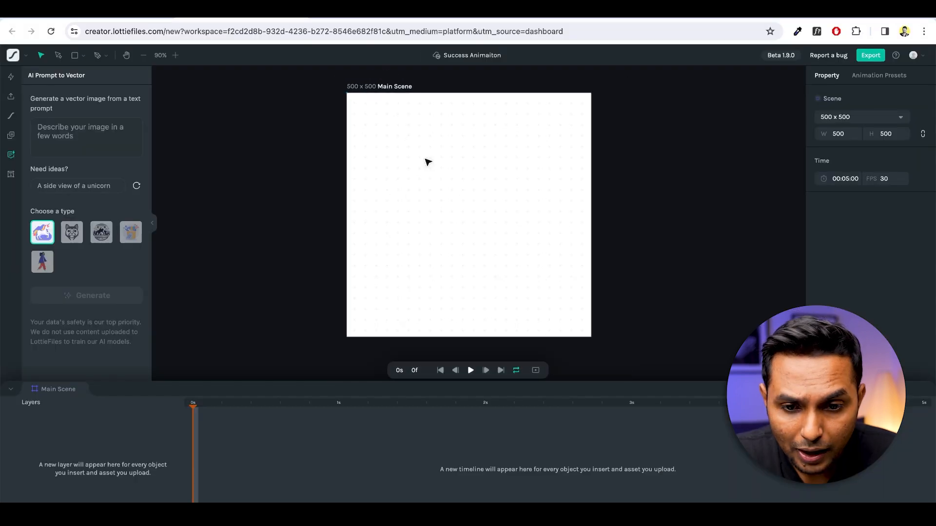
Step: Set the scene size to 1080 px wide and 1080 px high
scroll(428, 162, down, 2)
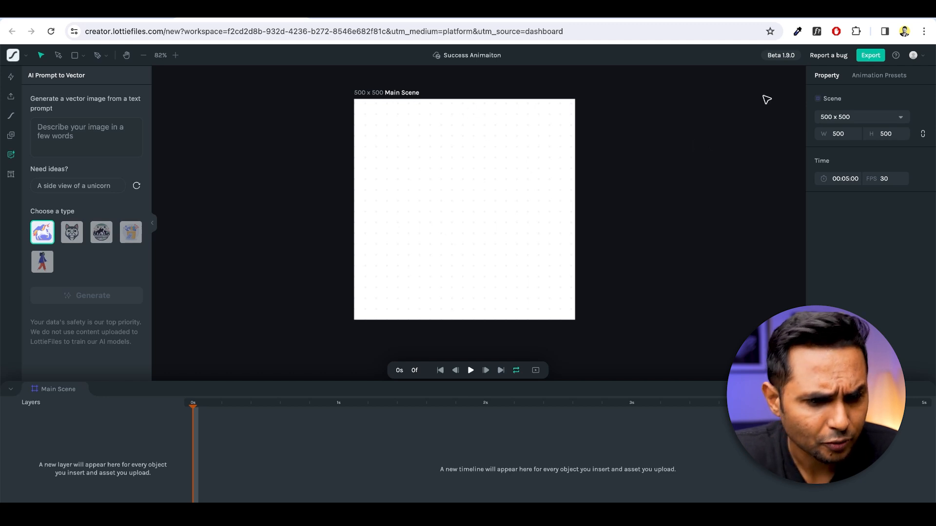
click(845, 133)
text(108)
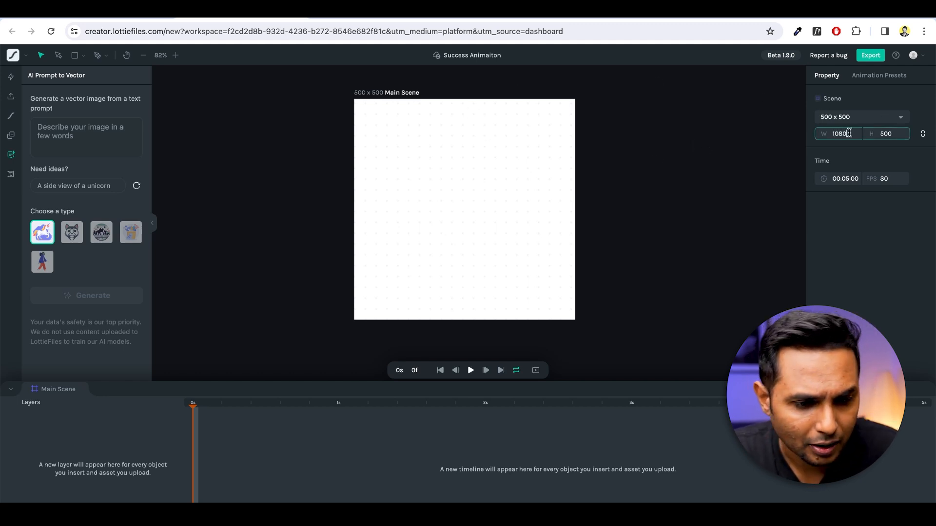
key(Tab)
text(109)
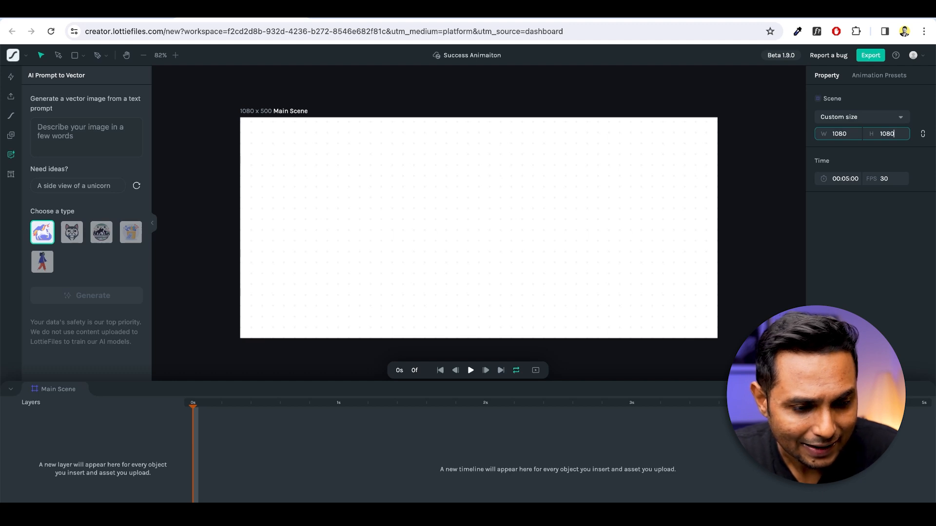
key(Return)
scroll(482, 209, down, 5)
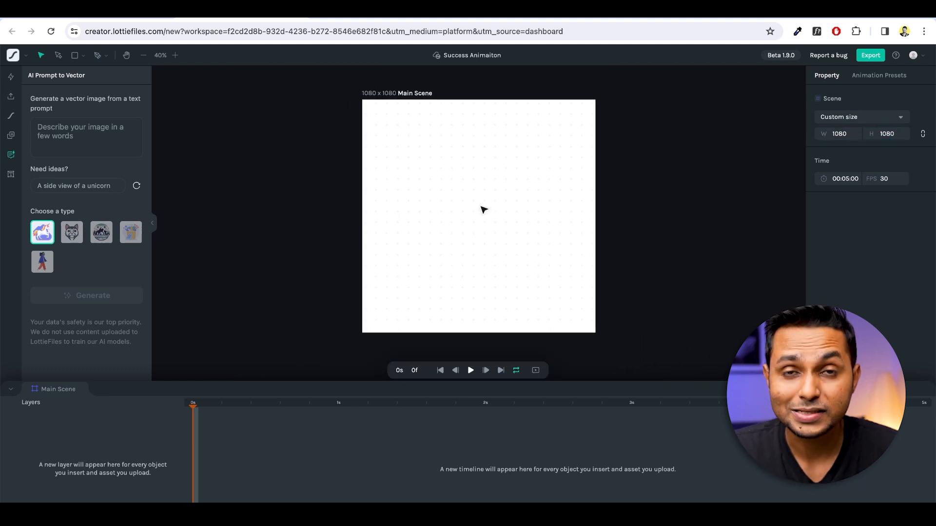
Step: Collapse the AI Prompt to Vector side panel to free up canvas space
right_click(483, 209)
click(486, 174)
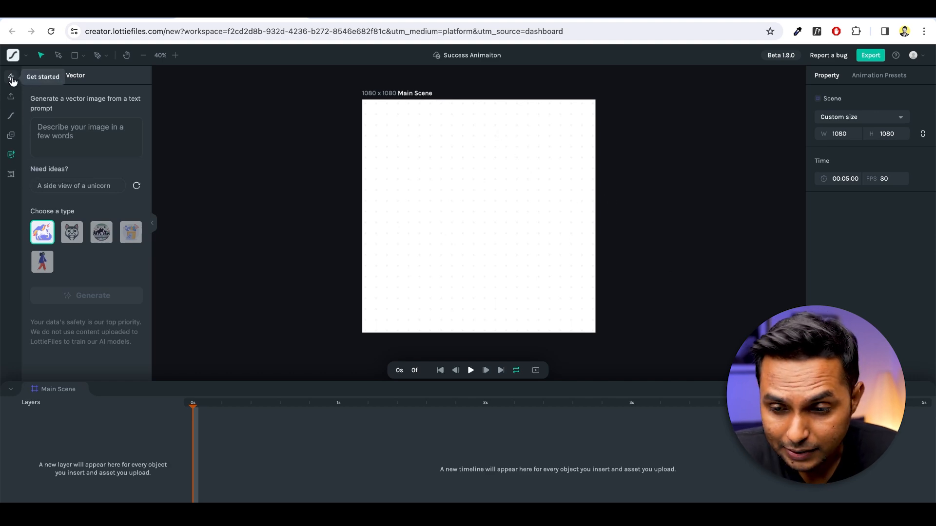
click(154, 226)
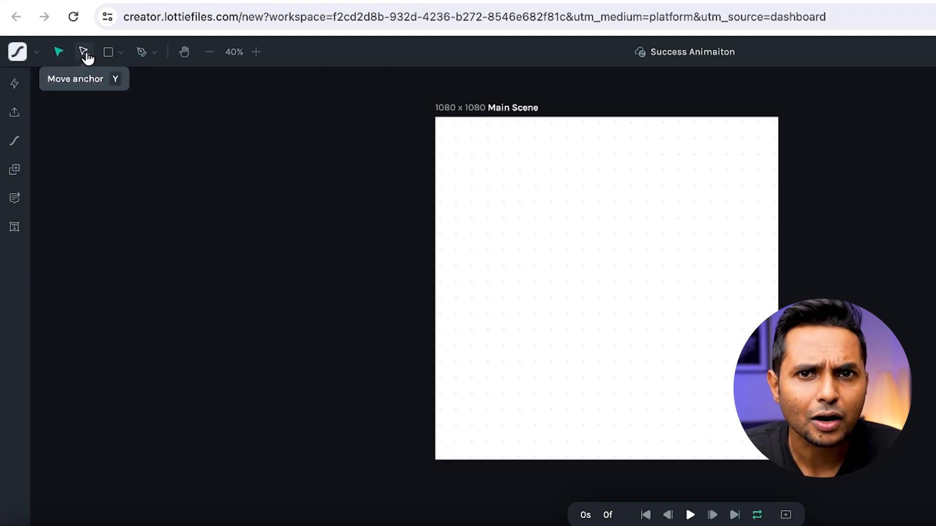
Step: Look over the available shape and Pen tool options, and make the timeline area slightly taller
click(122, 54)
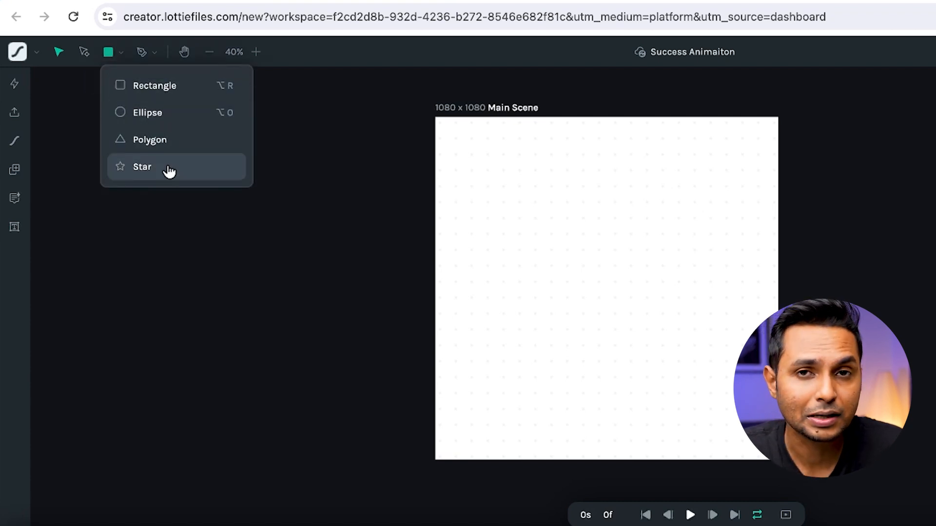
click(155, 53)
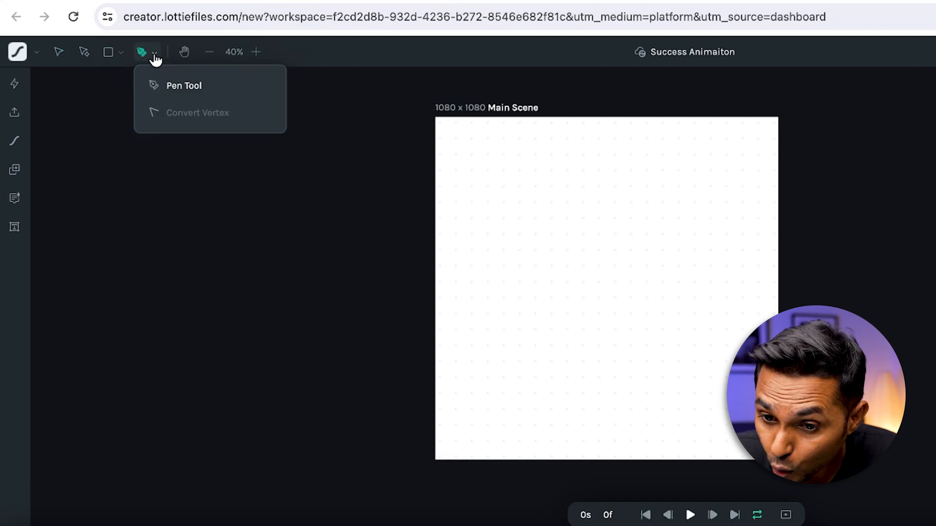
click(156, 58)
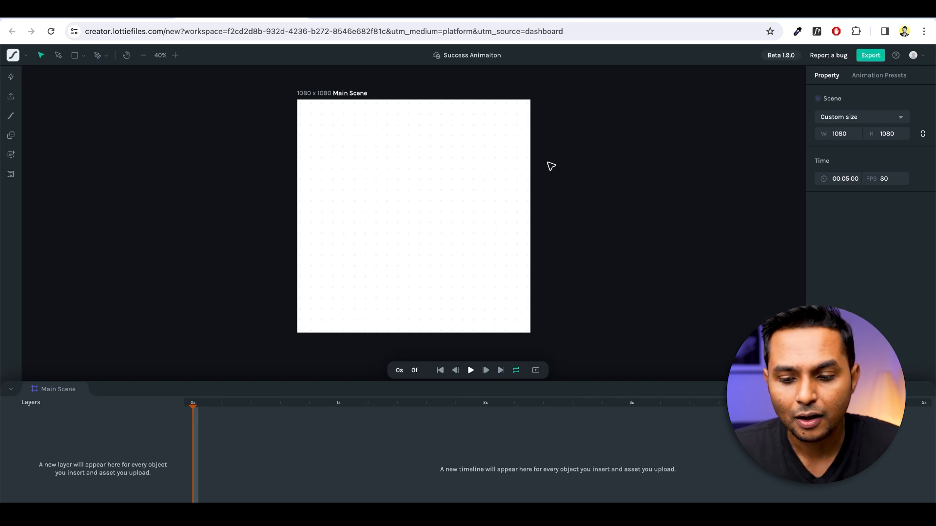
drag(164, 382, 189, 354)
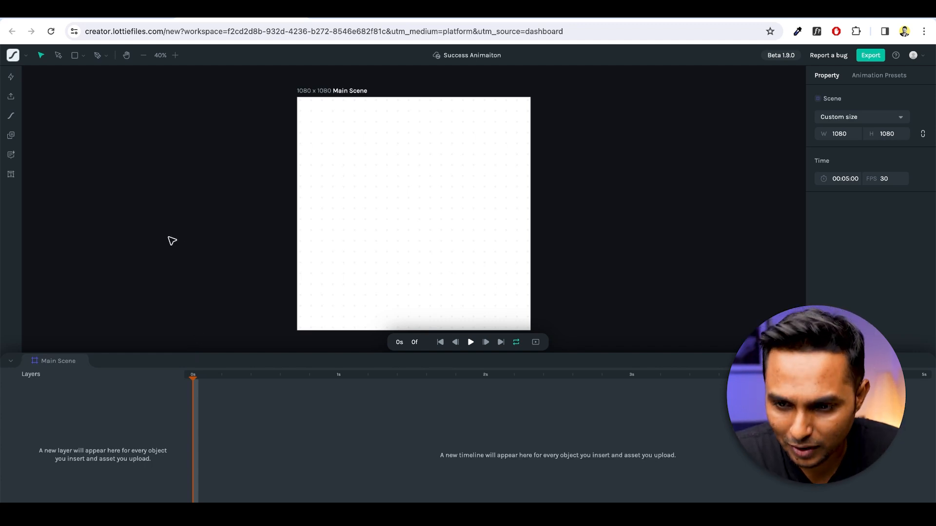
Step: Draw a rectangle about 729 × 520 px in the upper middle of the scene
click(74, 55)
mouse_move(333, 139)
mouse_down()
mouse_move(432, 205)
mouse_move(452, 259)
mouse_move(489, 250)
mouse_up()
click(440, 178)
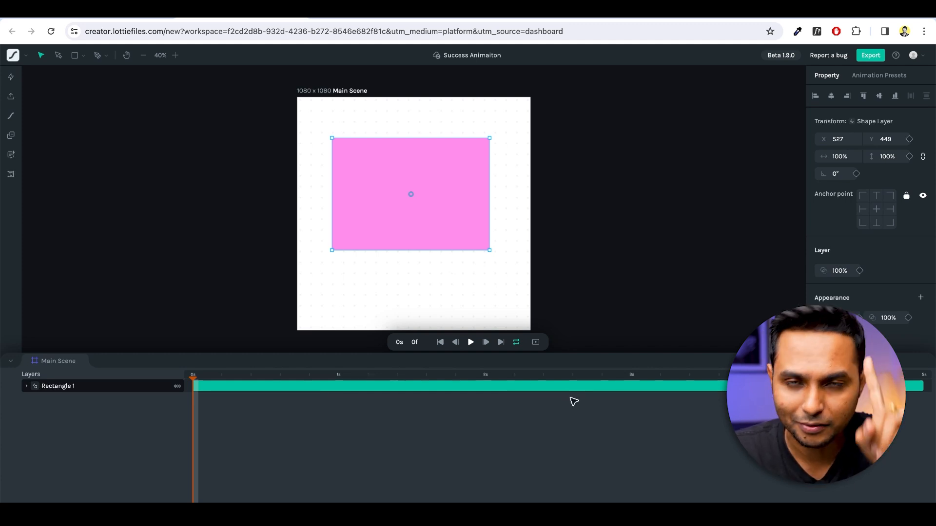
click(598, 184)
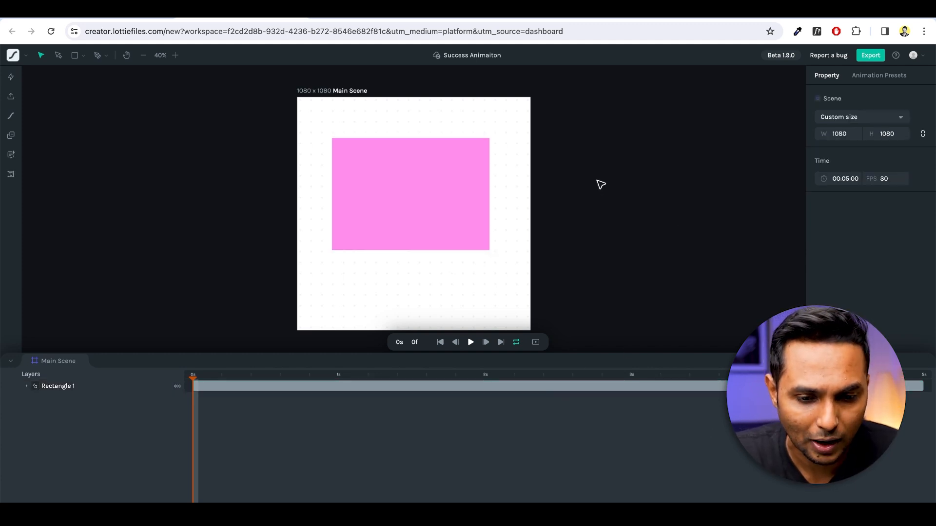
Step: Expand the rectangle's layer and its group, and examine the properties of the layer, the rectangle path and the fill
click(403, 189)
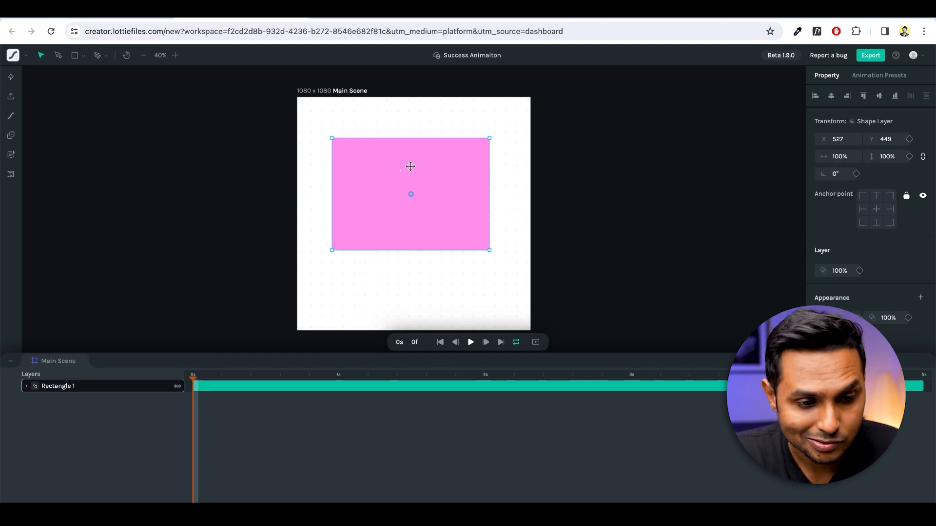
click(836, 175)
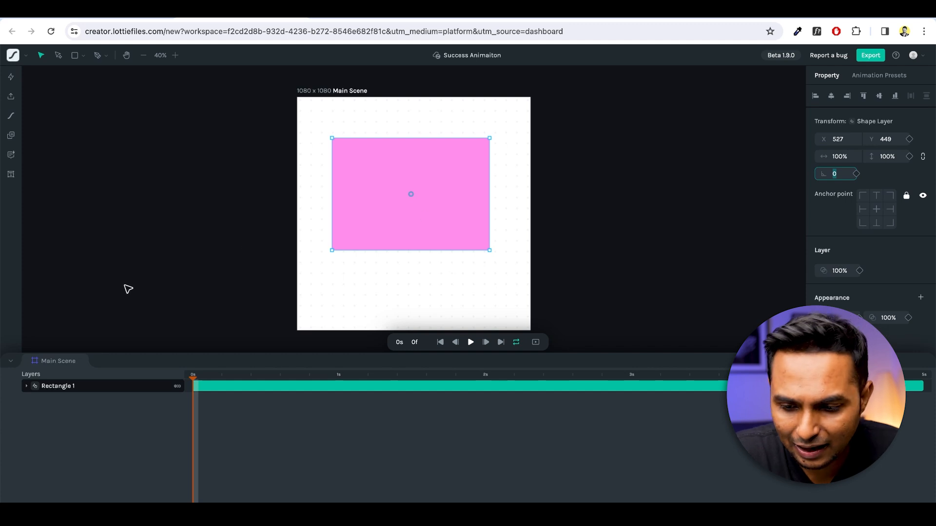
click(26, 388)
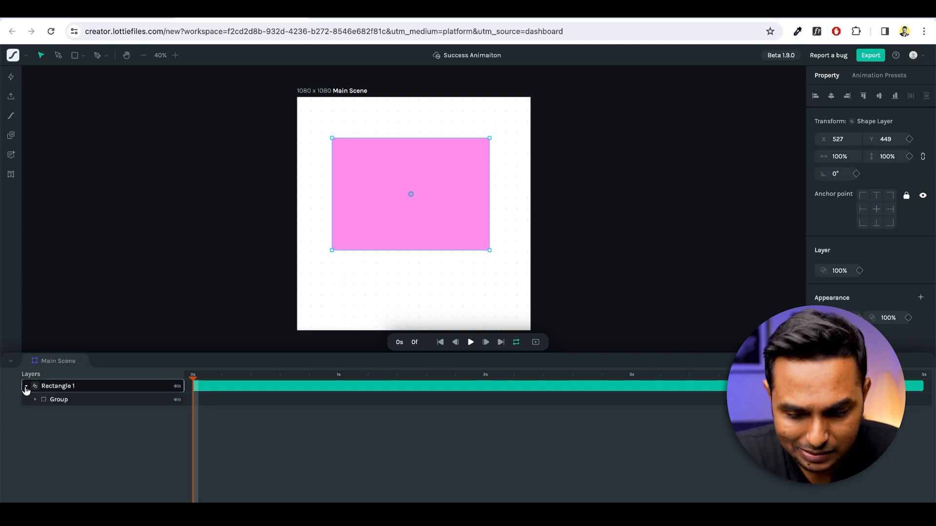
click(35, 401)
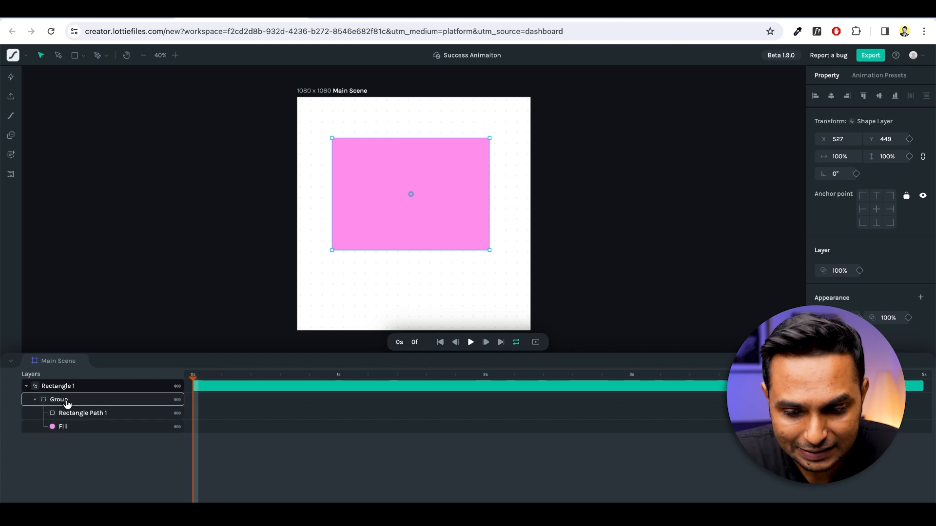
click(80, 413)
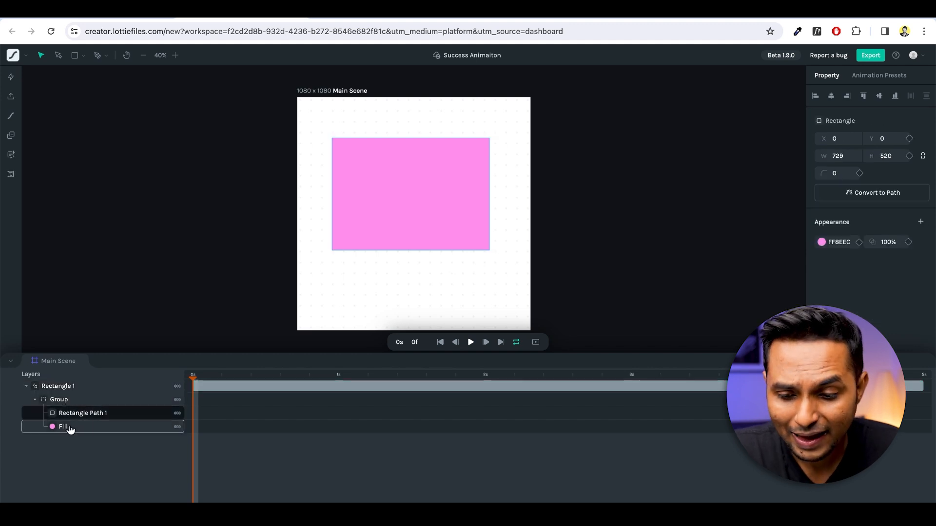
click(68, 427)
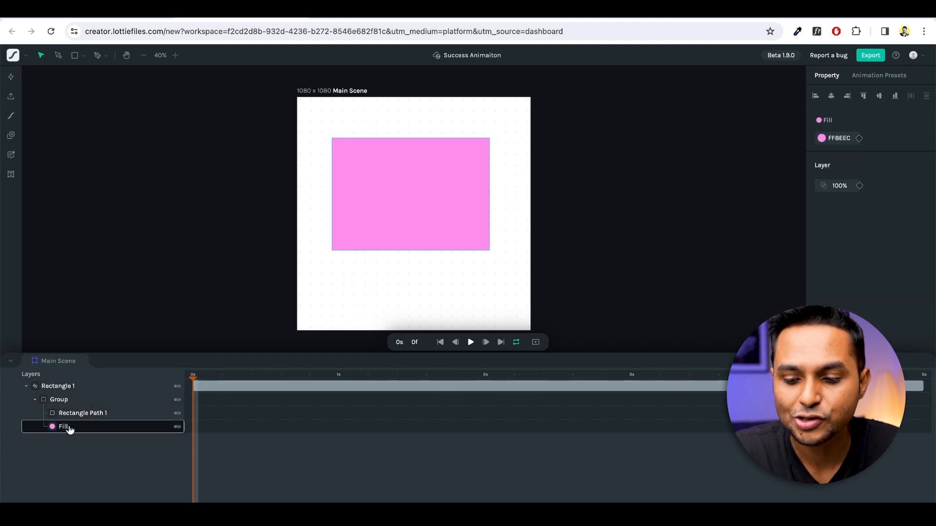
click(81, 415)
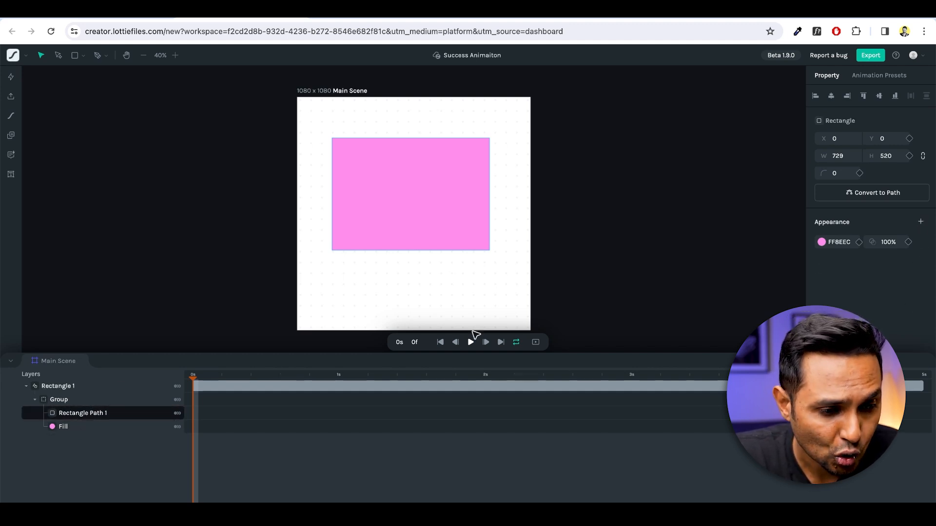
click(66, 428)
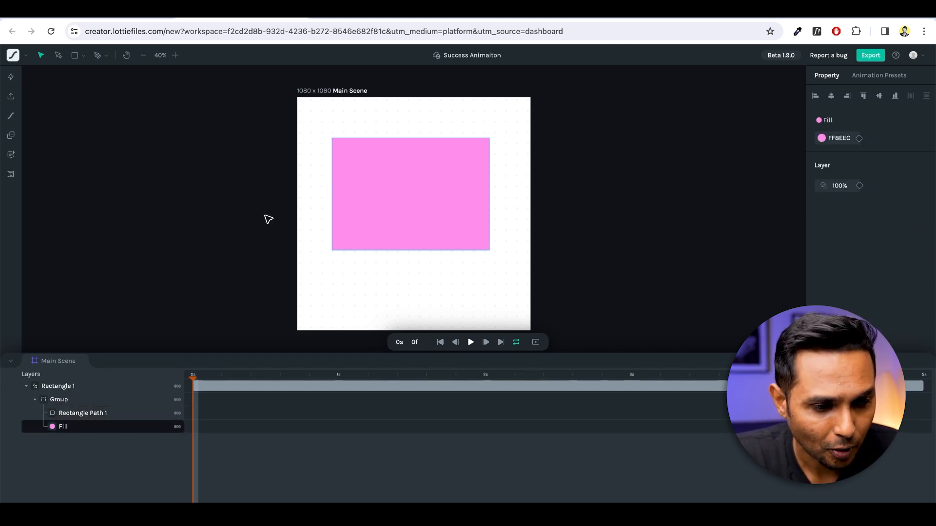
Step: Set the rectangle path's corner radius to 20, and delete the rectangle from the scene
click(80, 413)
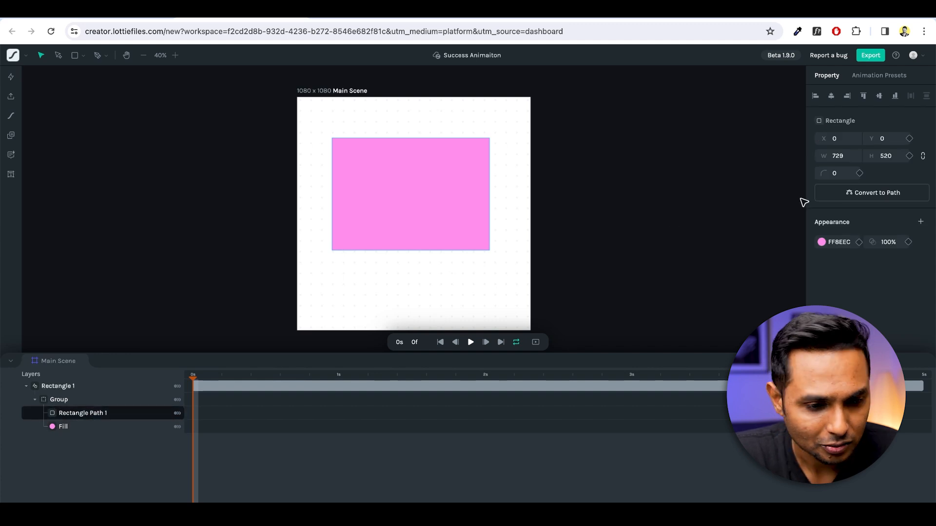
click(846, 175)
text(20)
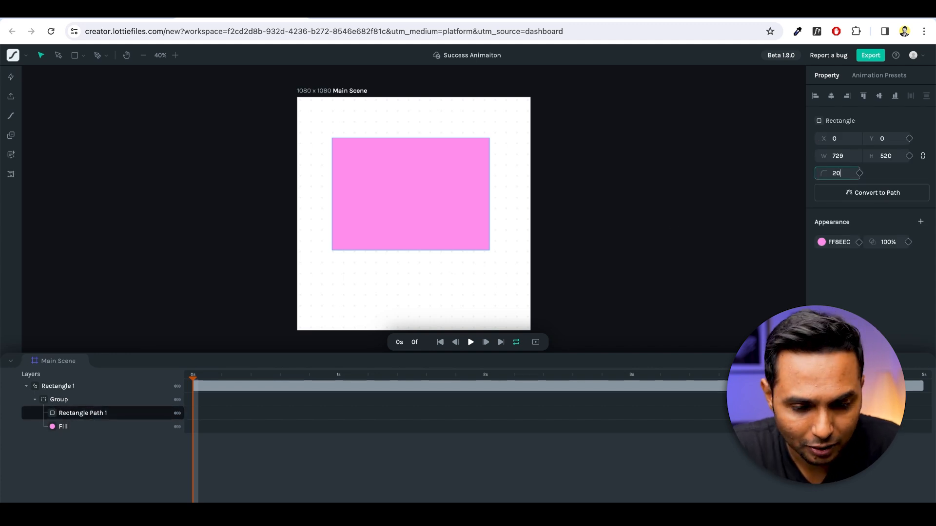
click(683, 213)
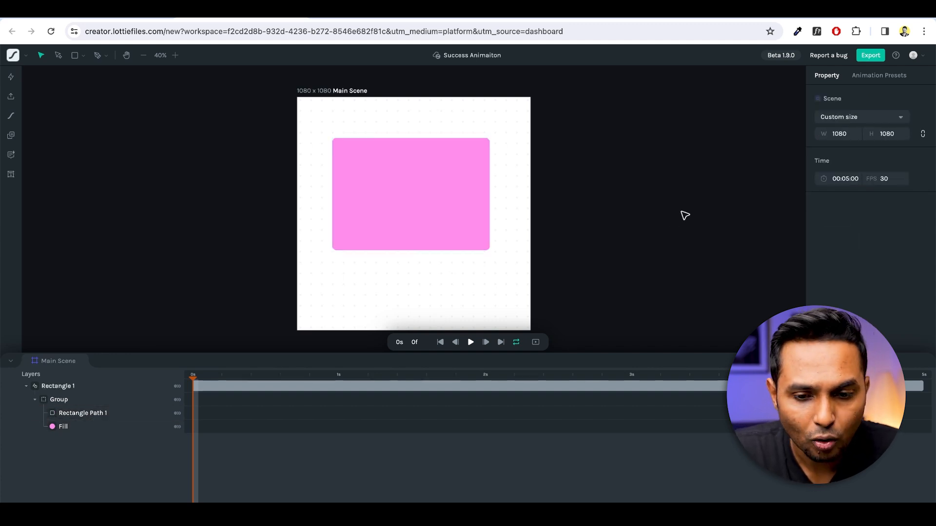
click(448, 186)
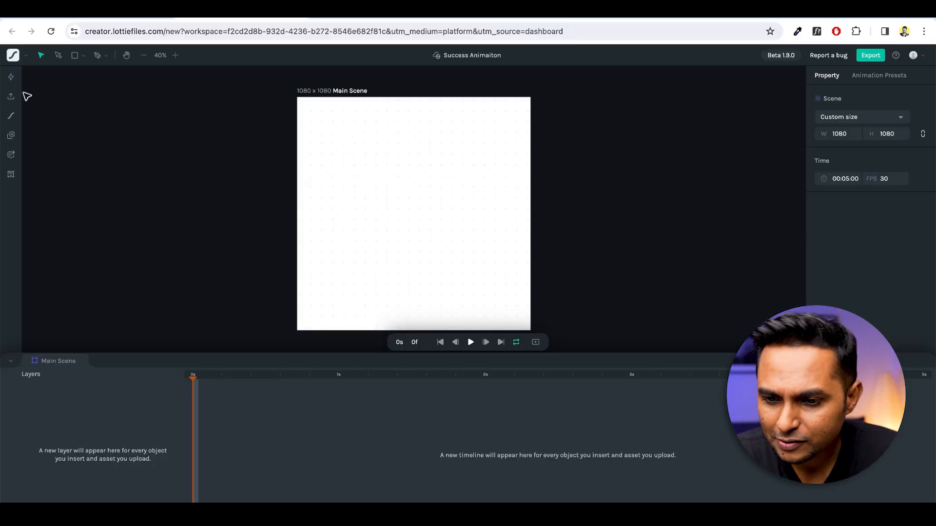
Step: Draw a large circle with the Ellipse tool near the middle of the scene, at about X 543, Y 549
click(82, 56)
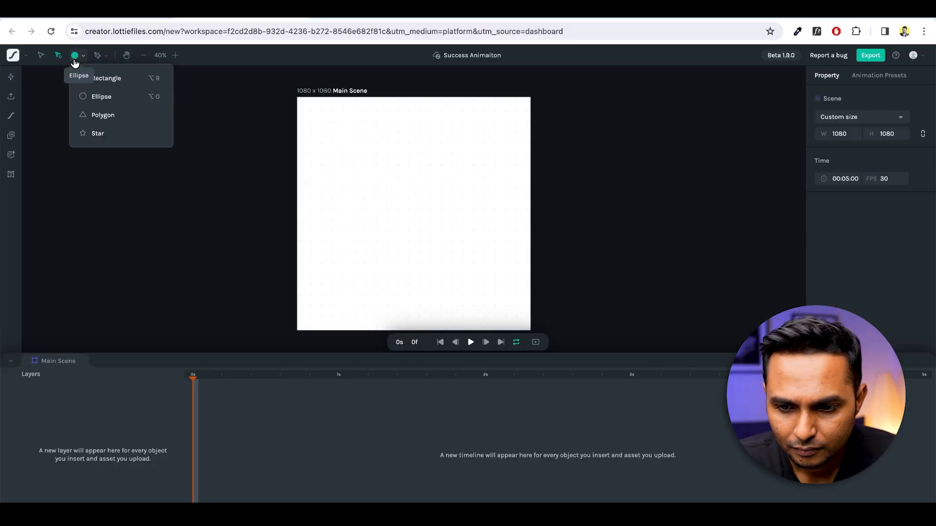
click(92, 96)
drag(332, 134, 471, 303)
click(704, 251)
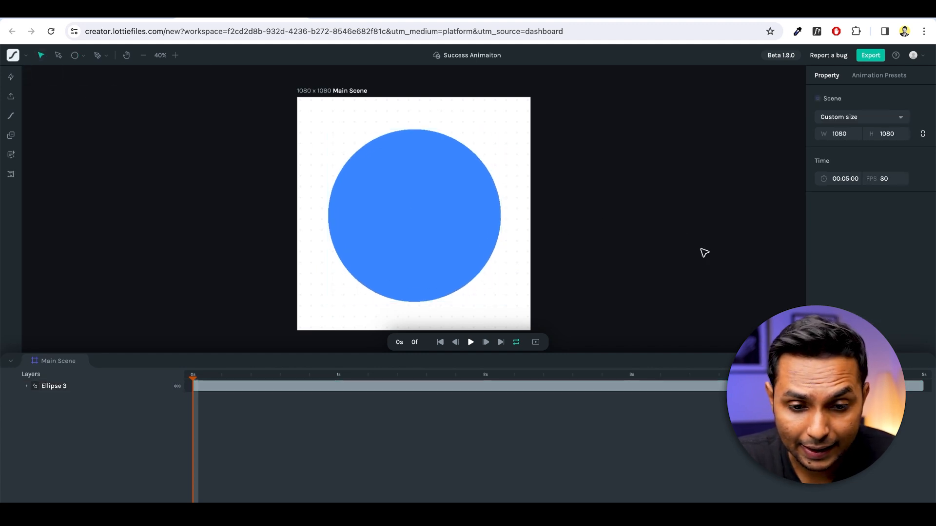
Step: Center the circle horizontally and vertically in the scene, at X 540, Y 540
click(428, 206)
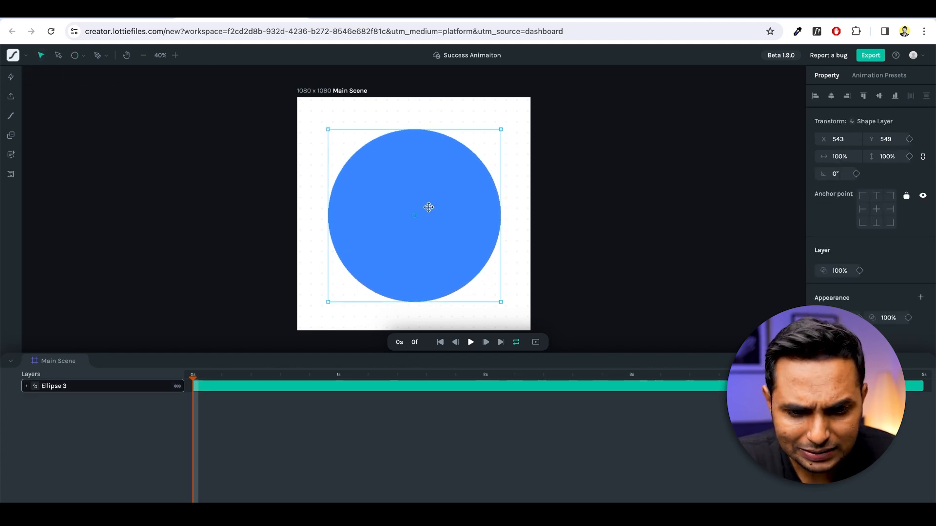
click(831, 95)
click(878, 95)
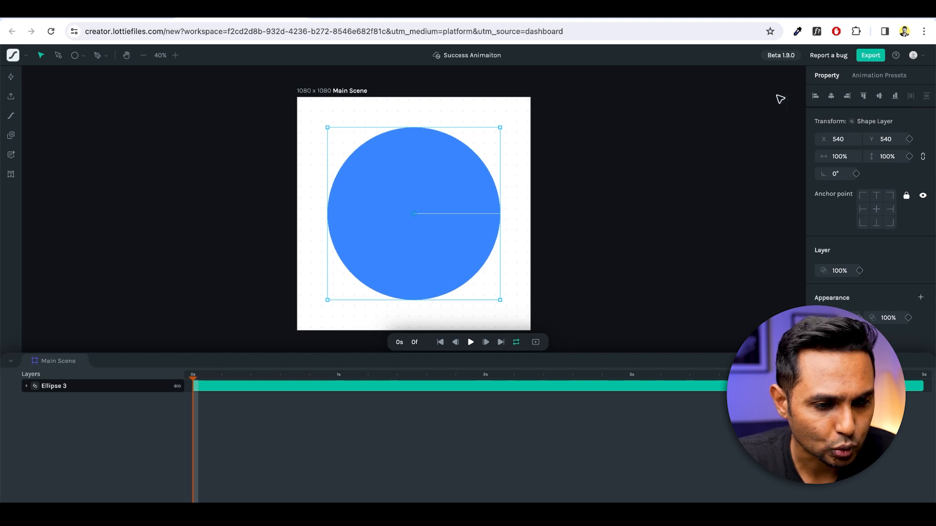
Step: Change the circle's fill color to green 1E9354 and deselect it
click(546, 230)
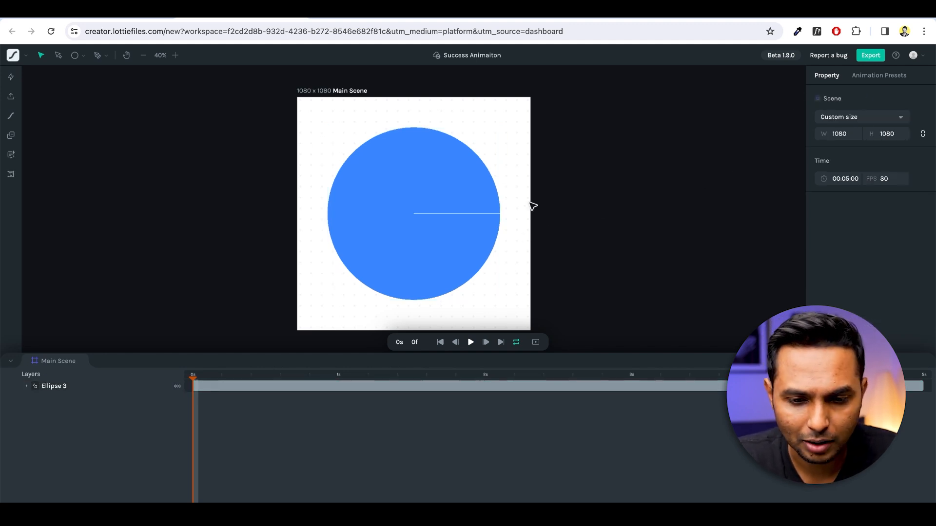
click(439, 203)
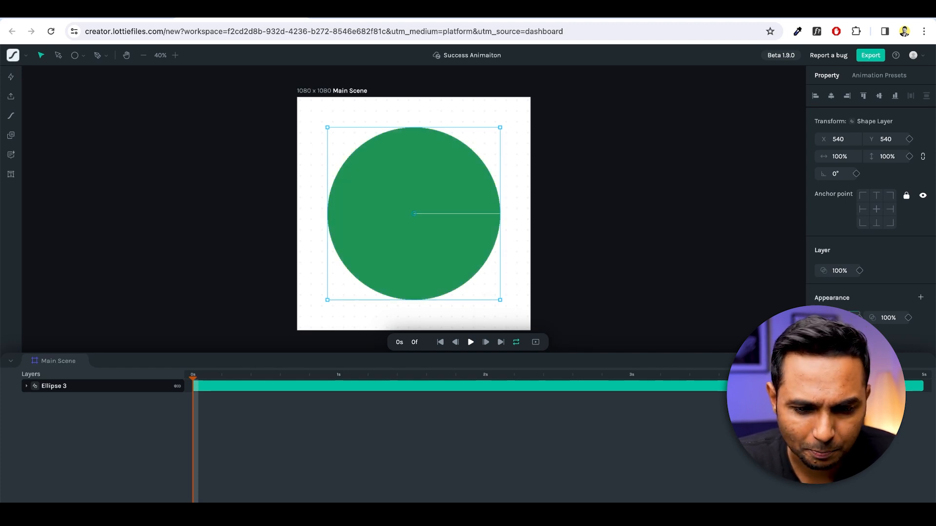
click(627, 237)
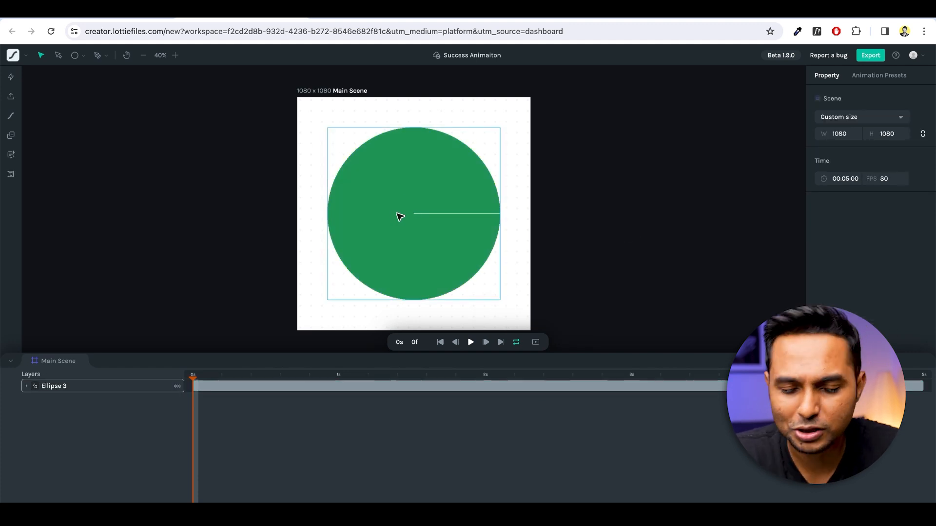
click(348, 187)
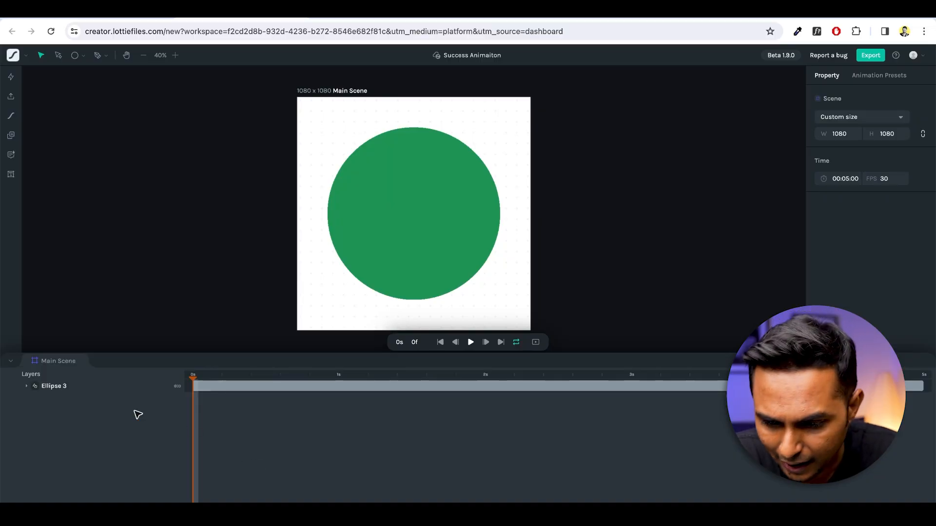
Step: Expand the circle's layer and its group, examine the properties of the ellipse path and the fill, and collapse the layer again
click(54, 385)
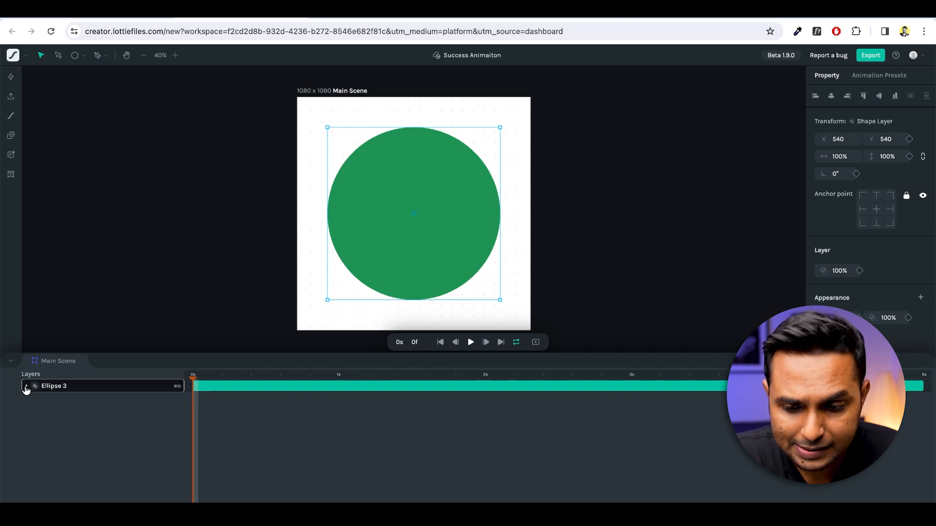
click(26, 387)
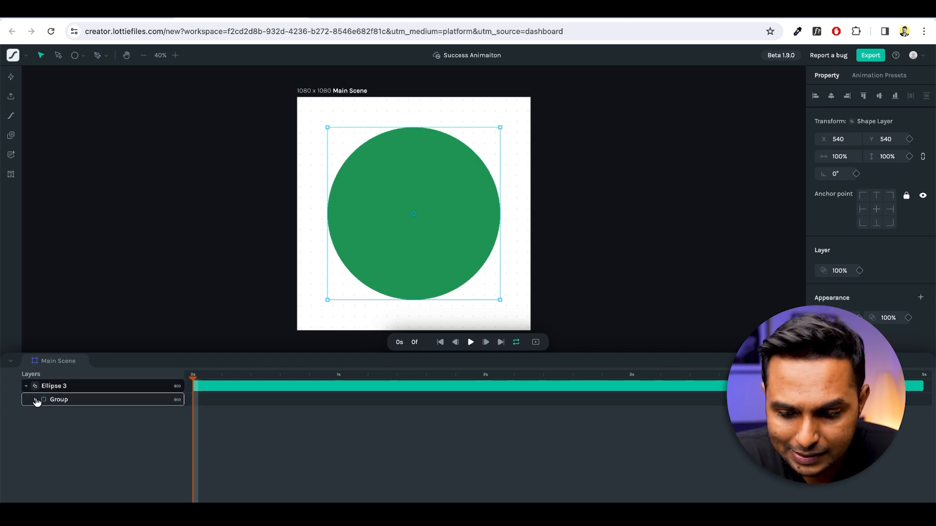
click(35, 400)
click(80, 414)
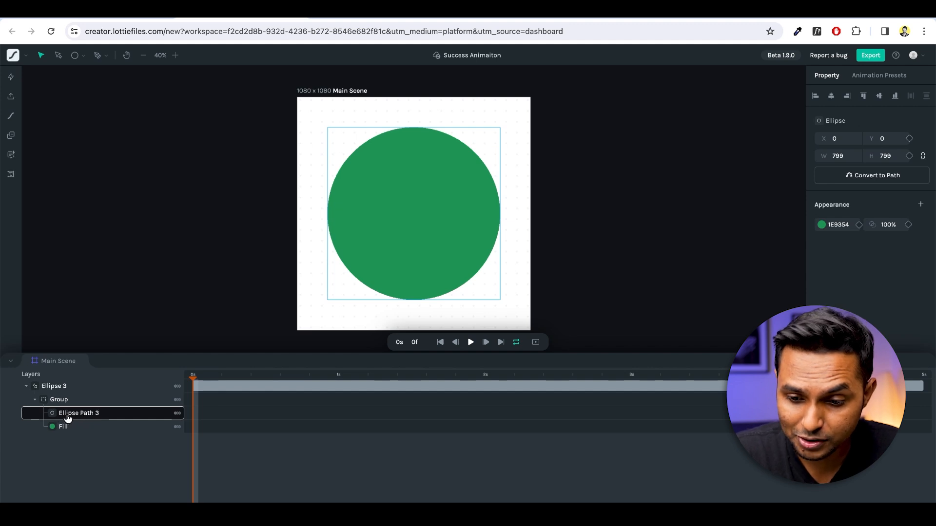
click(86, 428)
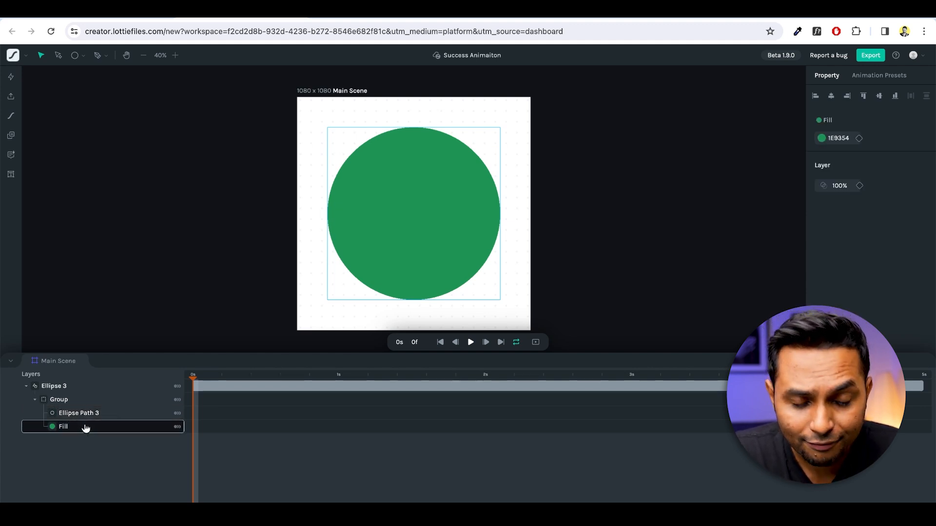
click(88, 414)
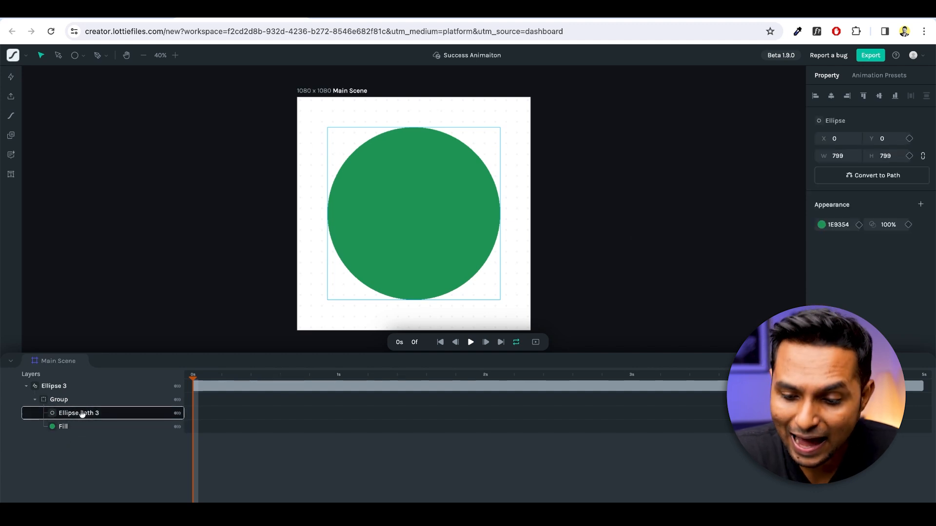
click(35, 400)
click(35, 399)
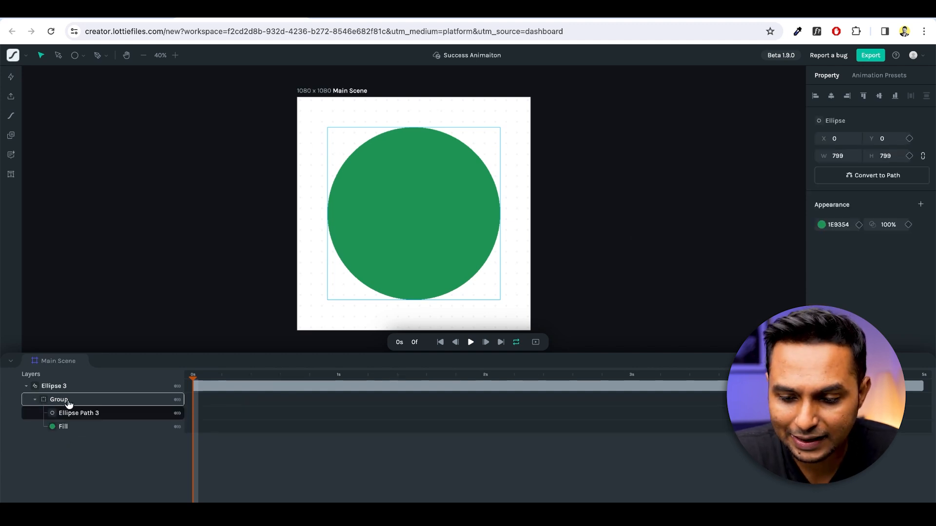
click(28, 387)
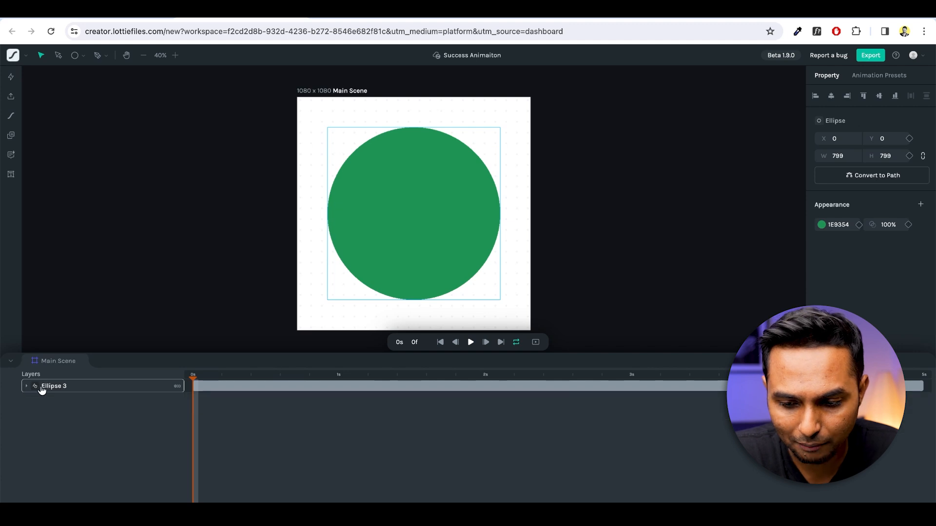
click(28, 387)
click(69, 387)
click(35, 399)
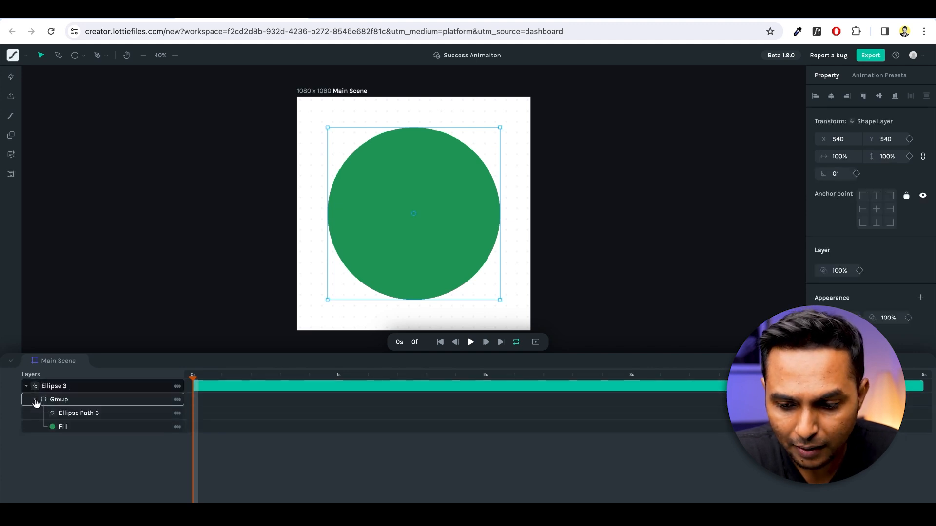
click(27, 386)
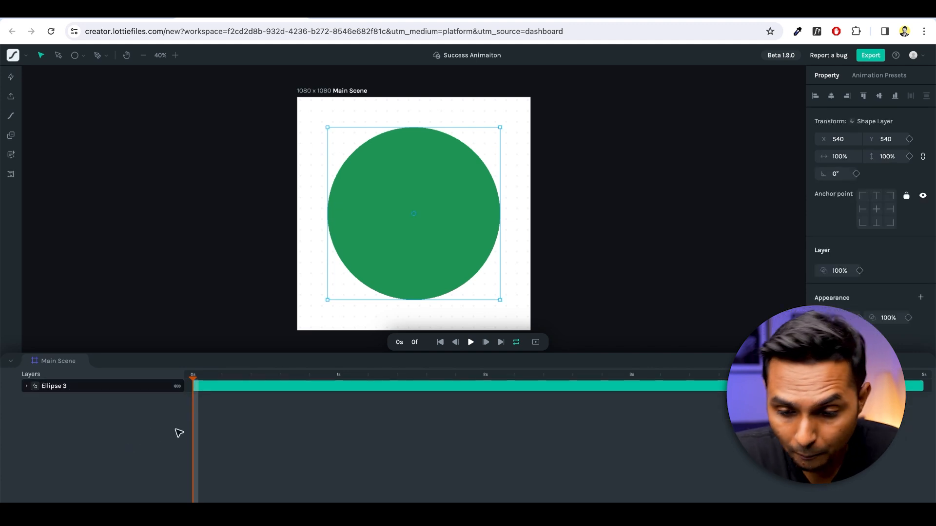
Step: Review the circle layer's animatable properties, and scrub the playhead to frame 14 and back to the start
click(178, 386)
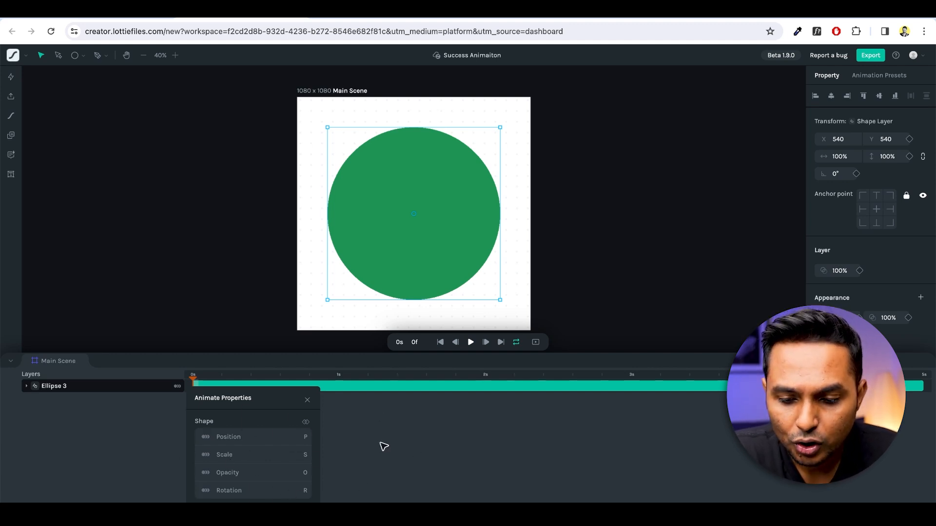
drag(203, 380, 88, 396)
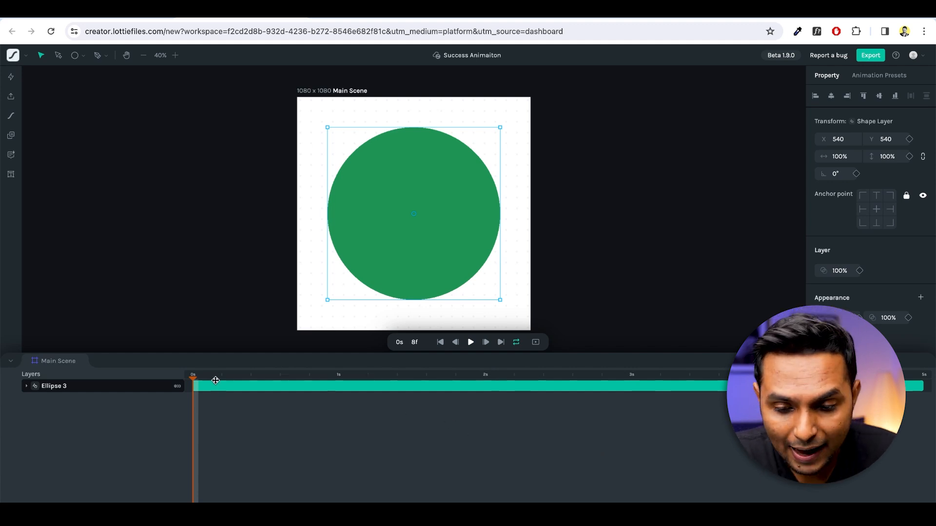
drag(215, 381, 262, 380)
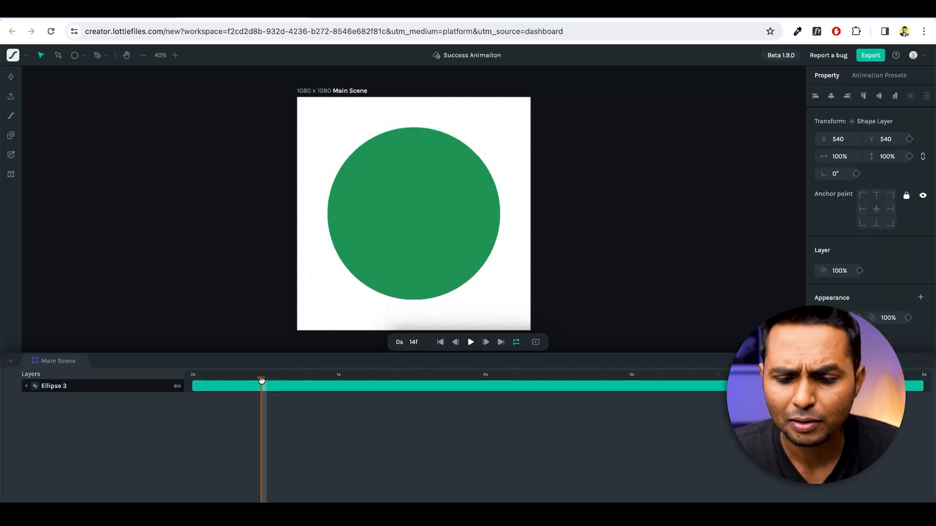
drag(263, 379, 173, 368)
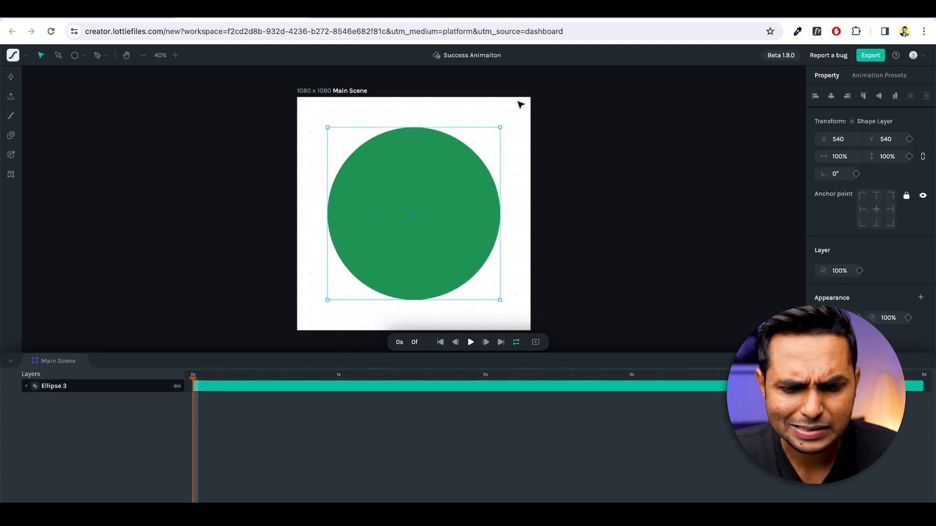
Step: Turn on Scale animation for the circle's layer with a keyframe at frame 0
click(177, 387)
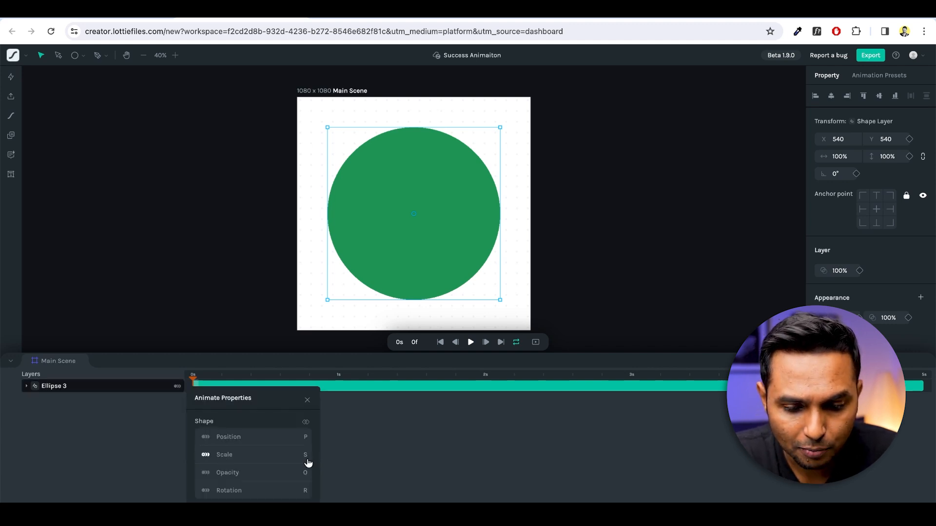
click(223, 456)
click(371, 488)
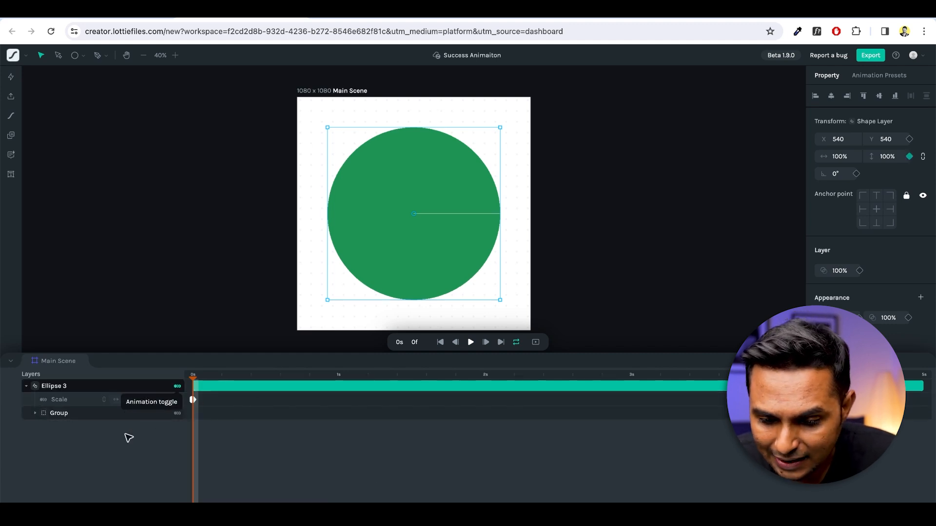
key(ctrl+super+space)
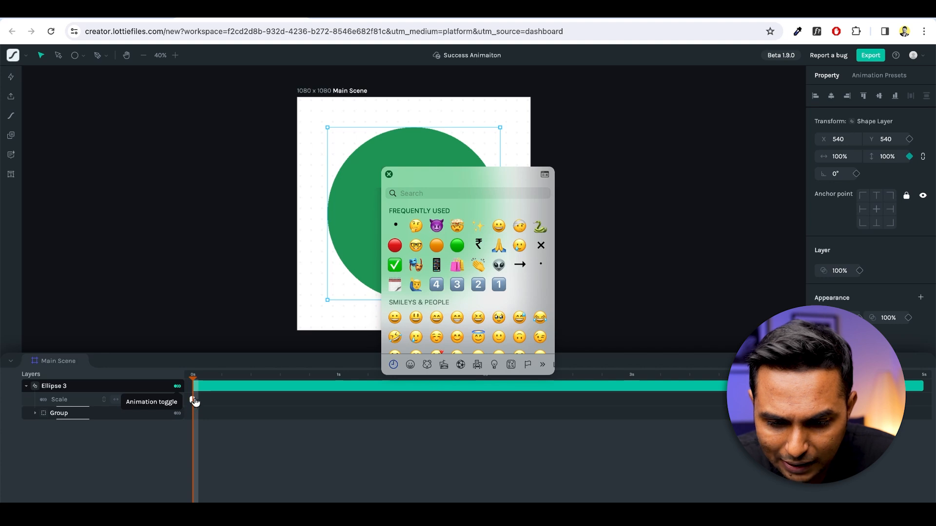
key(Escape)
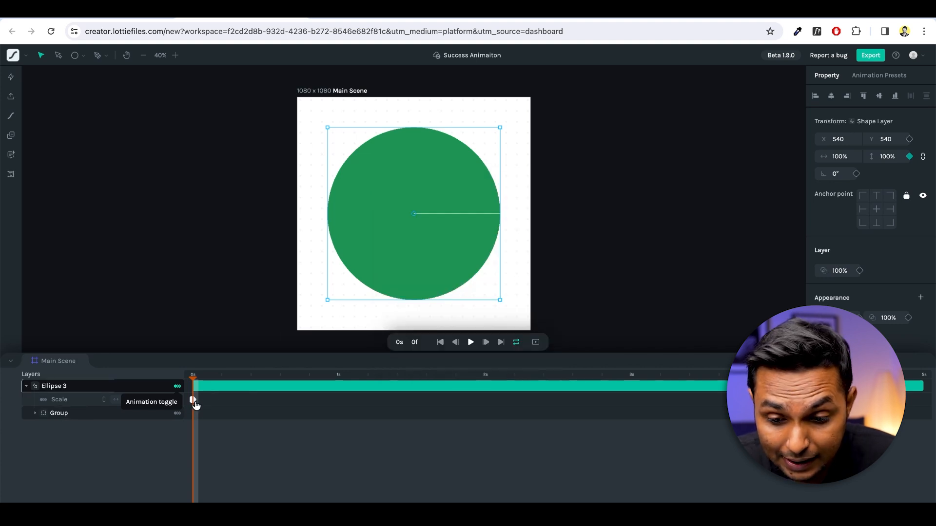
Step: Set the circle's scale at the frame 0 keyframe to 20% in both width and height
click(191, 401)
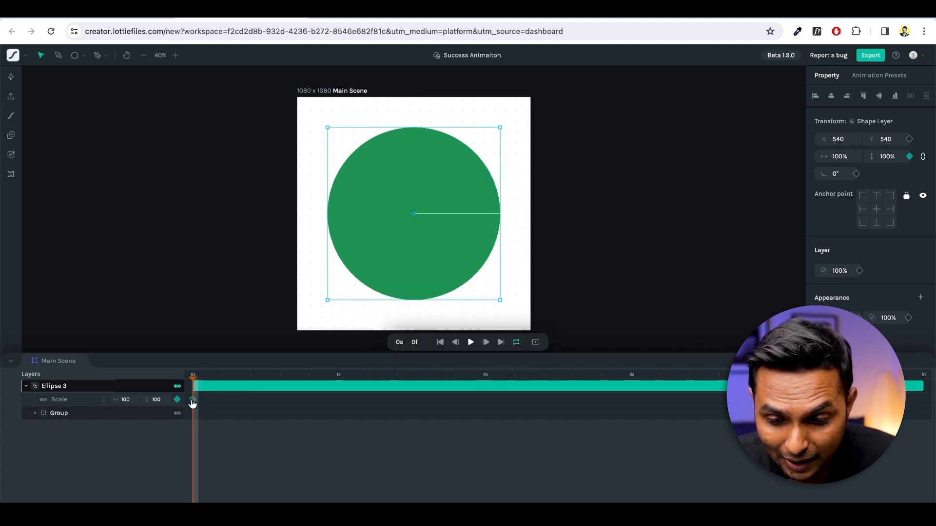
mouse_move(192, 401)
mouse_down()
mouse_move(241, 403)
mouse_move(192, 402)
mouse_up()
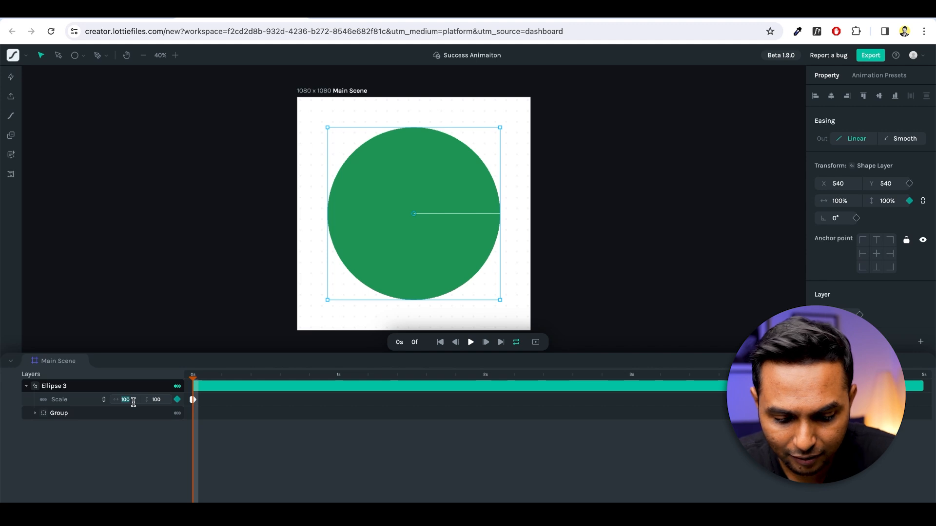
key(Return)
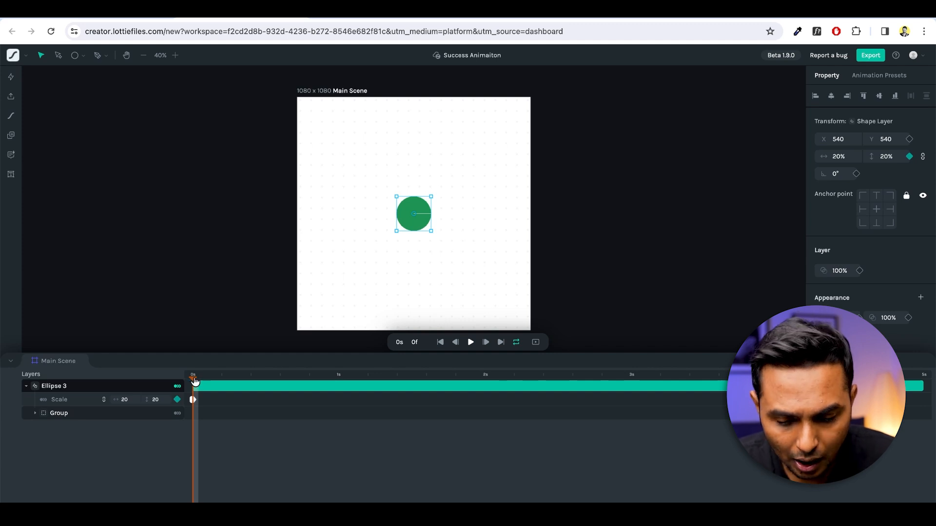
Step: Add a second scale keyframe at frame 24 and set the circle's scale there to 100%
drag(194, 382, 281, 382)
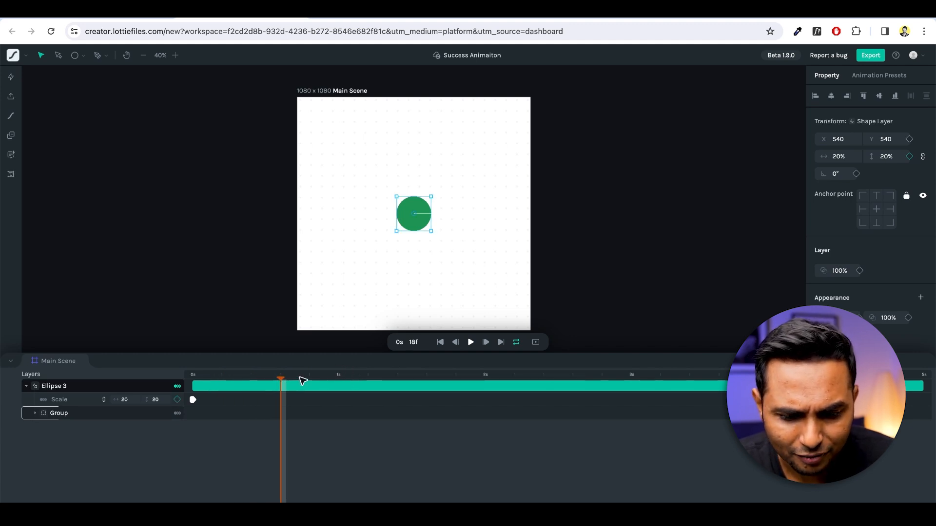
drag(282, 381, 311, 382)
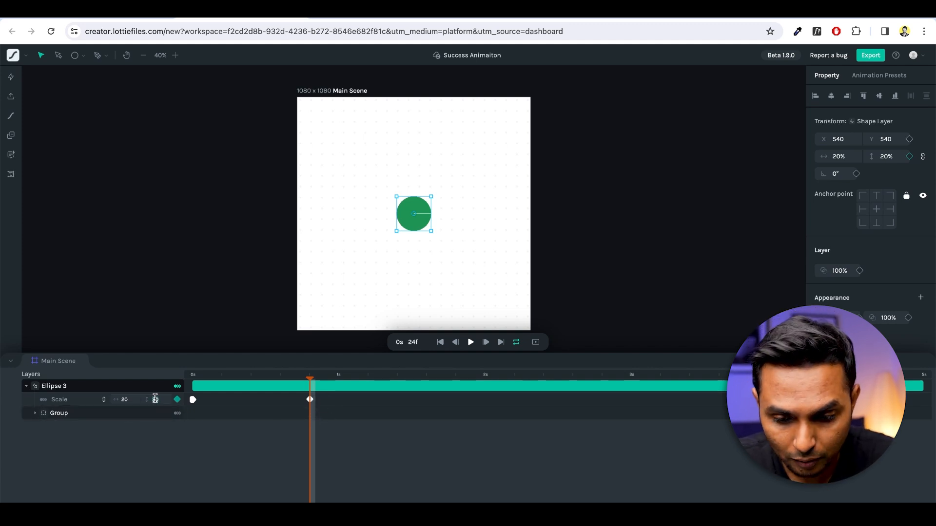
key(Return)
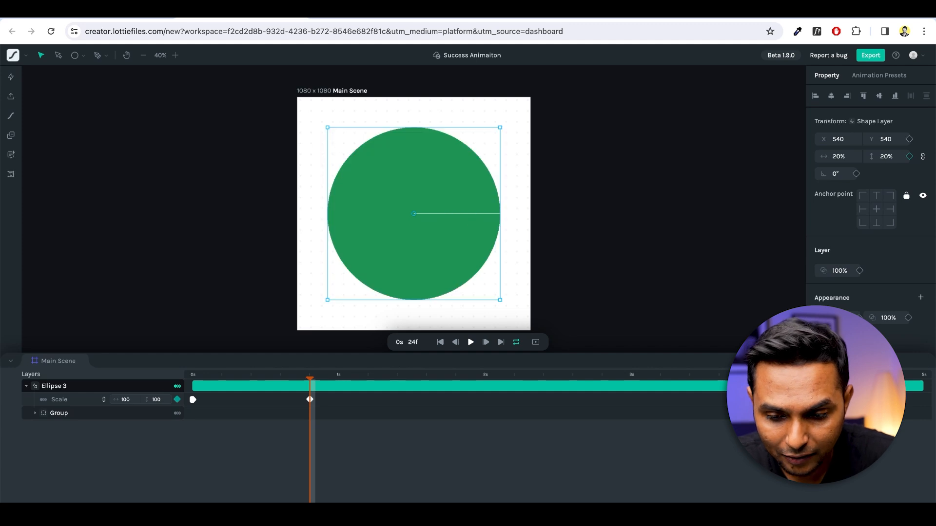
click(370, 148)
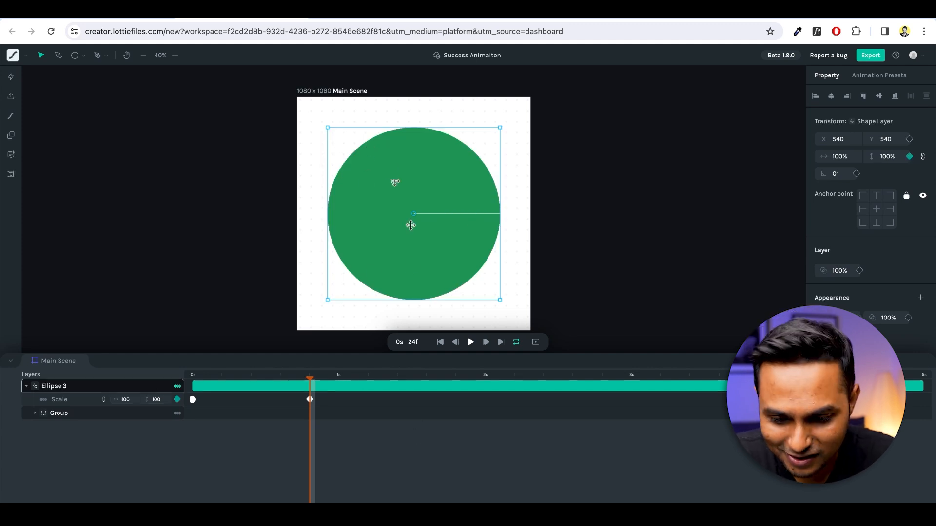
Step: Return the playhead to the start and play the circle's scale-up animation twice to preview it
mouse_move(310, 381)
mouse_down()
mouse_move(192, 382)
mouse_move(316, 372)
mouse_up()
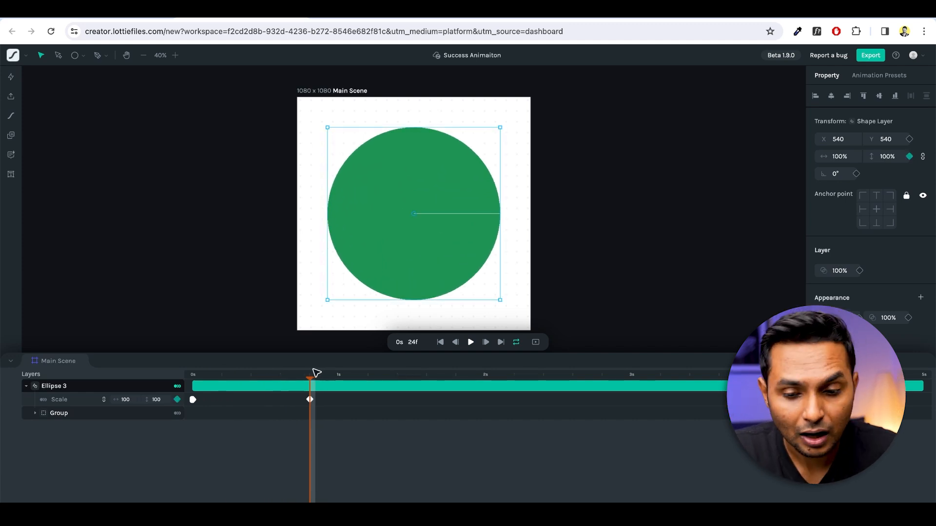
mouse_move(310, 382)
mouse_down()
mouse_move(418, 376)
mouse_move(314, 379)
mouse_up()
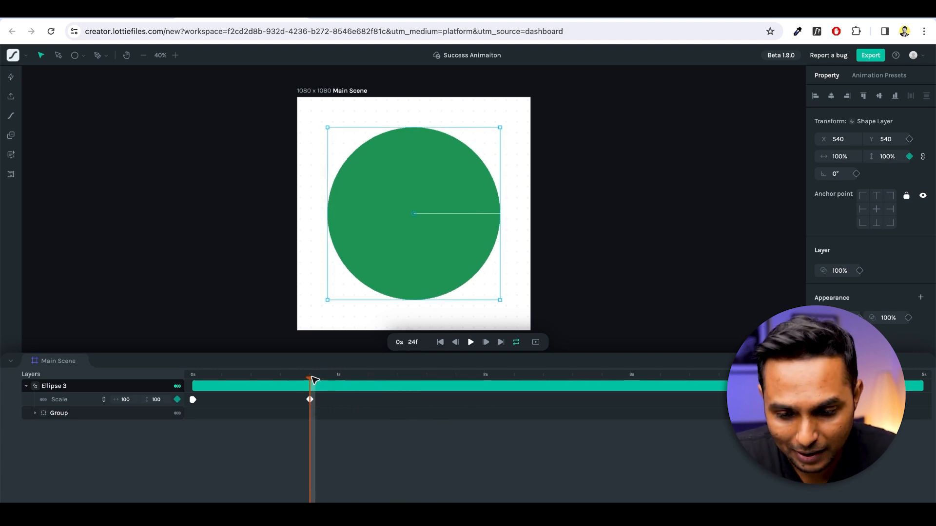
drag(313, 380, 180, 372)
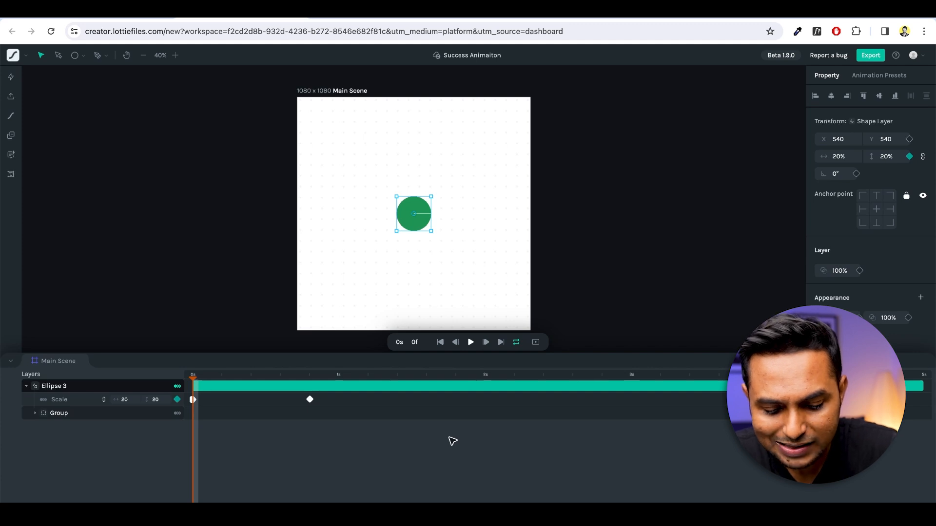
key(space)
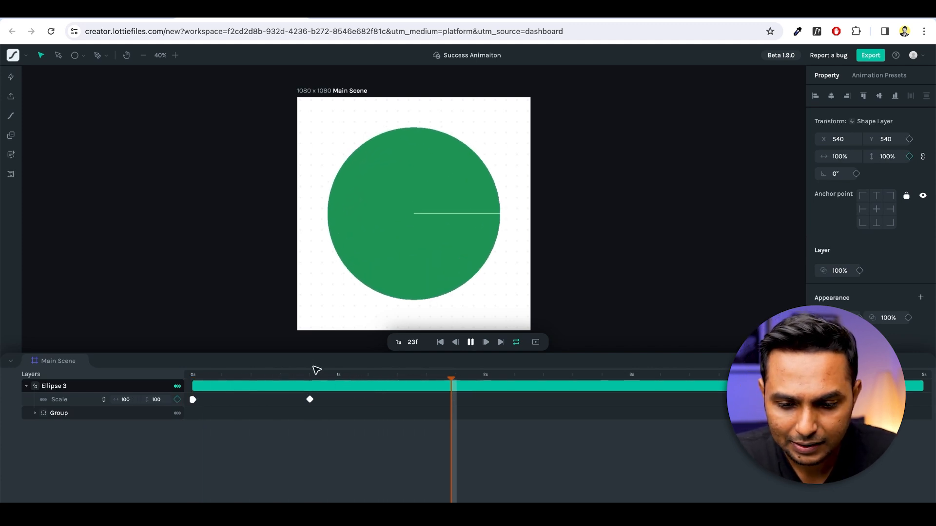
key(space)
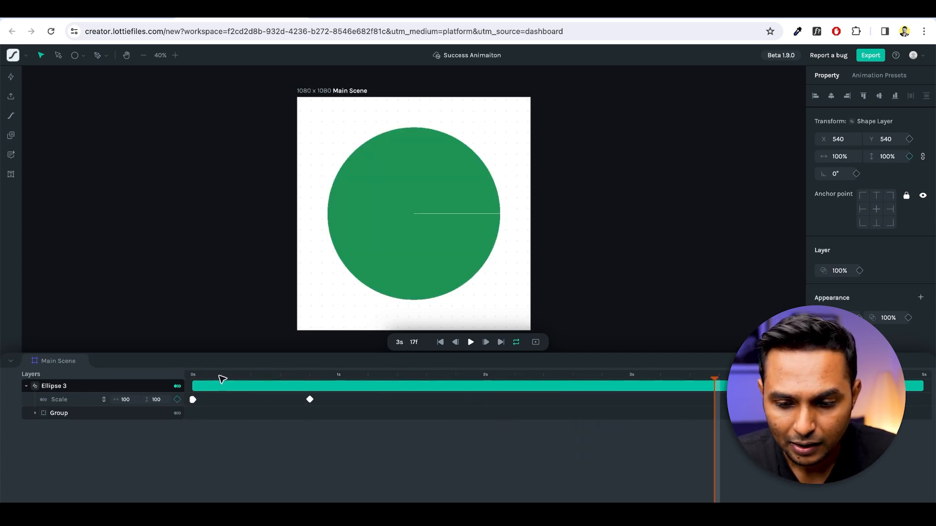
drag(221, 381, 187, 381)
key(space)
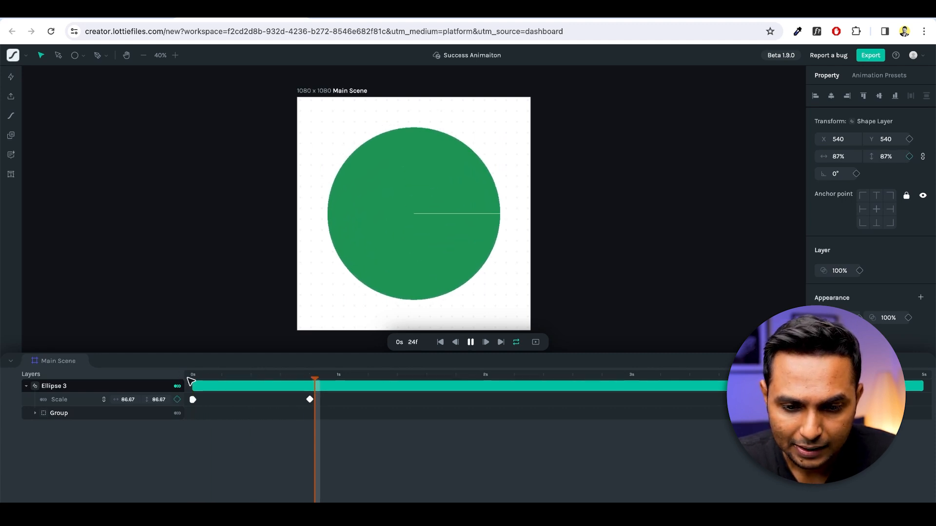
key(space)
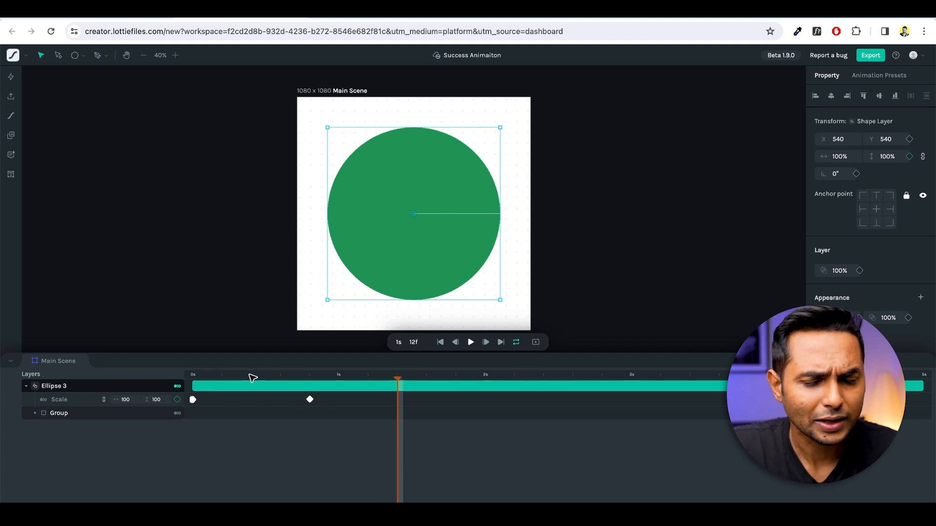
Step: Set the circle's scale at the frame 0 keyframe to 0% in both width and height, and play the animation from the start
drag(254, 377, 193, 375)
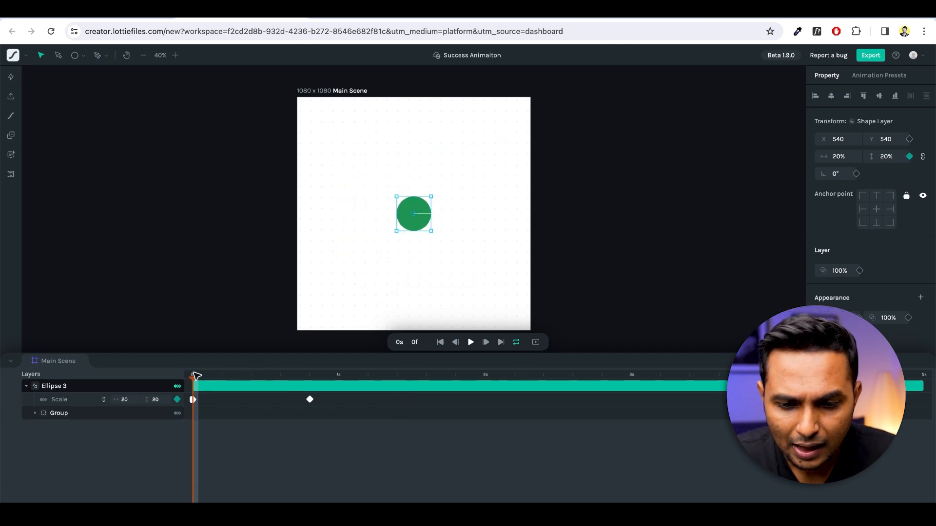
click(655, 229)
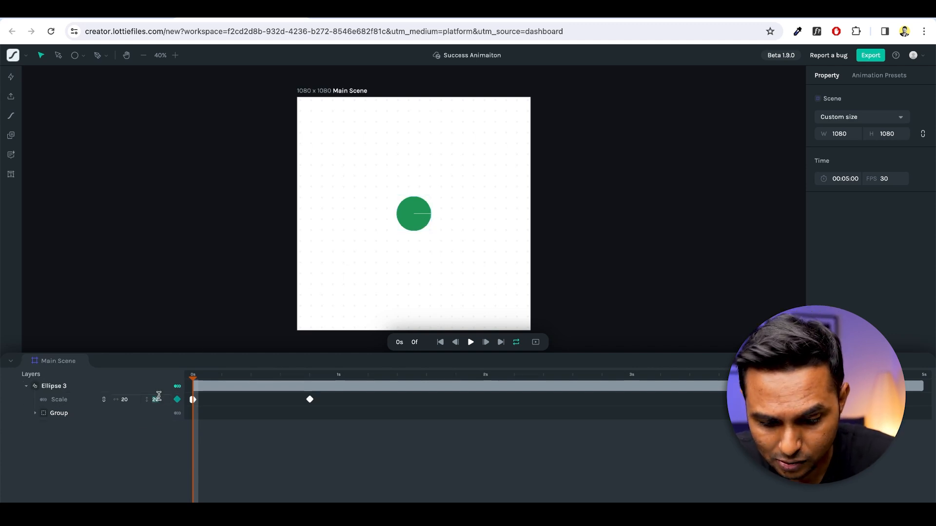
key(Return)
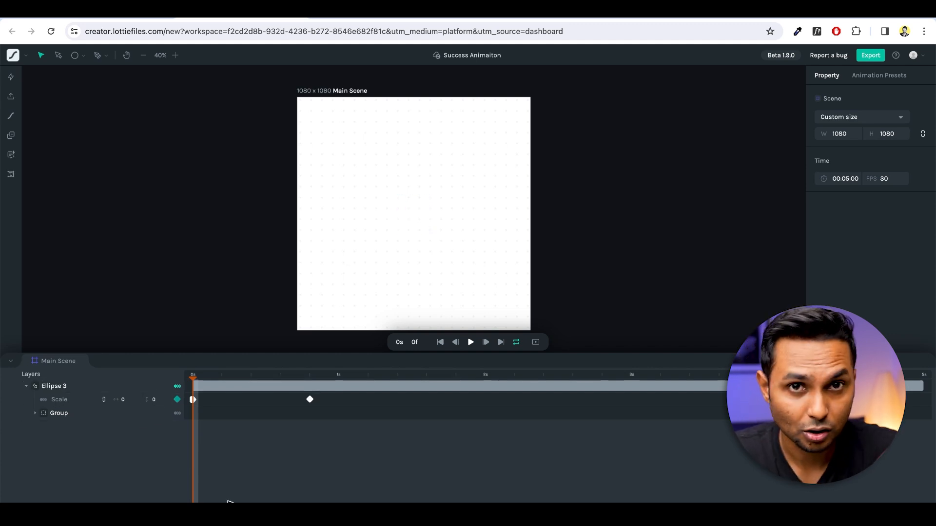
mouse_move(194, 378)
mouse_down()
mouse_move(318, 371)
mouse_move(246, 376)
mouse_move(251, 364)
mouse_move(306, 359)
mouse_move(185, 365)
mouse_up()
key(space)
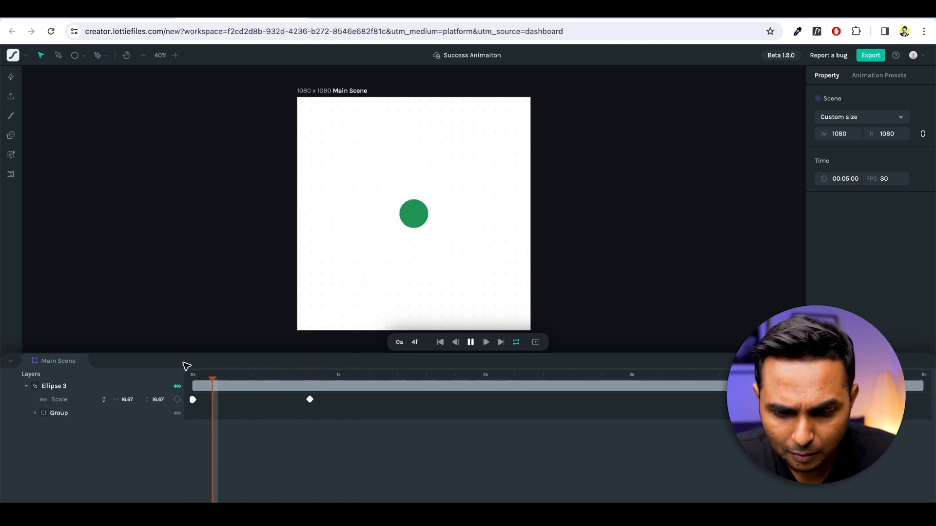
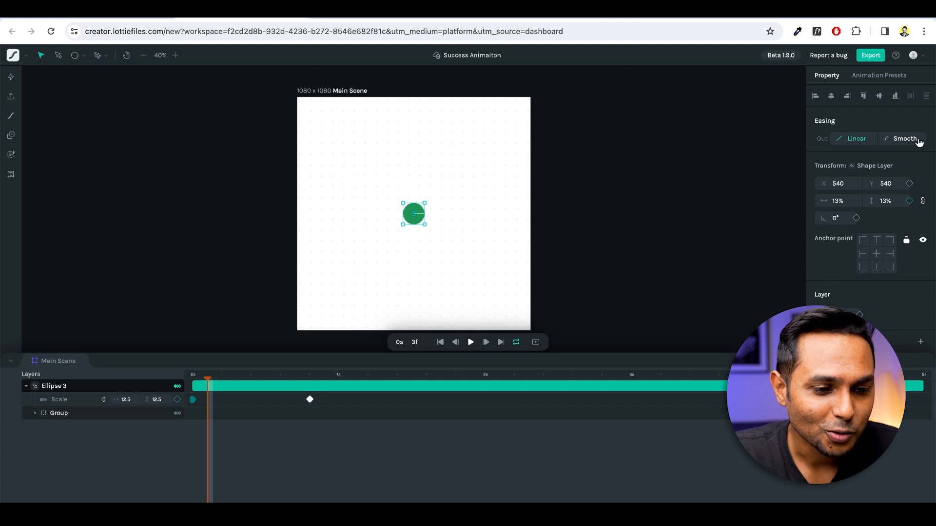
Step: Set the outgoing easing of the frame 0 scale keyframe and the incoming easing of the frame 24 scale keyframe to Smooth
click(920, 140)
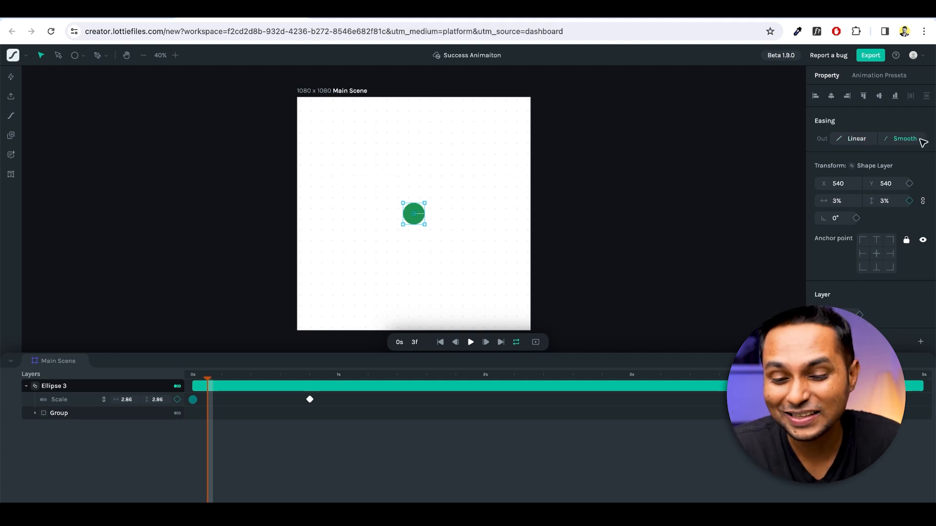
drag(209, 378, 261, 379)
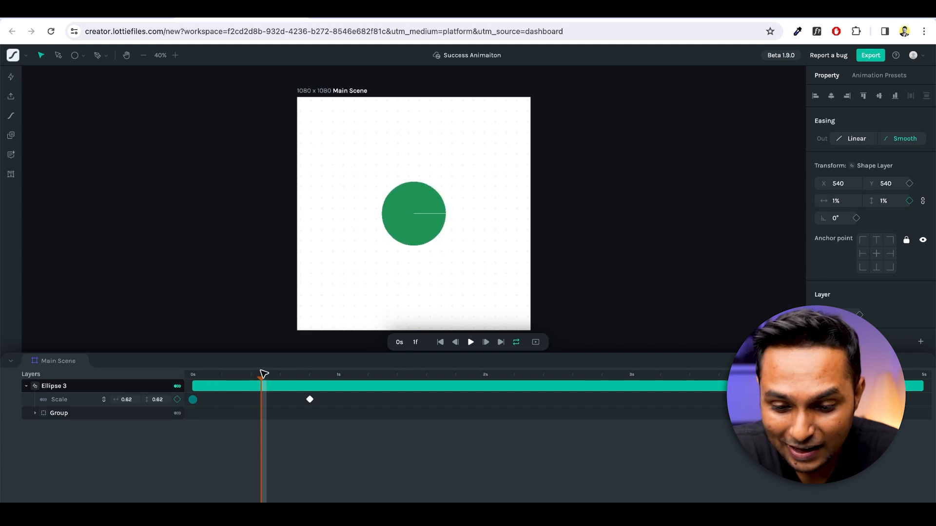
click(310, 400)
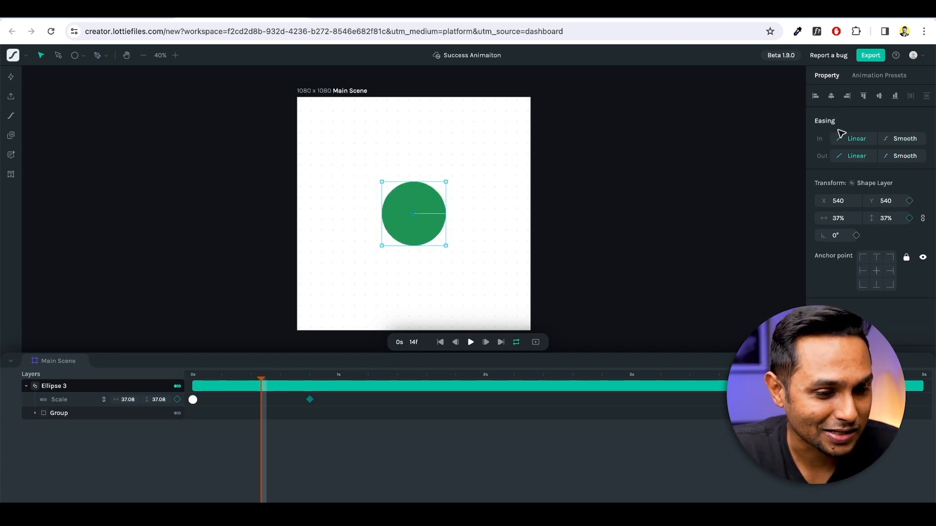
click(193, 399)
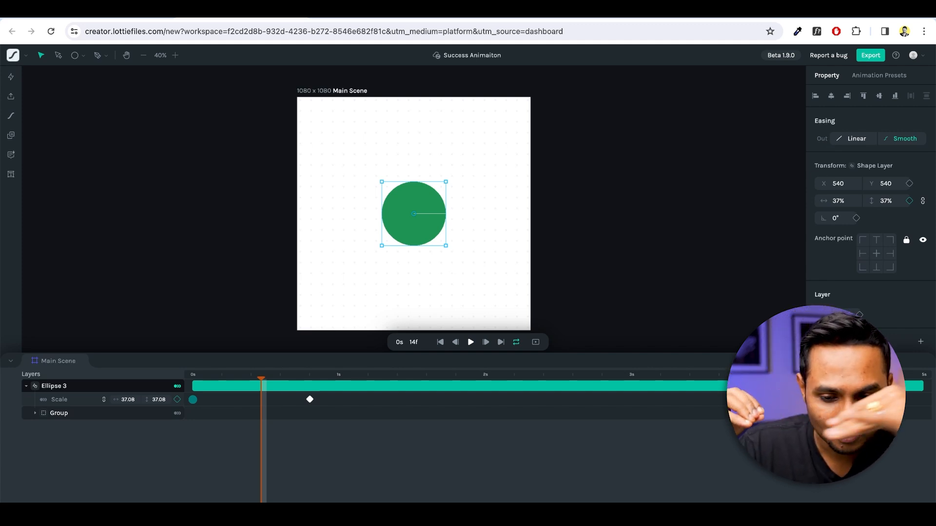
click(309, 400)
click(314, 378)
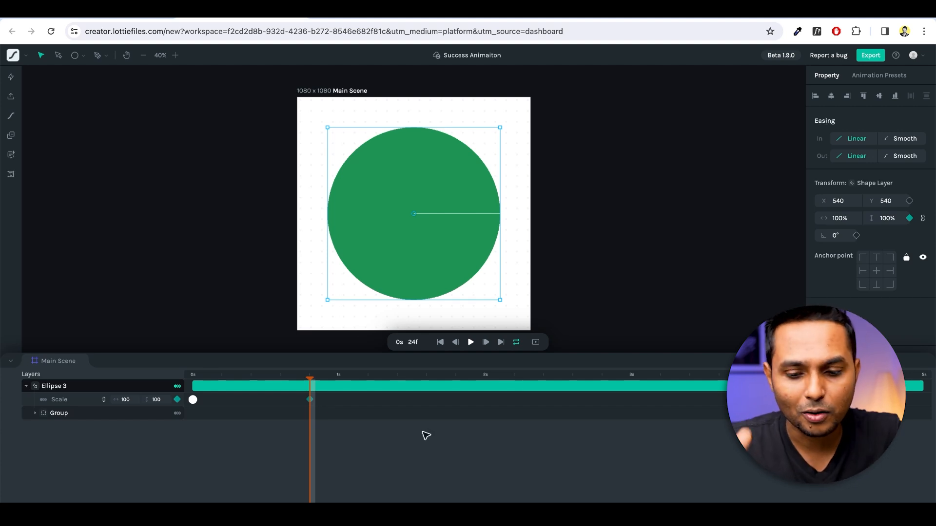
click(908, 142)
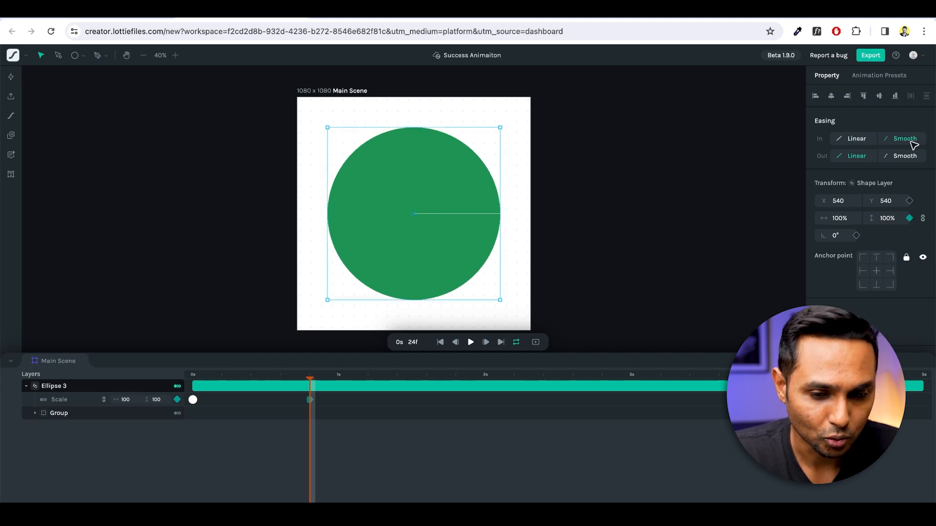
Step: Play the circle's smoothly eased scale-up from the start several times to check the motion
key(space)
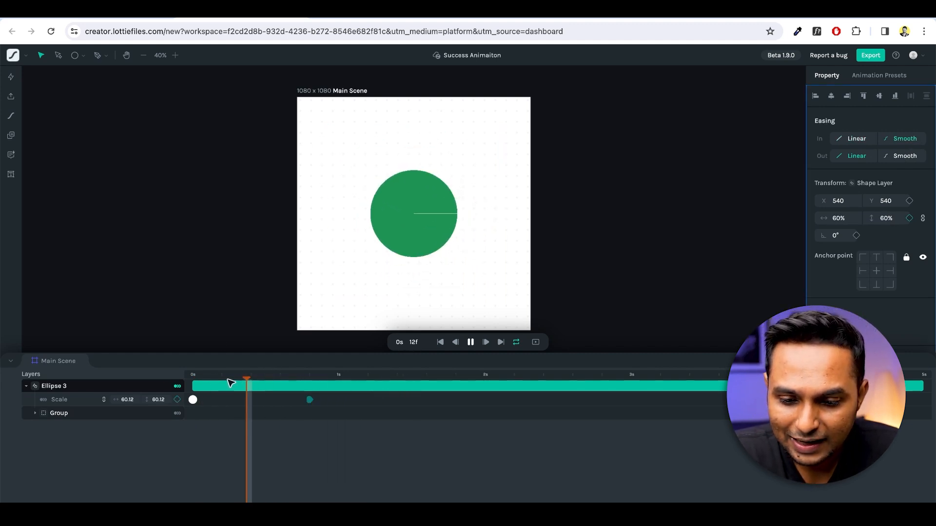
click(193, 381)
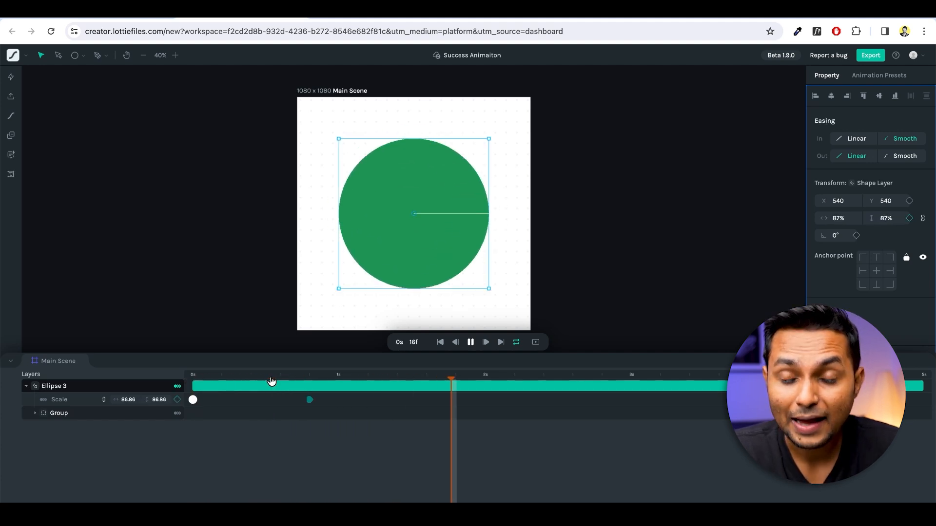
drag(272, 381, 196, 381)
key(space)
key(space)
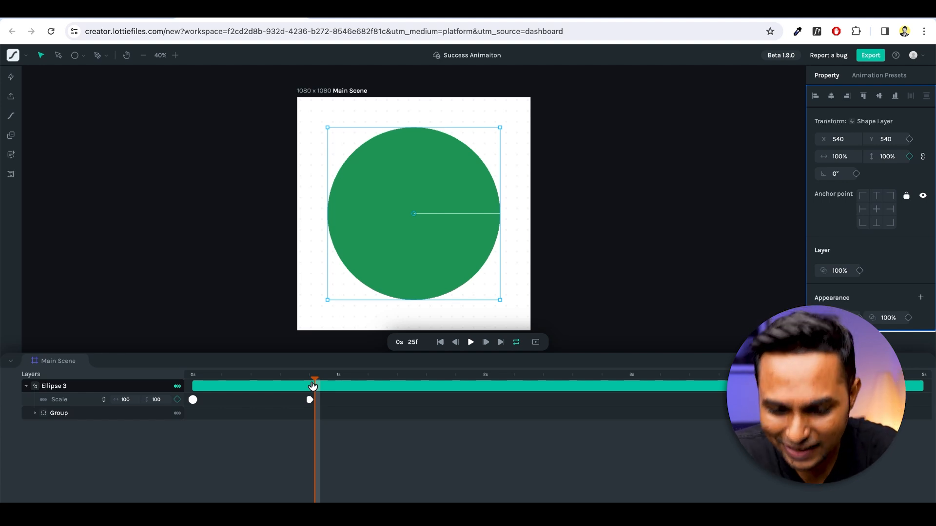
drag(312, 385, 180, 380)
key(space)
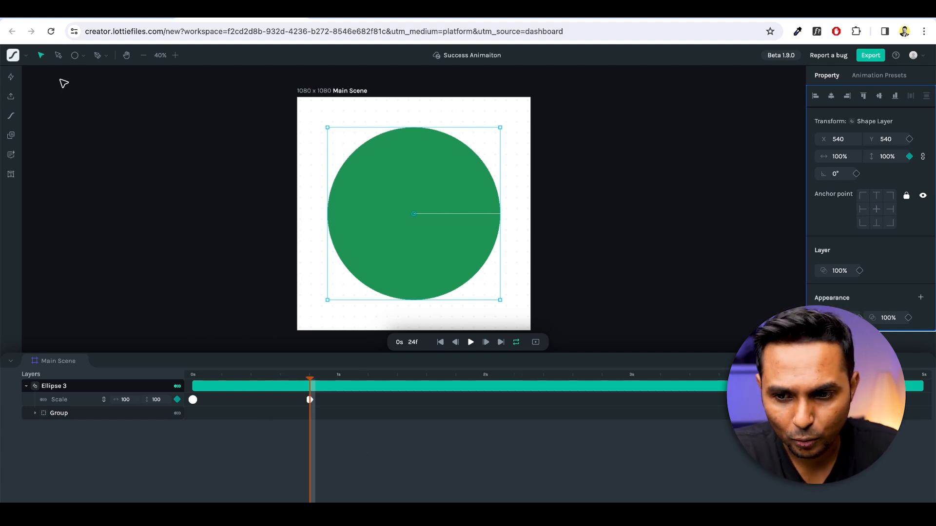
Step: Set the scene's duration to 2 seconds (00:02:00) and its frame rate to 60 FPS
click(240, 177)
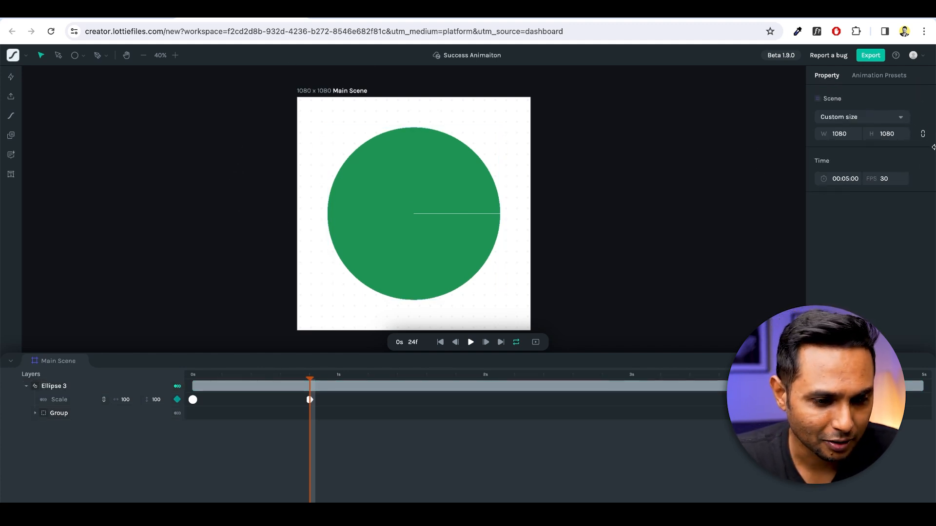
click(848, 179)
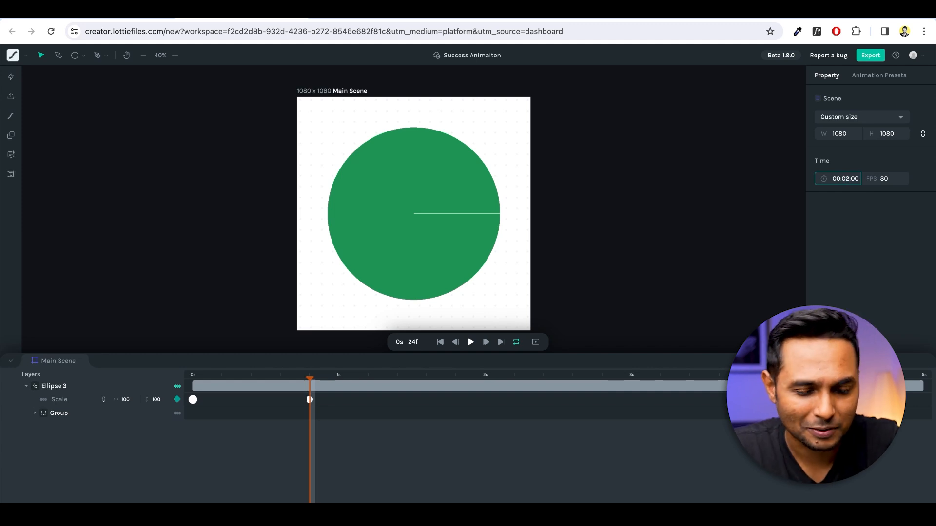
key(Return)
double_click(884, 178)
text(6)
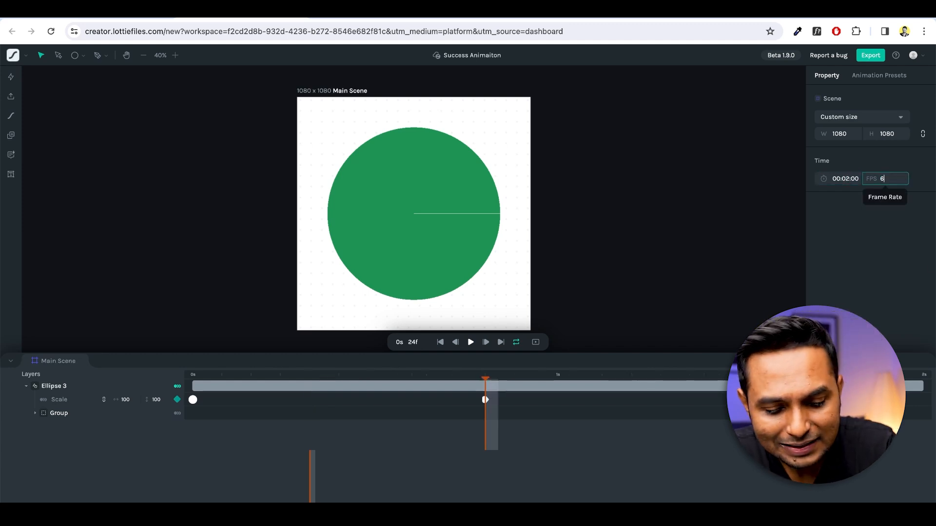
text(0)
key(Return)
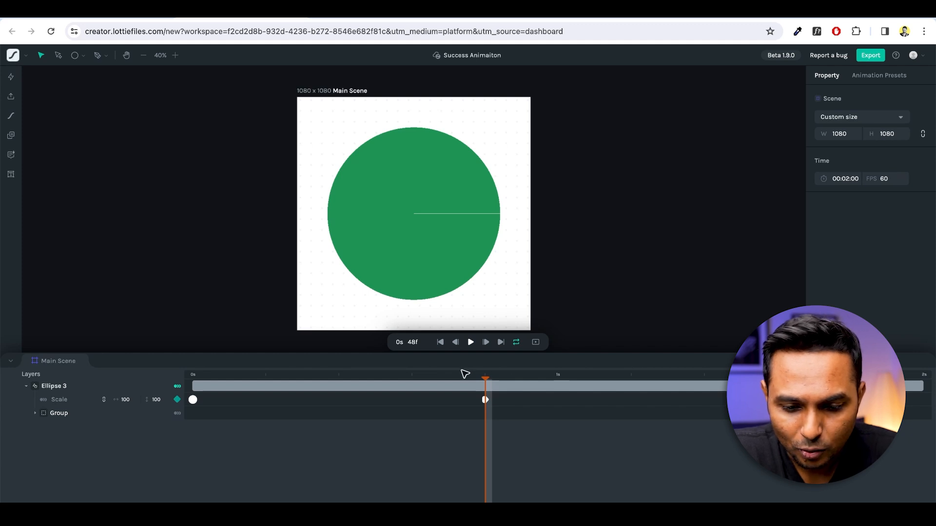
Step: Replay the circle's animation from the start at the new frame rate and return the playhead to the beginning
drag(485, 376, 180, 369)
key(space)
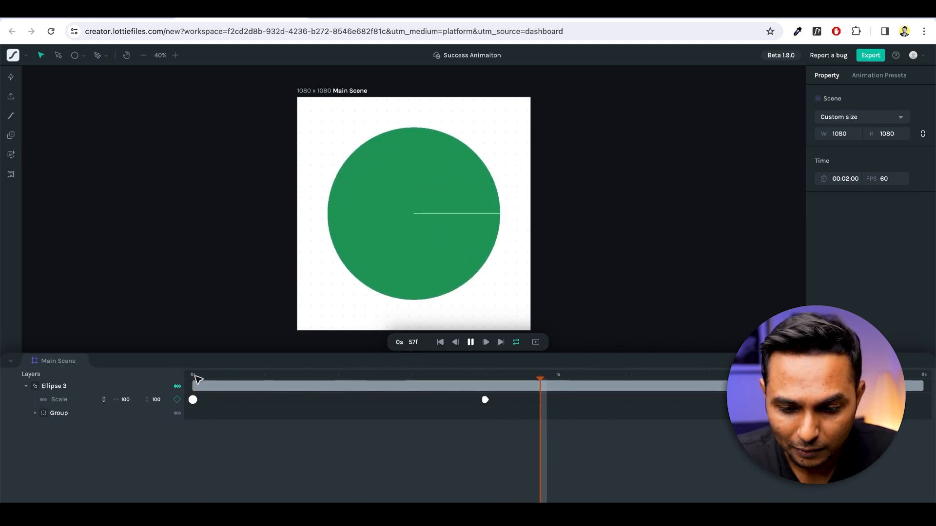
click(193, 376)
click(201, 377)
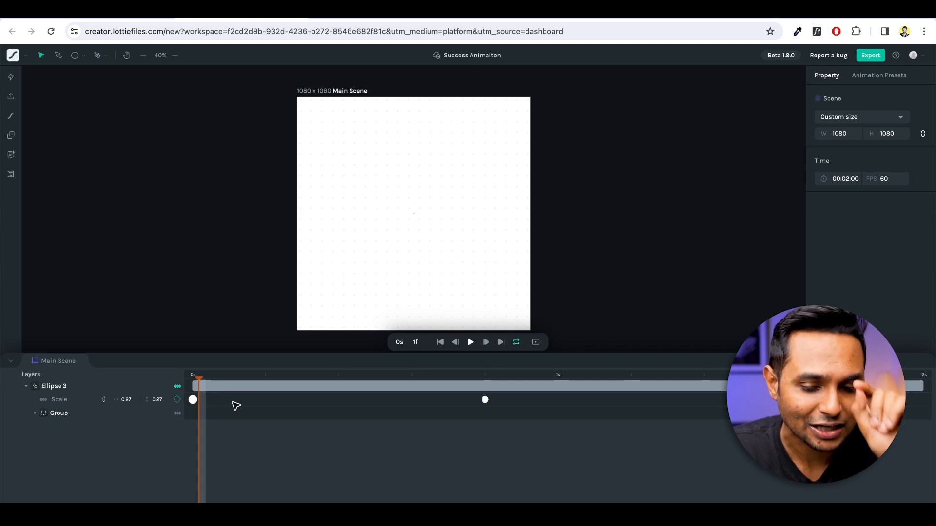
key(space)
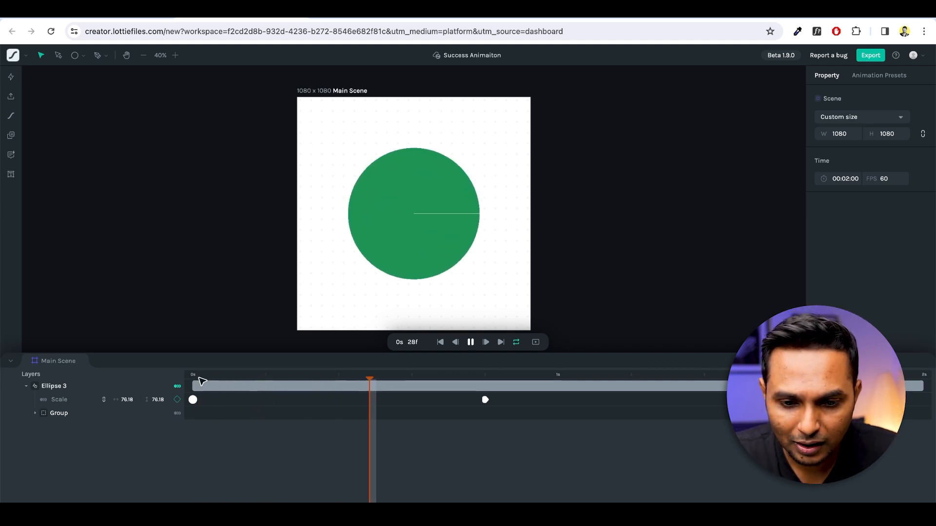
key(space)
drag(225, 377, 195, 375)
Step: Collapse the circle's layer and rename it "Dark Green 1"
click(60, 387)
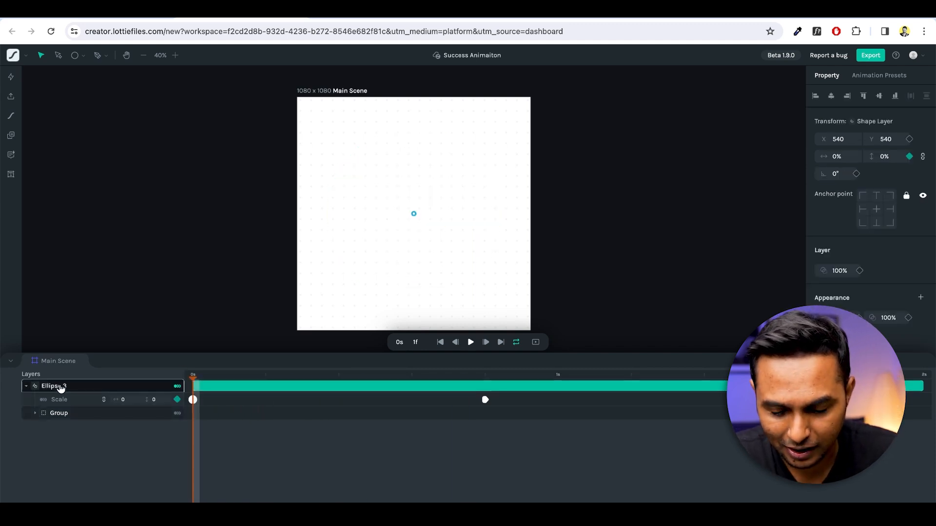
click(26, 386)
double_click(62, 387)
text(D)
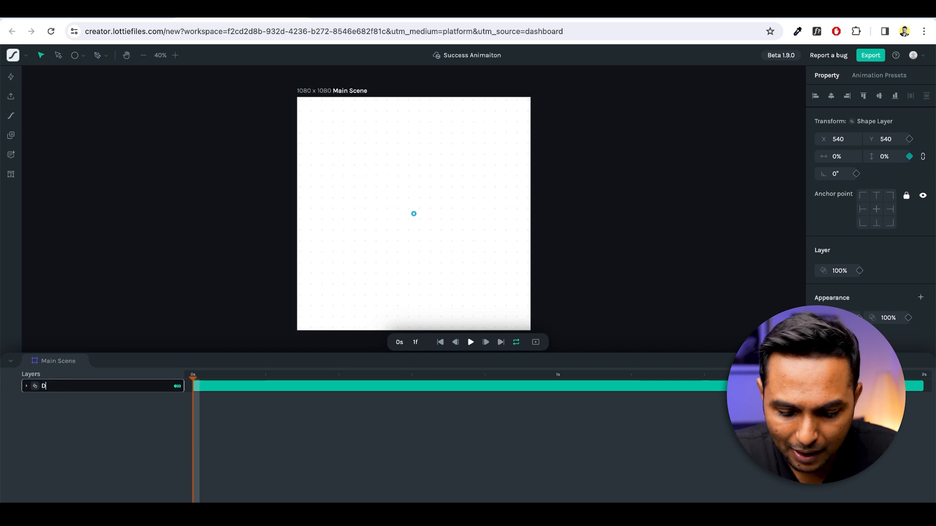
text(ark Green 1)
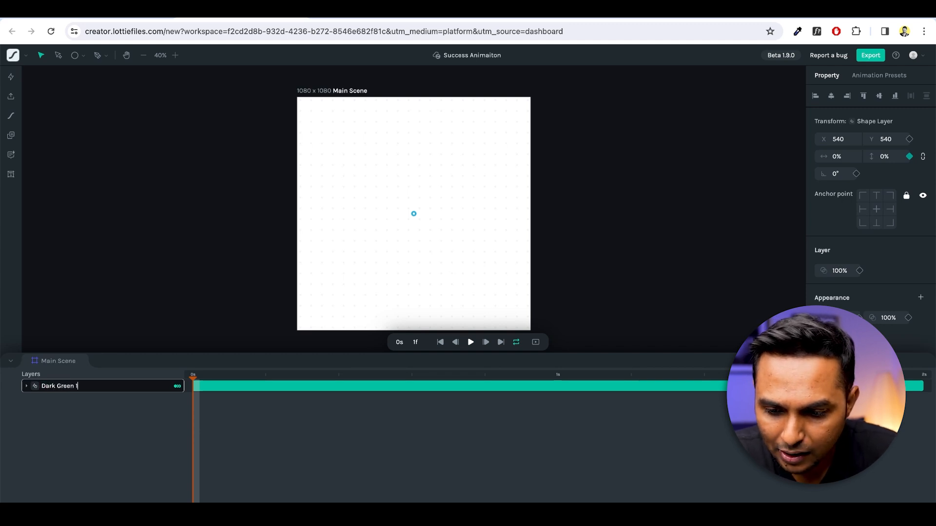
key(Return)
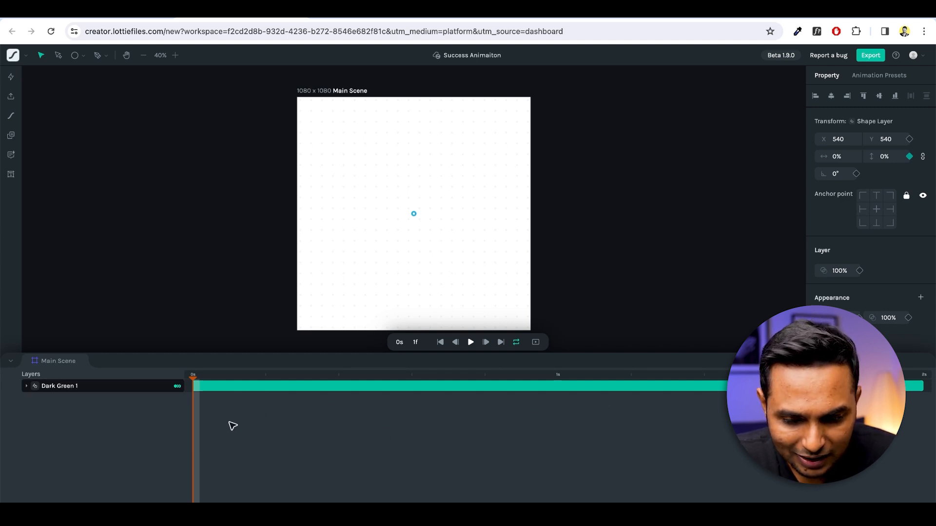
Step: Inspect the Dark Green 1 scale keyframes, switching the first one's outgoing easing to Linear and back to Smooth for comparison
click(27, 386)
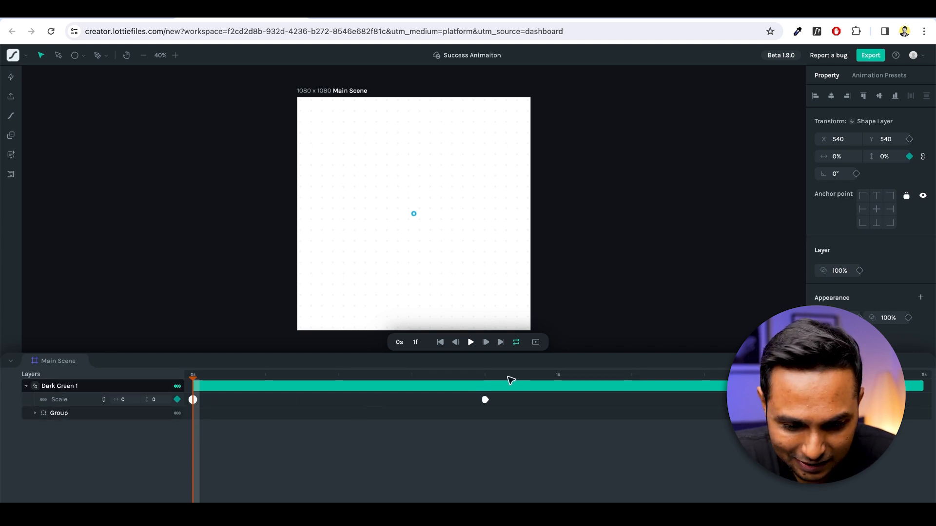
click(485, 400)
click(192, 400)
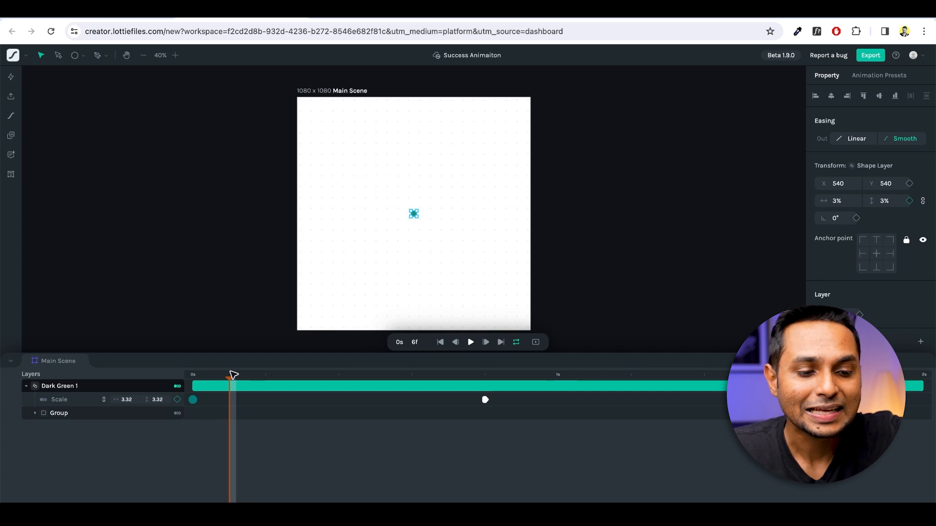
drag(230, 372, 210, 389)
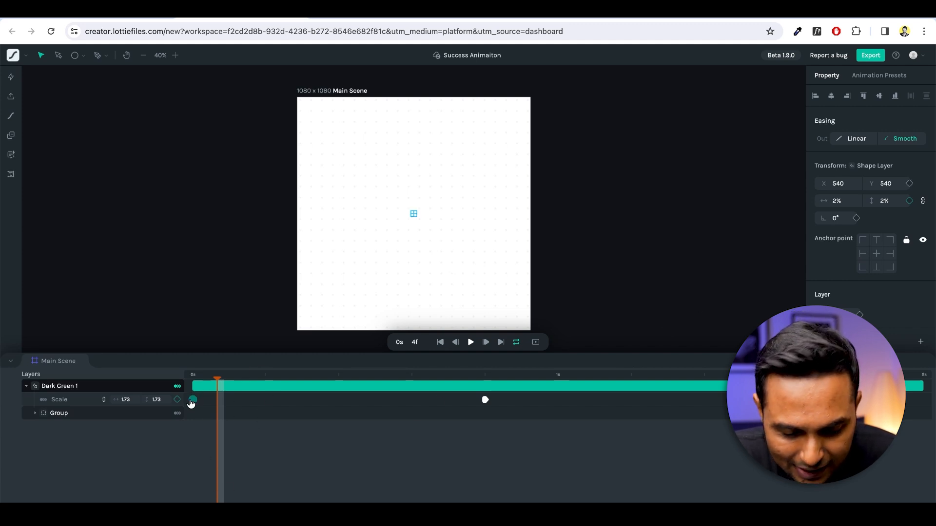
click(853, 139)
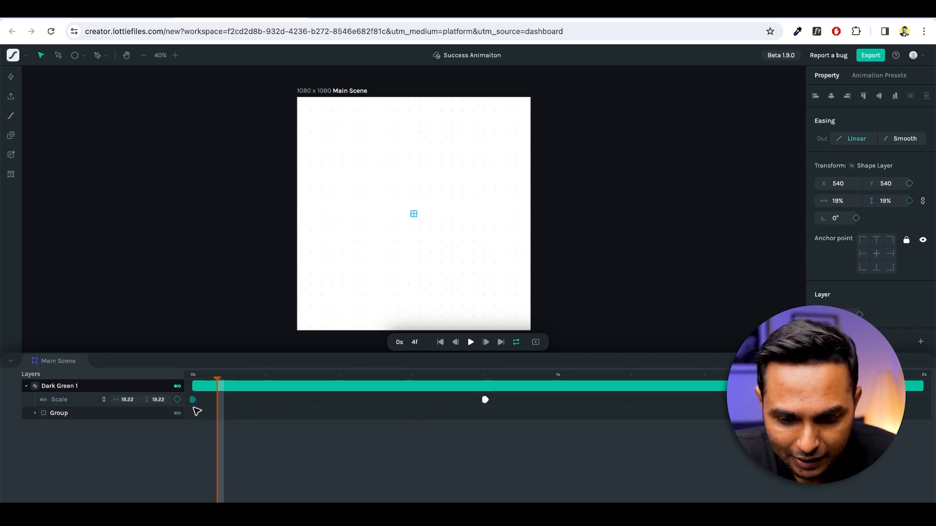
click(896, 139)
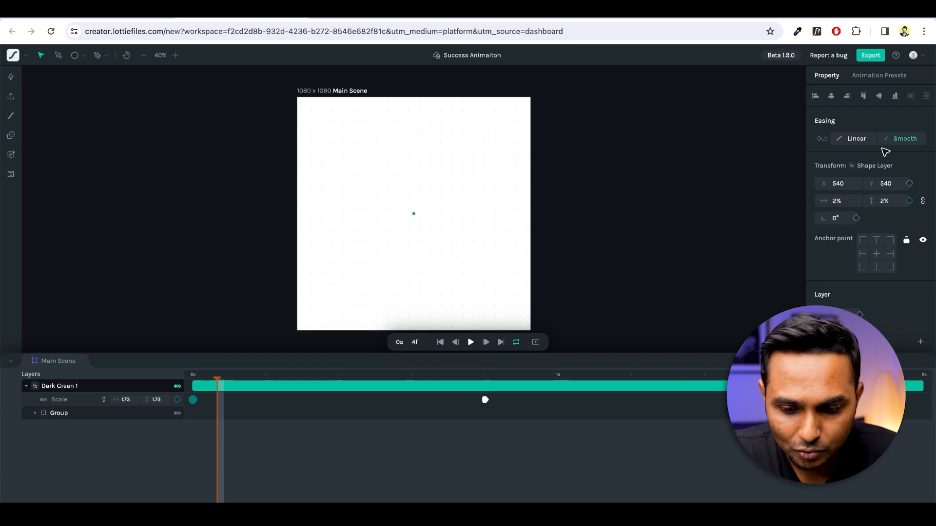
drag(217, 379, 188, 380)
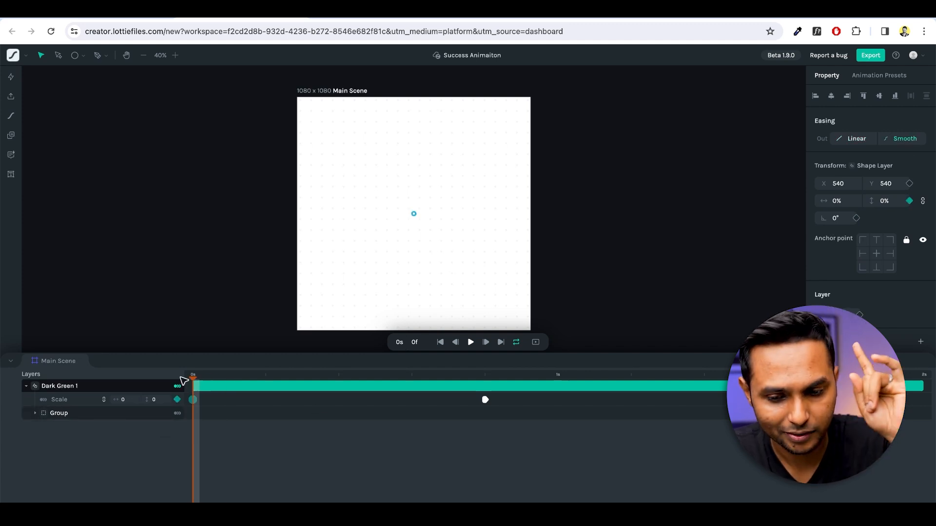
click(244, 445)
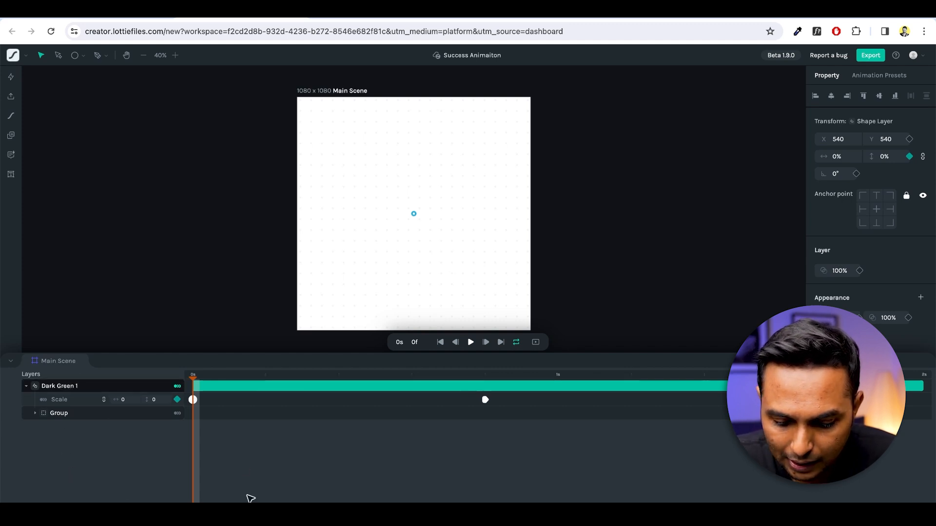
Step: Duplicate the Dark Green 1 layer and rename the copy "Light Green"
key(super+d)
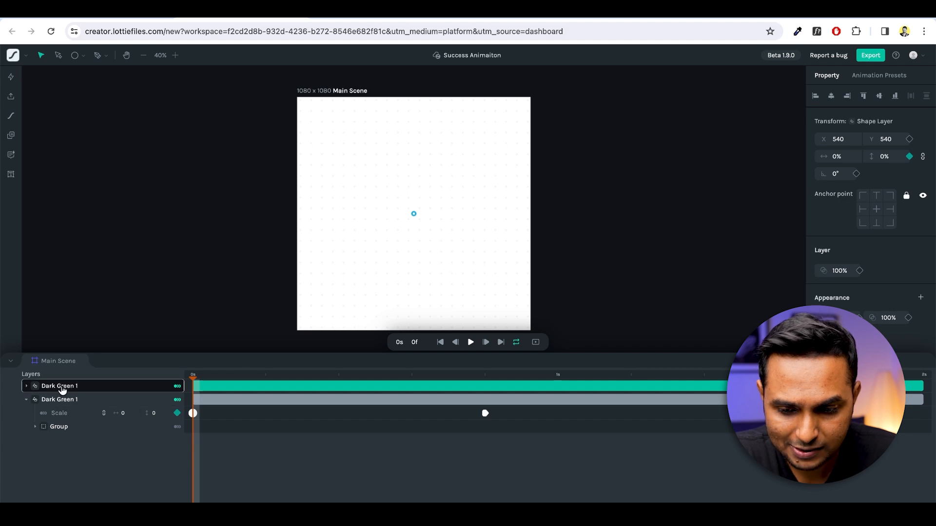
key(BackSpace)
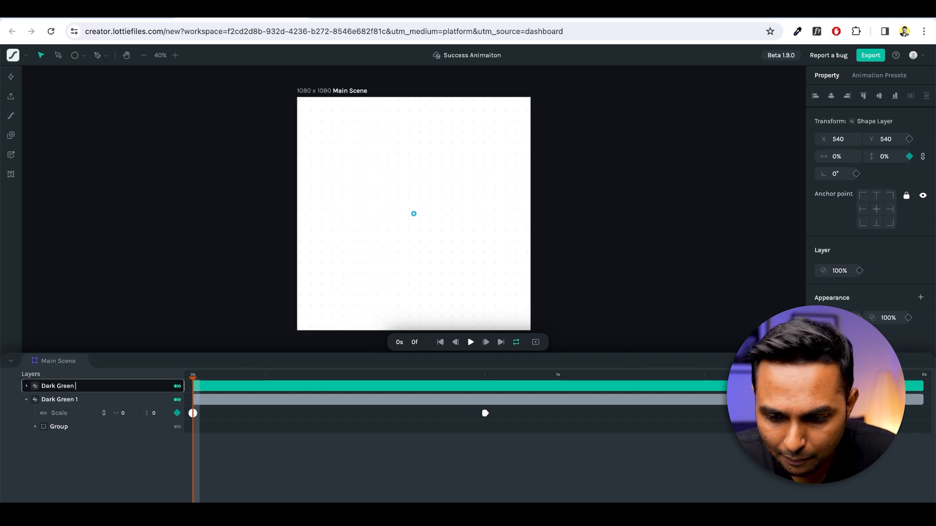
key(shift+Right)
key(shift+Right)
key(shift+Right)
key(shift+Right)
text(Light)
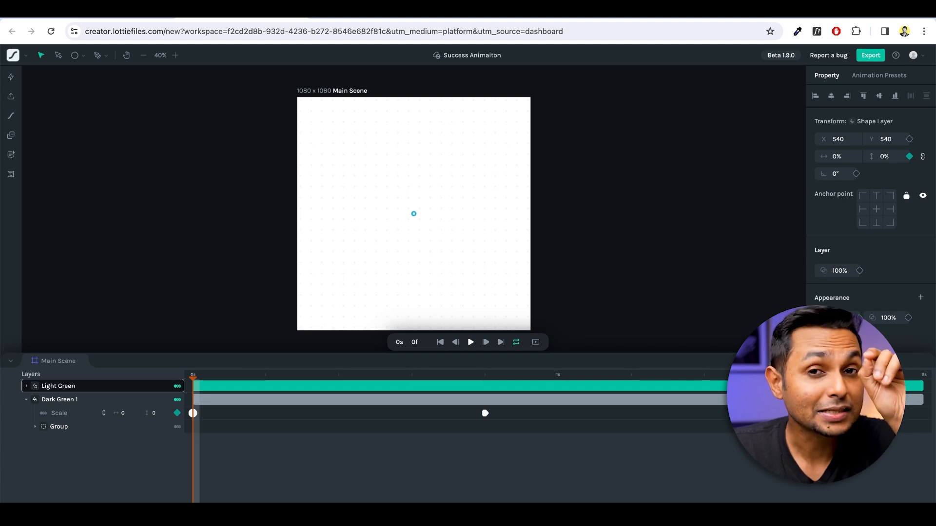
key(Return)
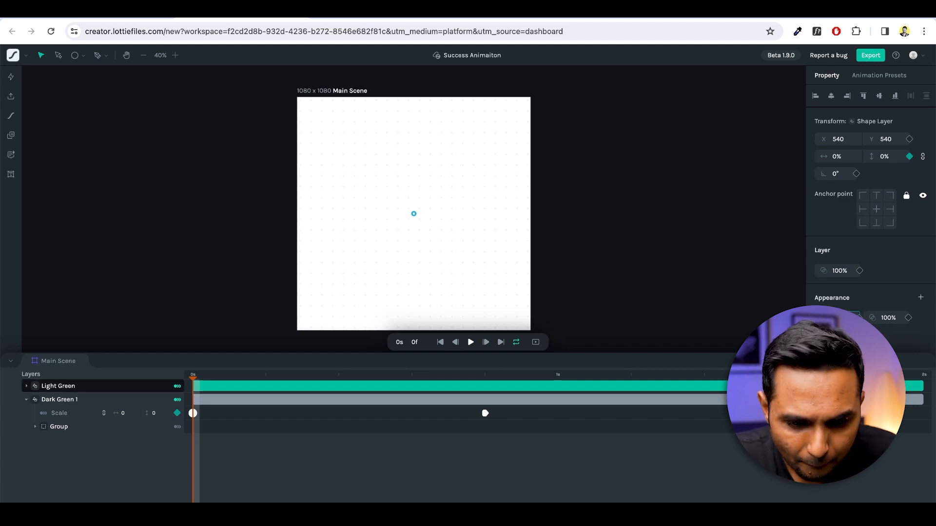
Step: Expand the Light Green layer and shift both of its scale keyframes later together, so the first sits at about frame 11
drag(226, 382, 361, 378)
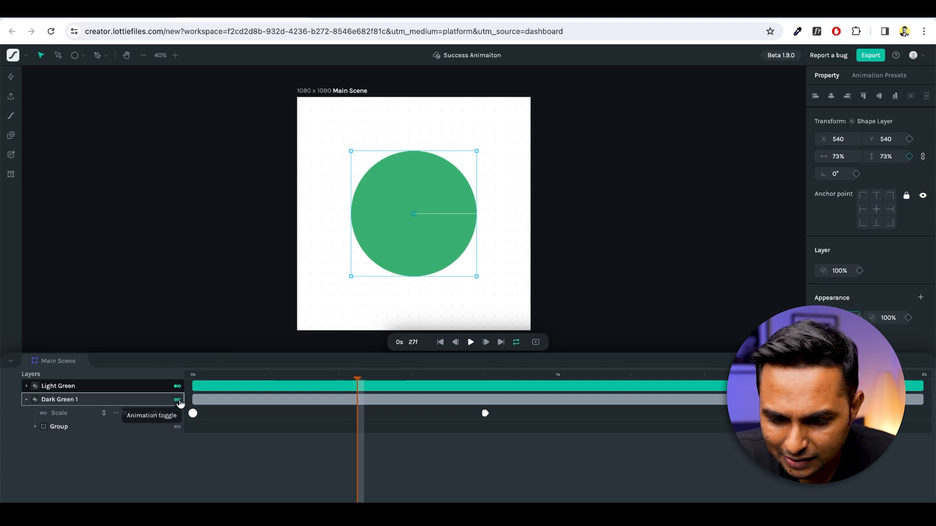
click(27, 386)
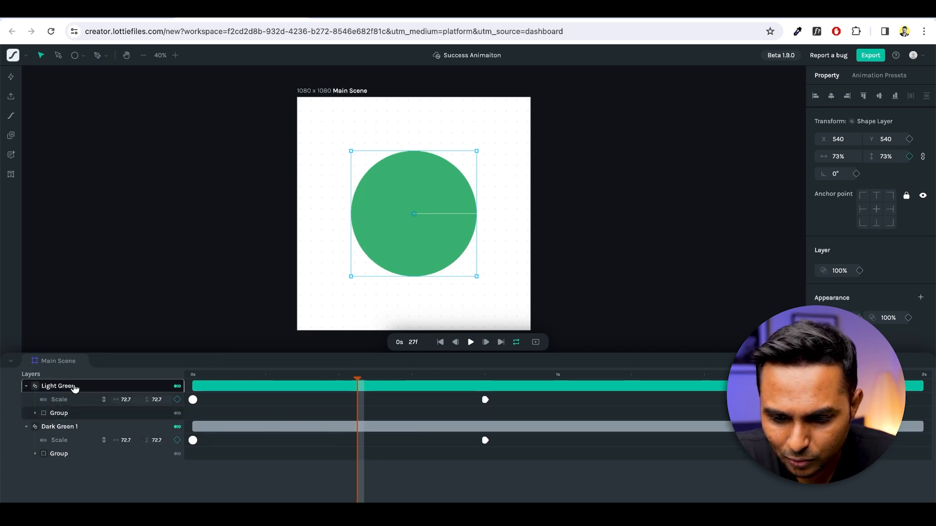
click(67, 426)
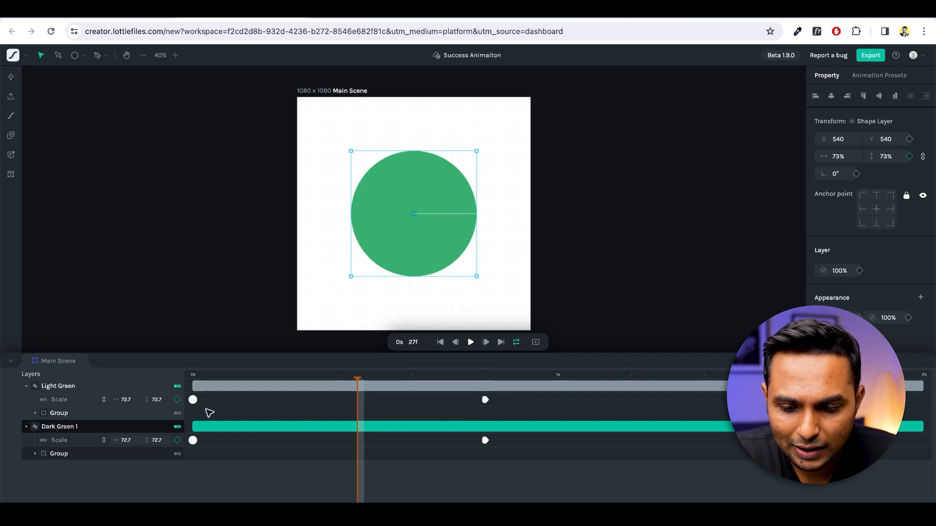
click(192, 400)
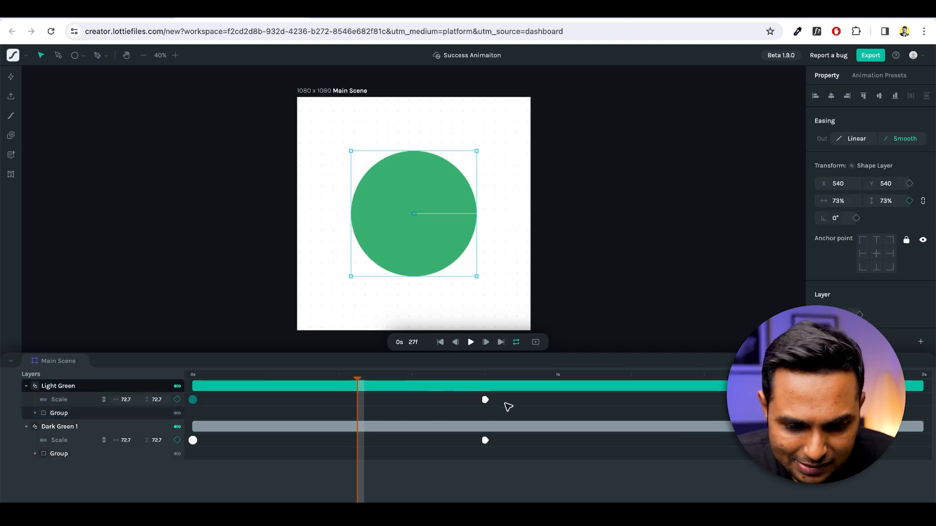
shift+click(485, 400)
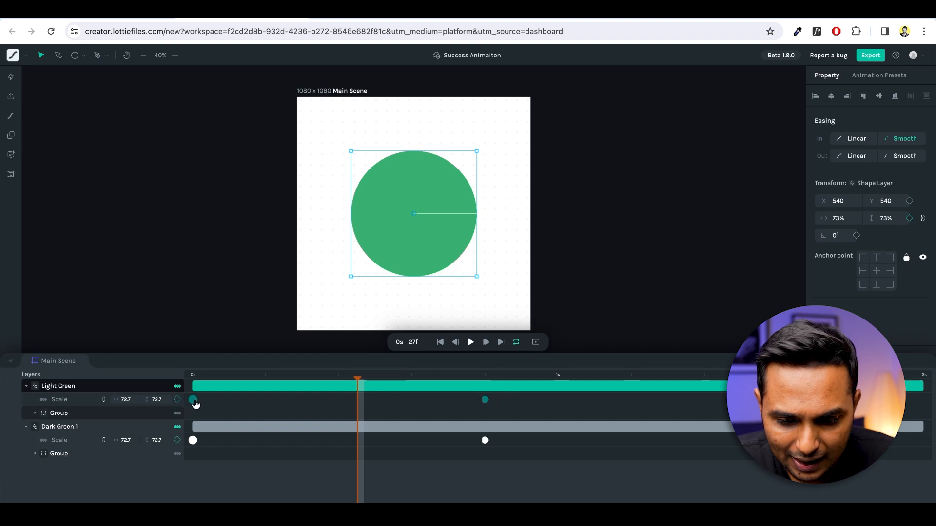
drag(195, 404, 264, 400)
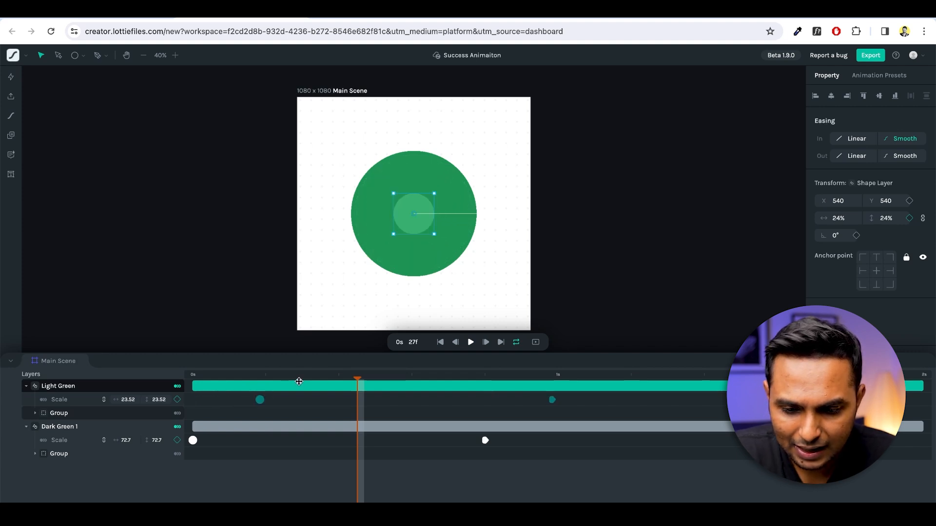
Step: Preview the animation from the start and move Light Green's ending scale keyframe earlier to frame 54
drag(319, 376, 182, 378)
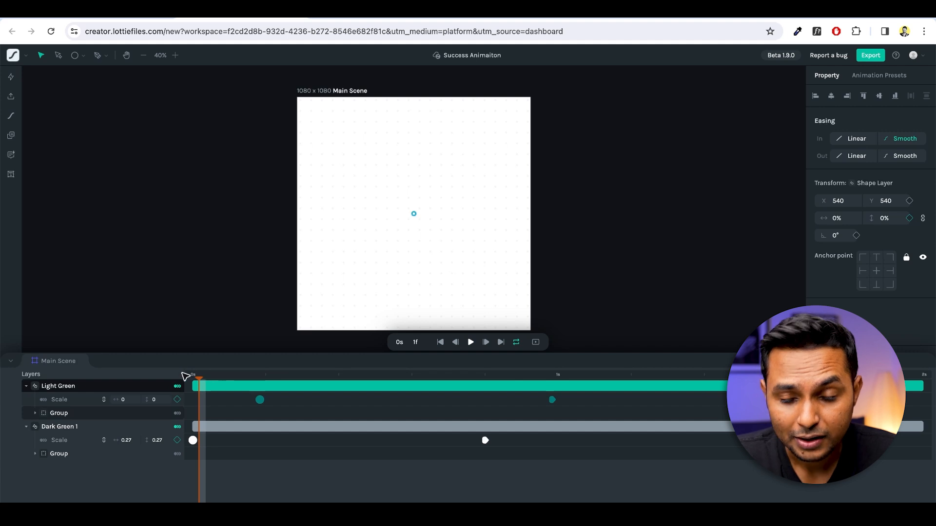
key(space)
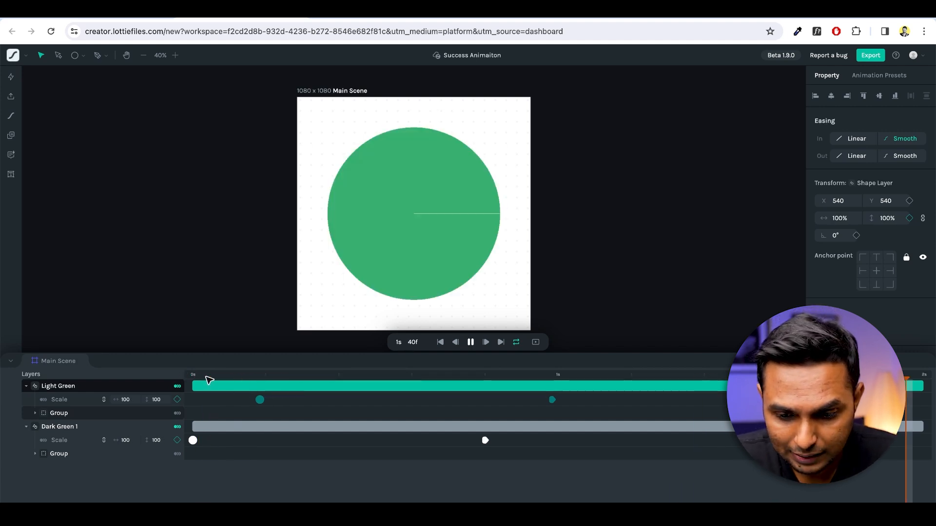
key(space)
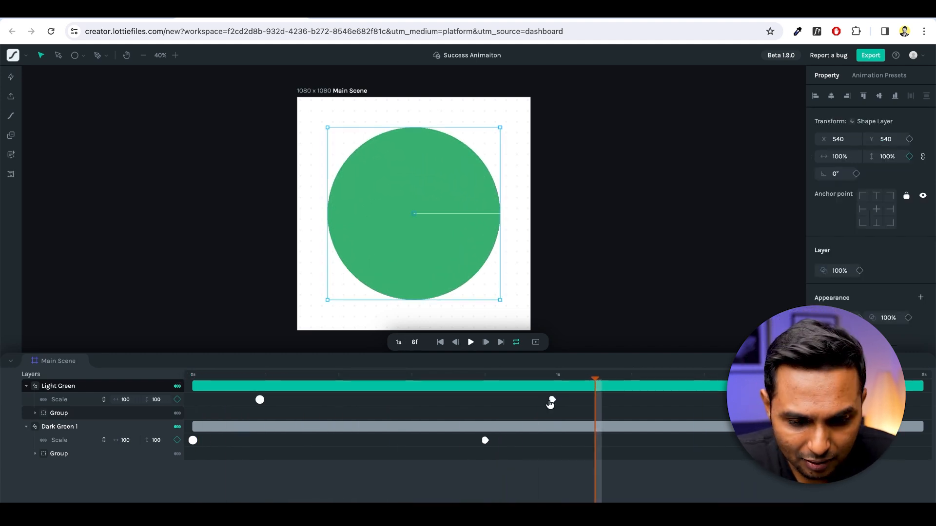
drag(552, 401, 522, 404)
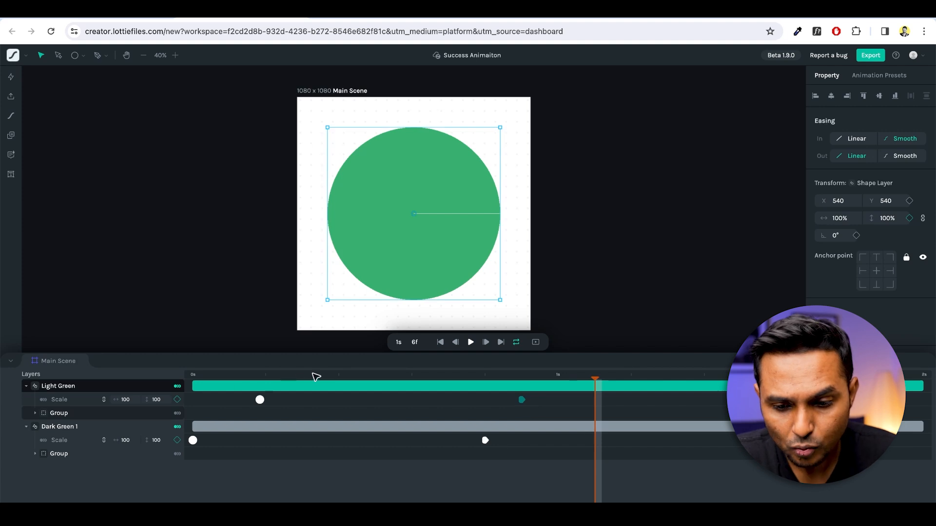
Step: Scrub from the start to frame 54 to compare the scale timing of Dark Green 1 and Light Green
drag(270, 378, 180, 377)
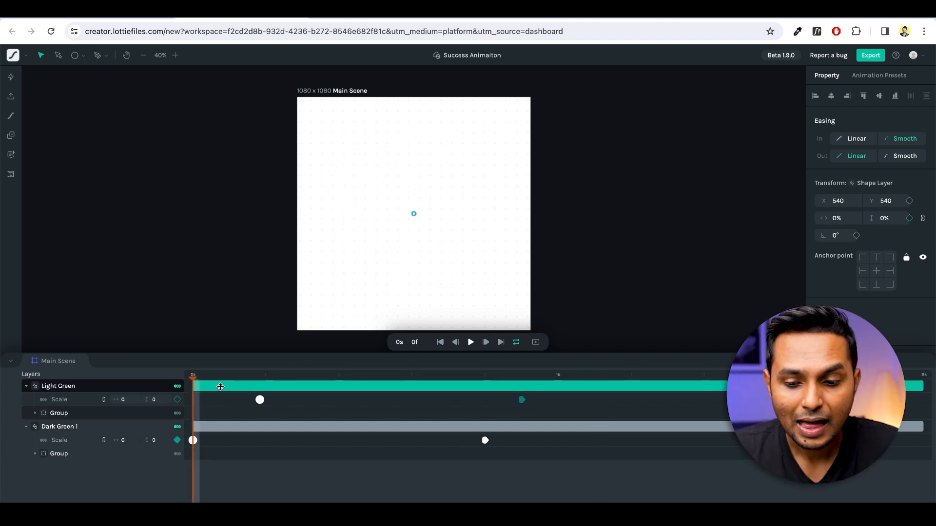
click(216, 378)
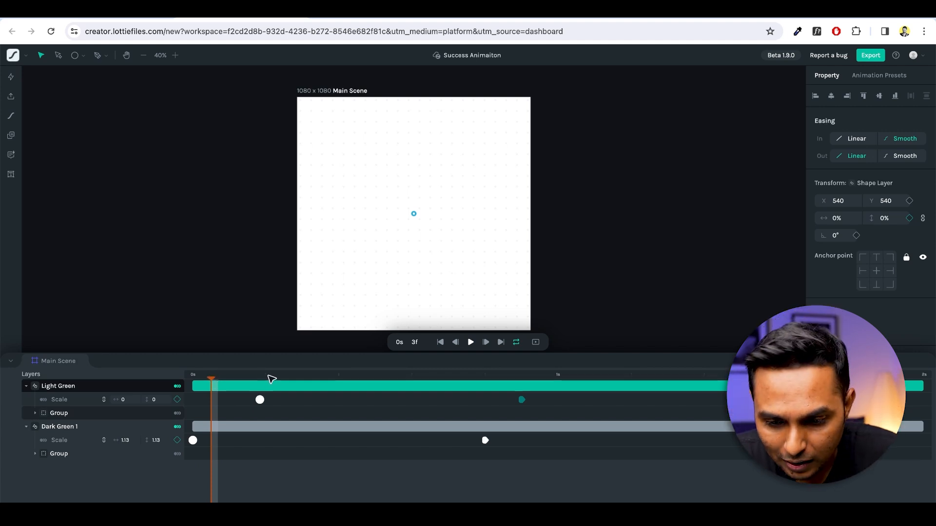
mouse_move(272, 379)
mouse_down()
mouse_move(187, 389)
mouse_move(198, 378)
mouse_move(263, 377)
mouse_up()
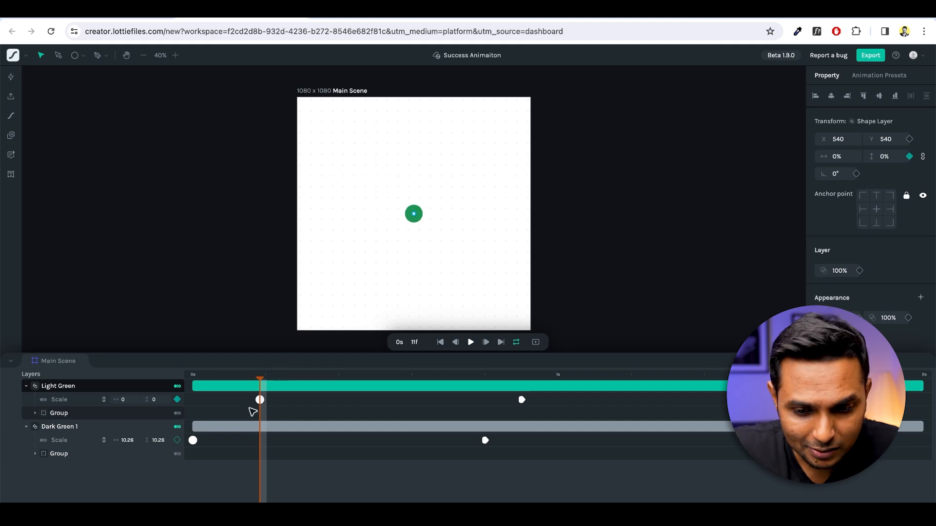
drag(263, 382, 318, 379)
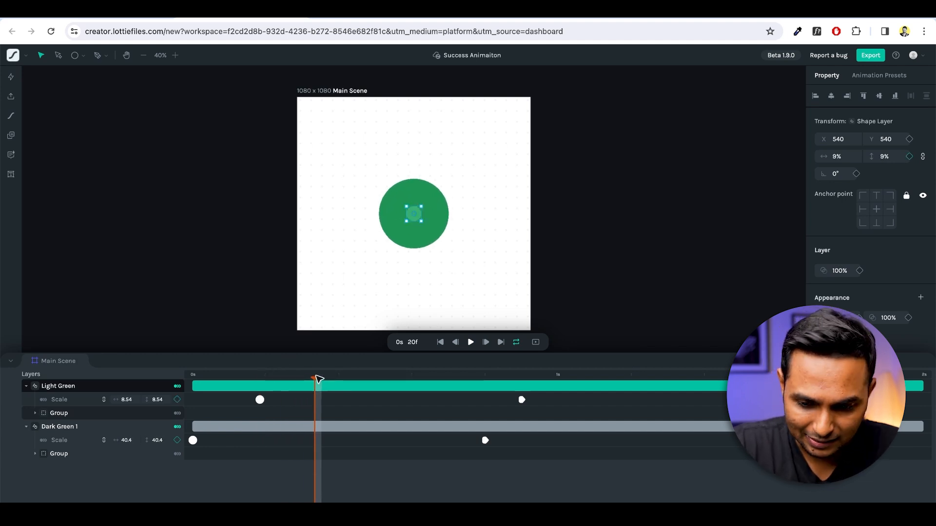
drag(317, 379, 489, 383)
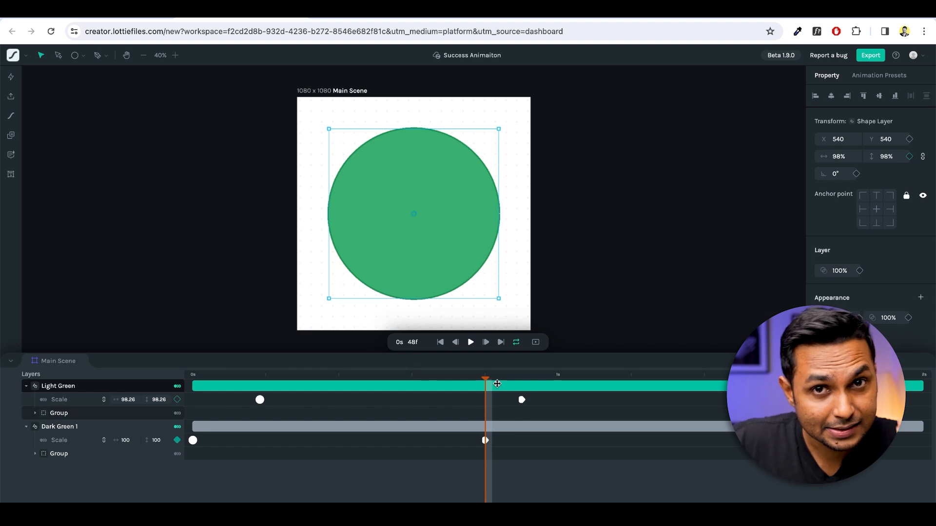
drag(495, 379, 523, 380)
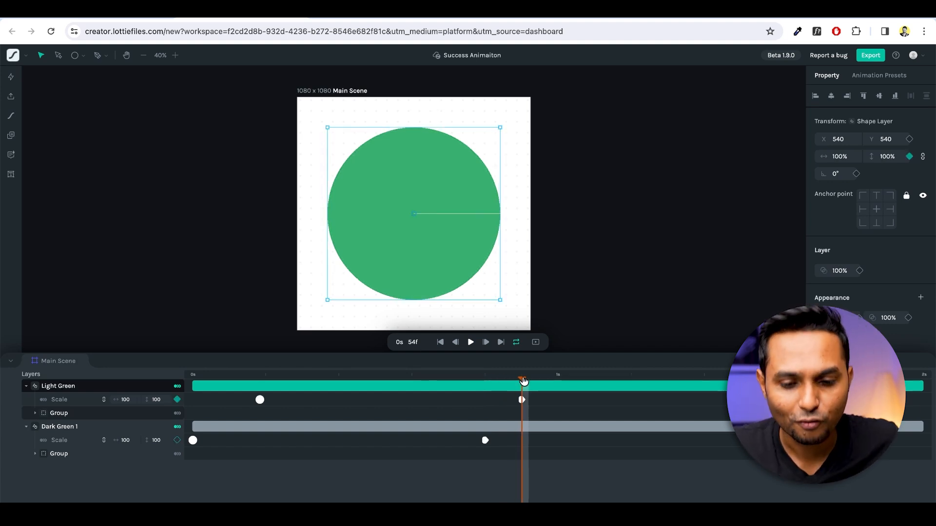
Step: Replay the animation of the two green circles twice from the start
drag(523, 381, 194, 378)
key(space)
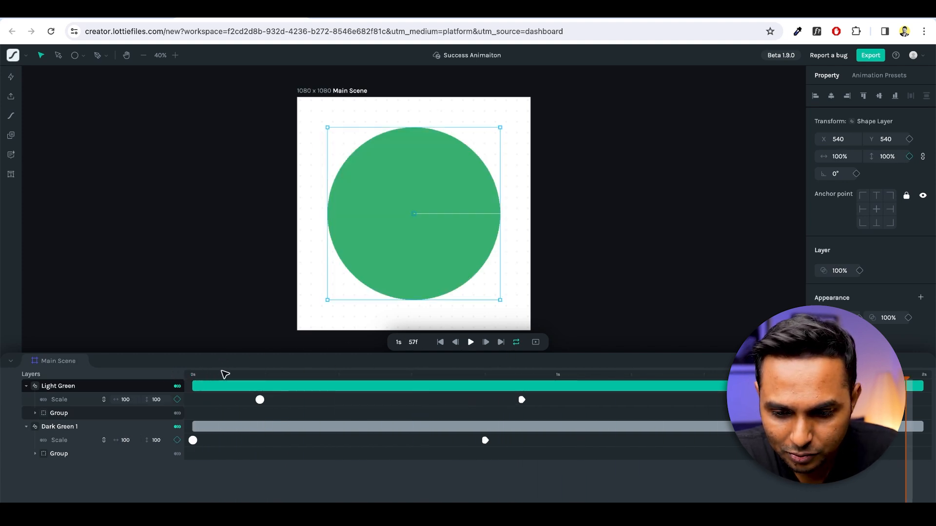
drag(223, 373, 196, 379)
key(space)
key(space)
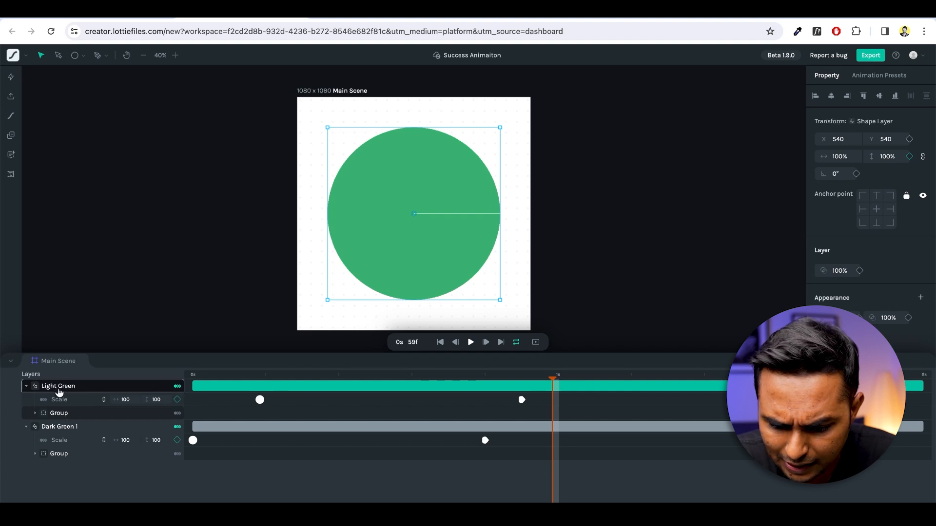
Step: Duplicate the Light Green layer and shift the copy's two scale keyframes later together to about frames 20 and 63
key(ctrl+d)
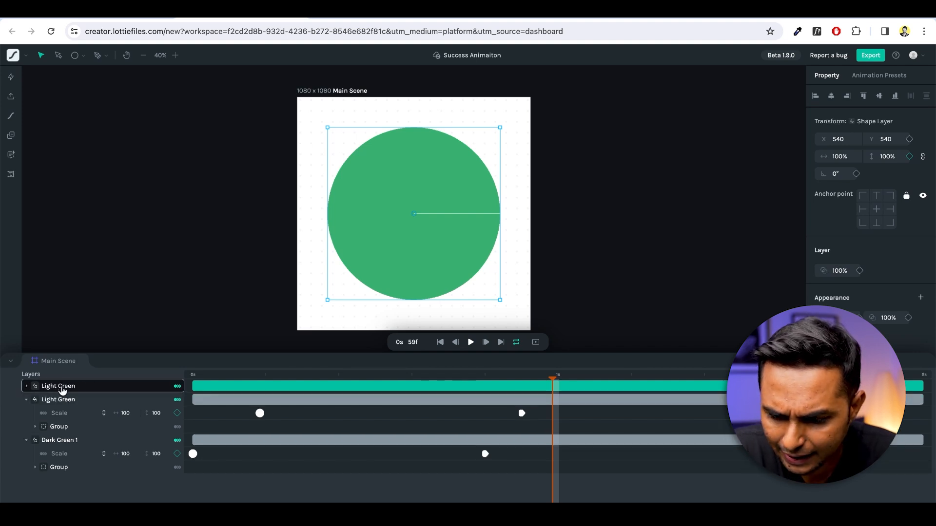
click(26, 386)
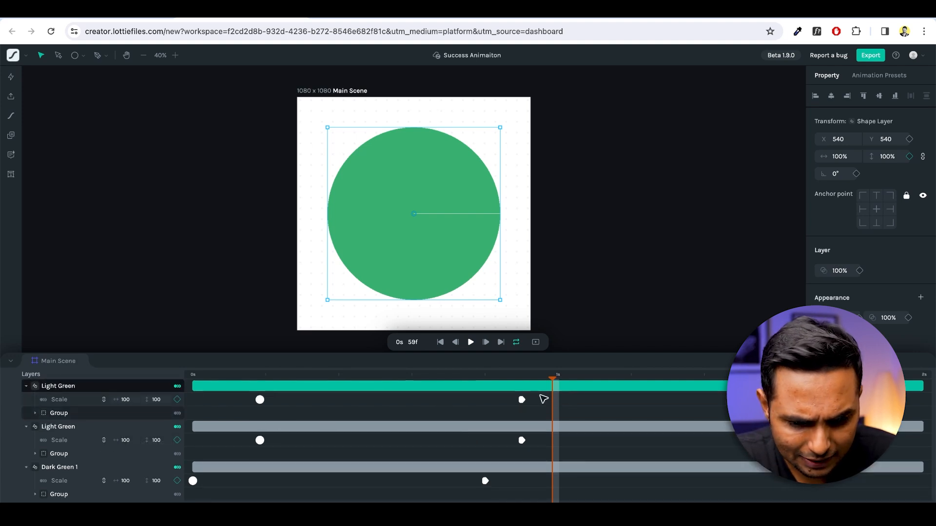
click(260, 399)
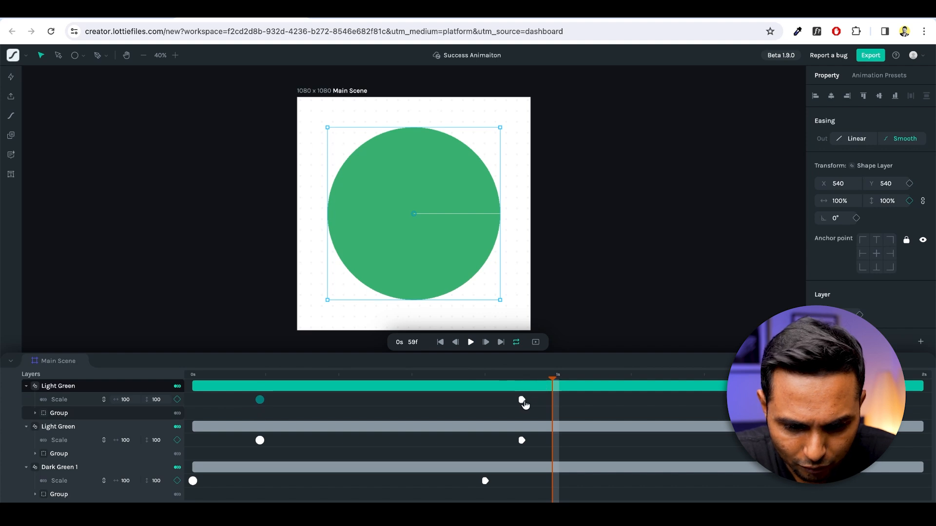
shift+click(522, 400)
drag(259, 400, 315, 402)
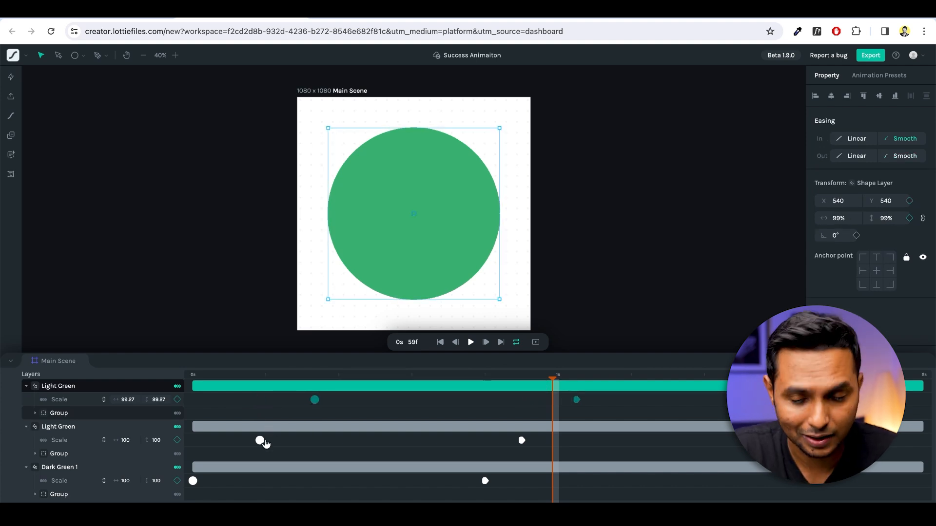
Step: Check the early frames and set the fill of the middle Light Green layer to white (FFFFFF)
click(218, 378)
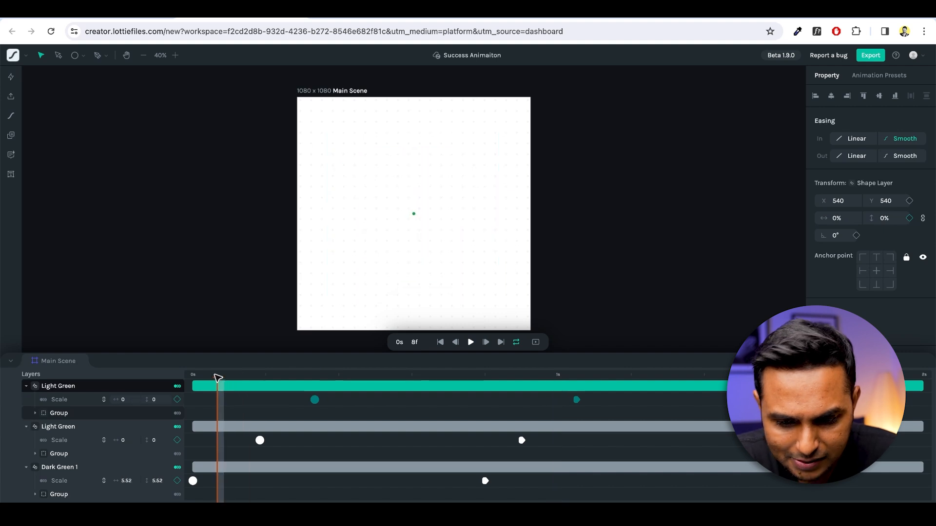
drag(218, 379, 271, 371)
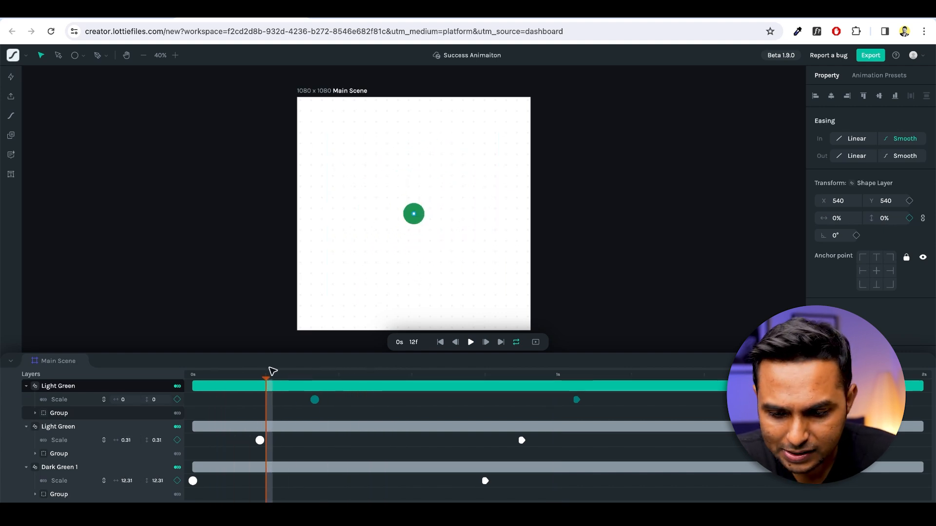
click(61, 468)
click(78, 429)
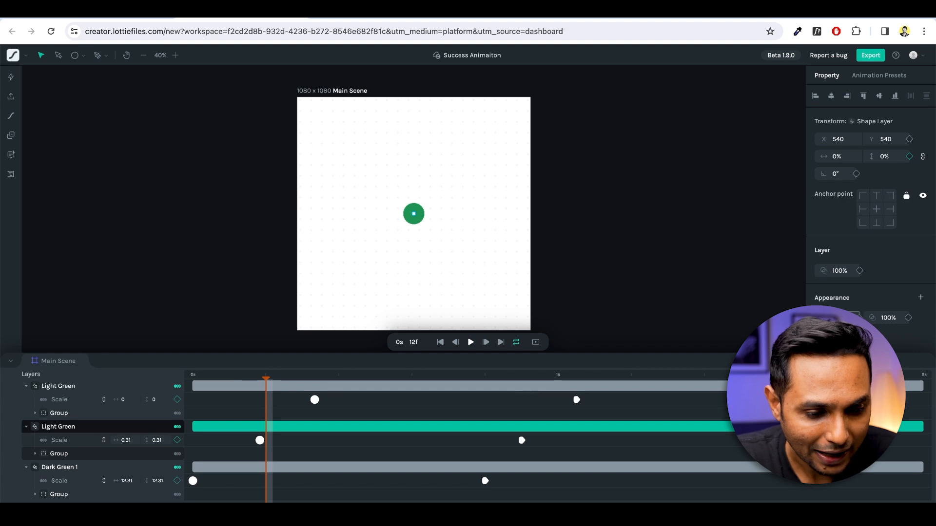
click(823, 318)
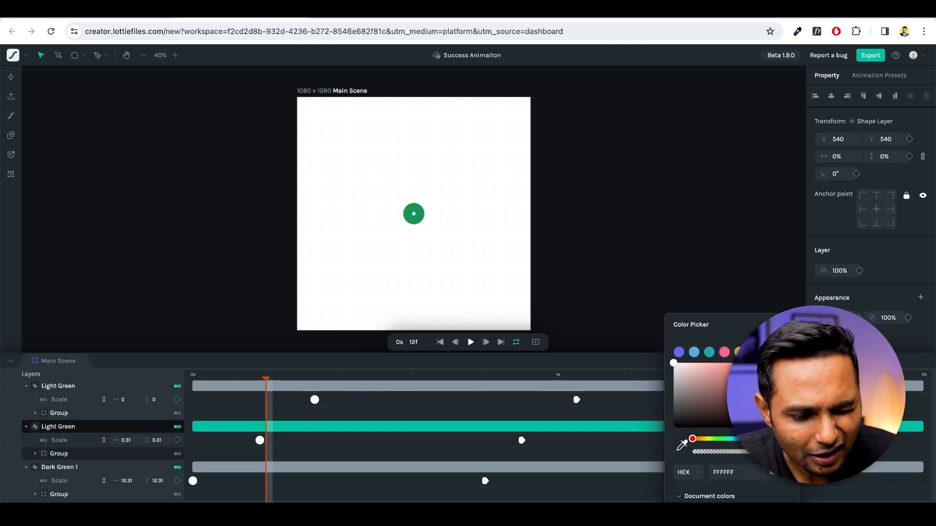
click(788, 325)
Step: Rename the middle layer "White" and scrub to frame 30 to check the three layered circles
double_click(54, 429)
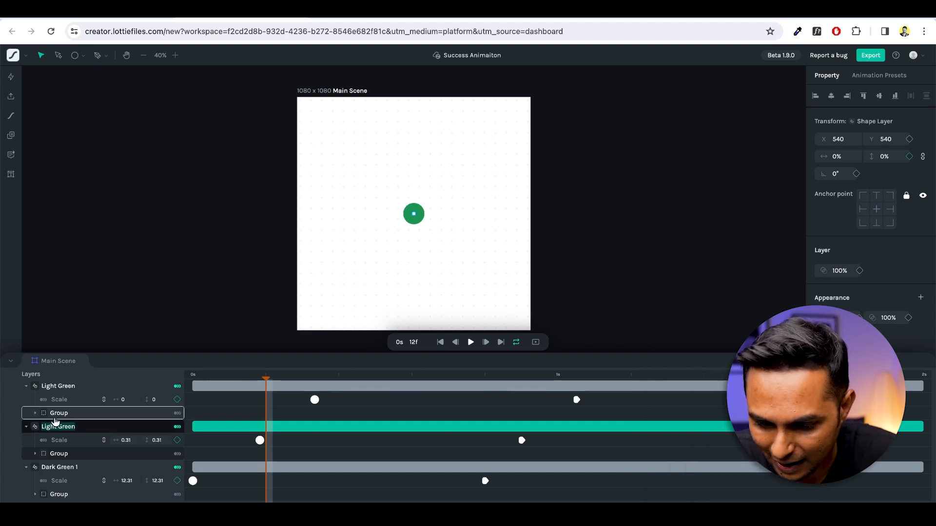
click(54, 427)
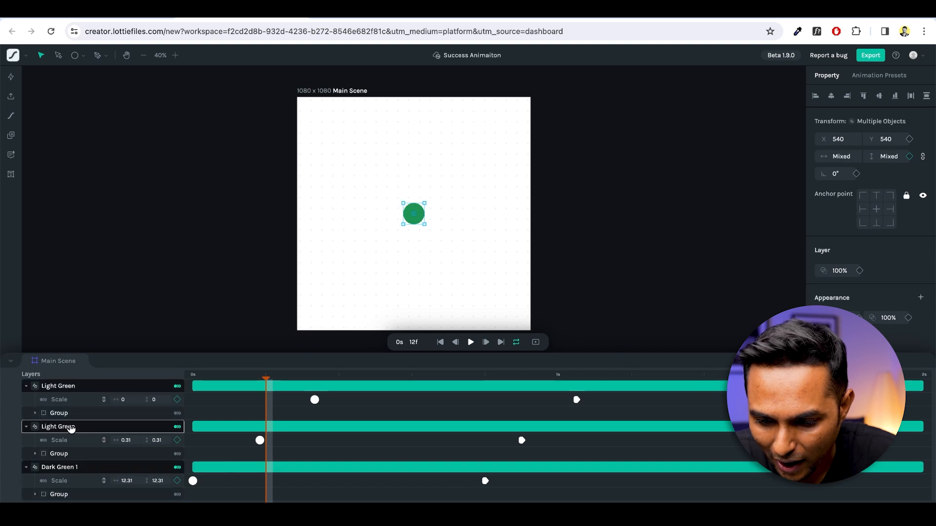
double_click(59, 427)
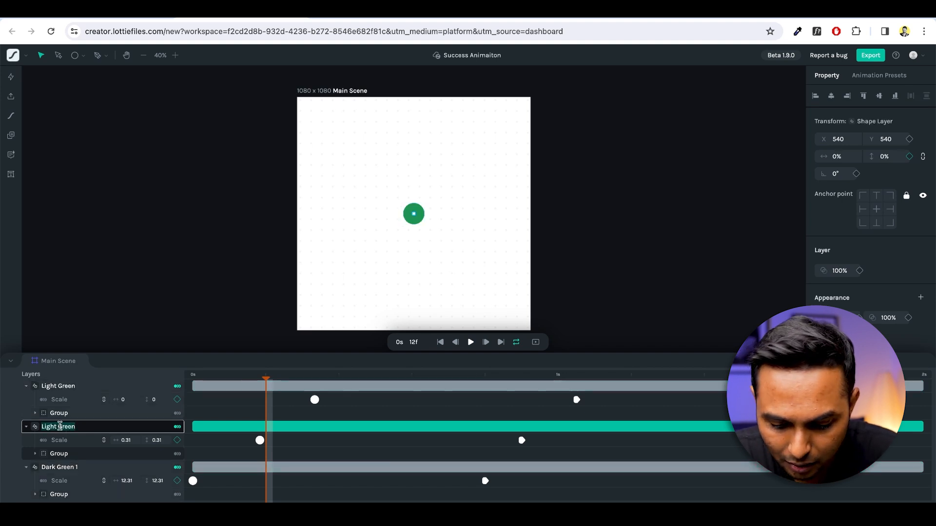
text(White)
key(Return)
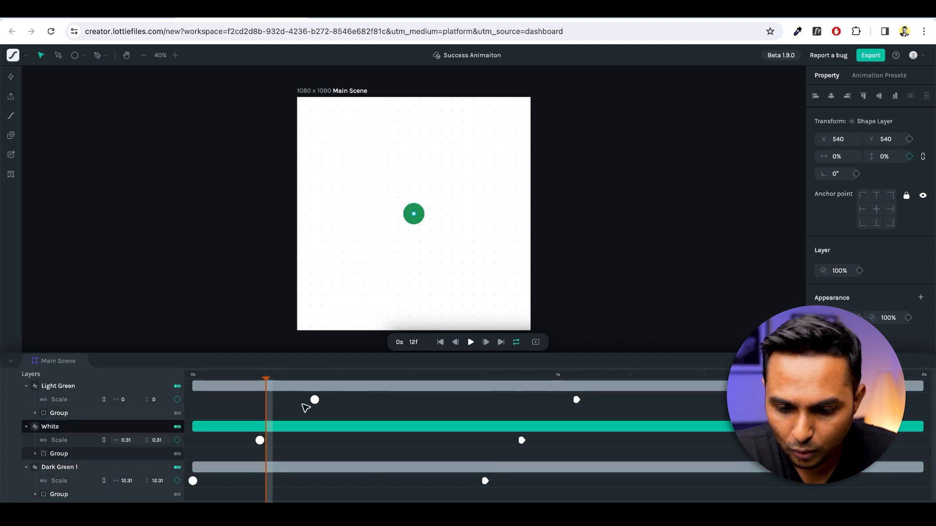
drag(291, 379, 377, 409)
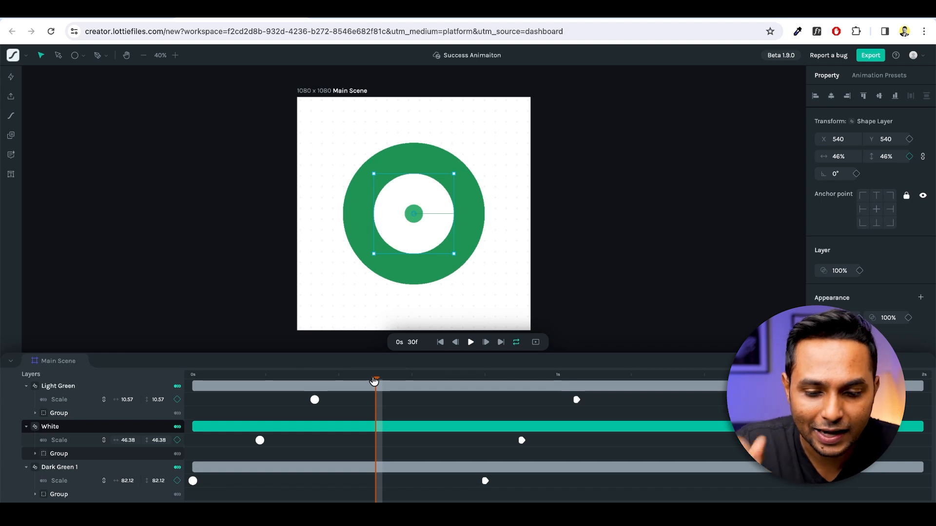
Step: Duplicate the Dark Green 1 layer and move the copy to the top of the layer stack
drag(374, 381, 317, 355)
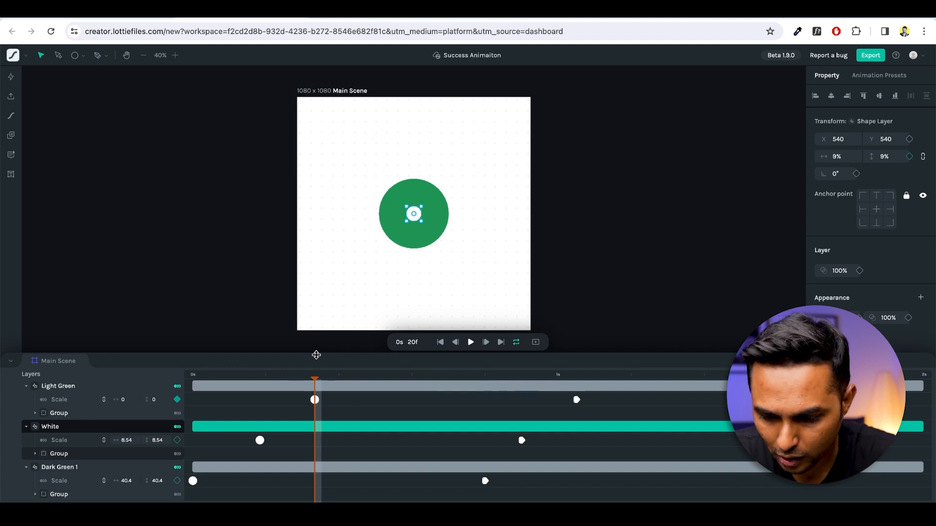
click(72, 469)
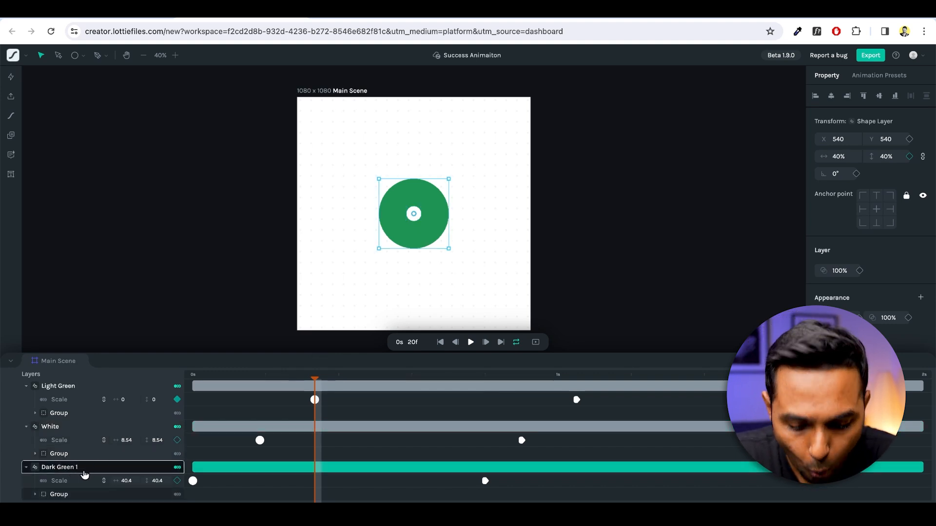
key(ctrl+d)
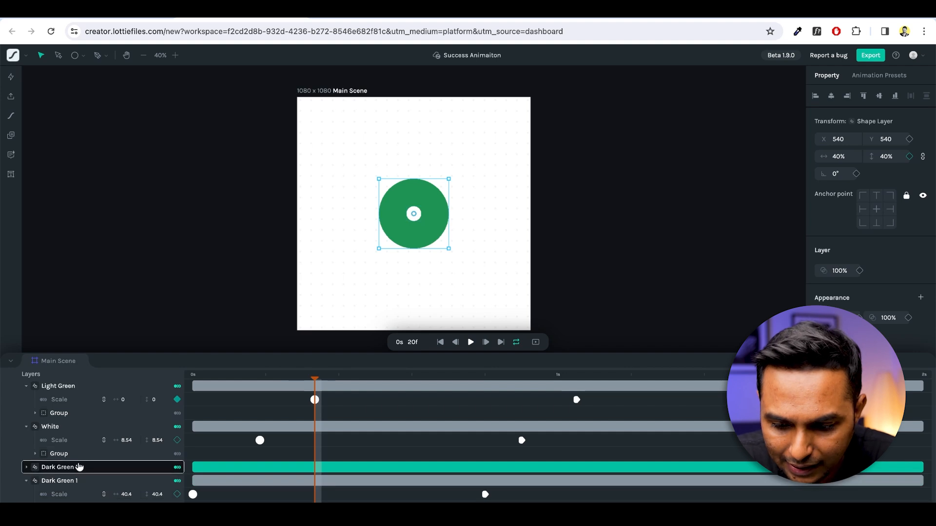
drag(76, 468, 63, 382)
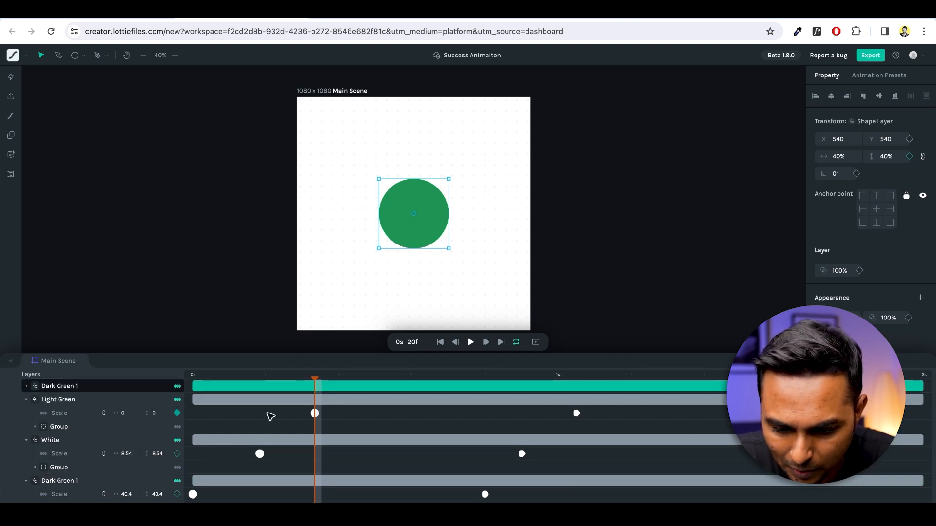
Step: Shift the top Dark Green copy's two scale keyframes later together to about frames 28 and 76
click(27, 387)
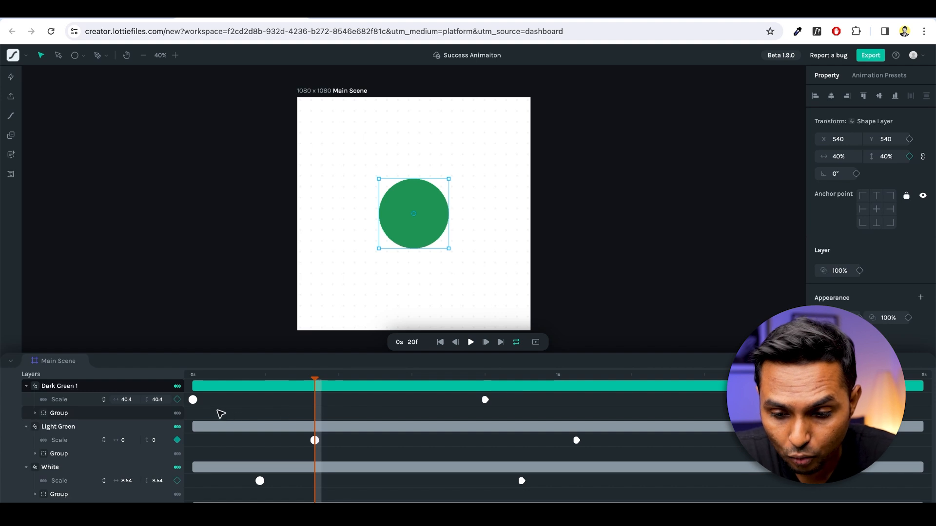
click(193, 400)
shift+click(485, 401)
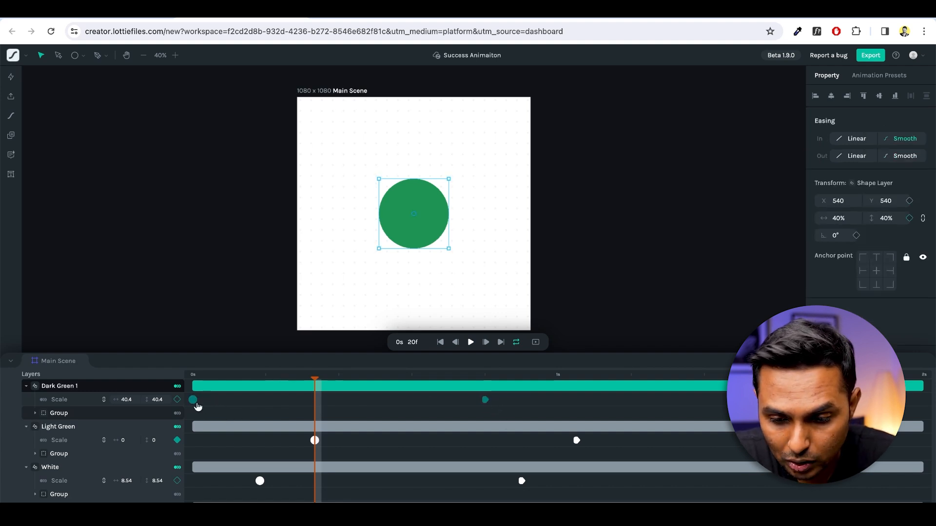
drag(193, 400, 363, 401)
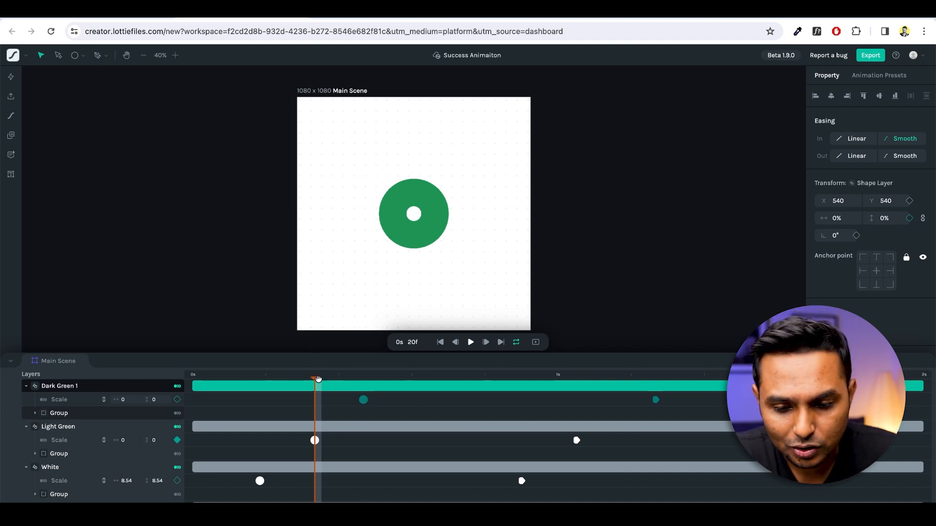
Step: Replay the animation, check it around frame 51, and rename the top dark green layer "Dark Green 2"
drag(315, 378, 164, 378)
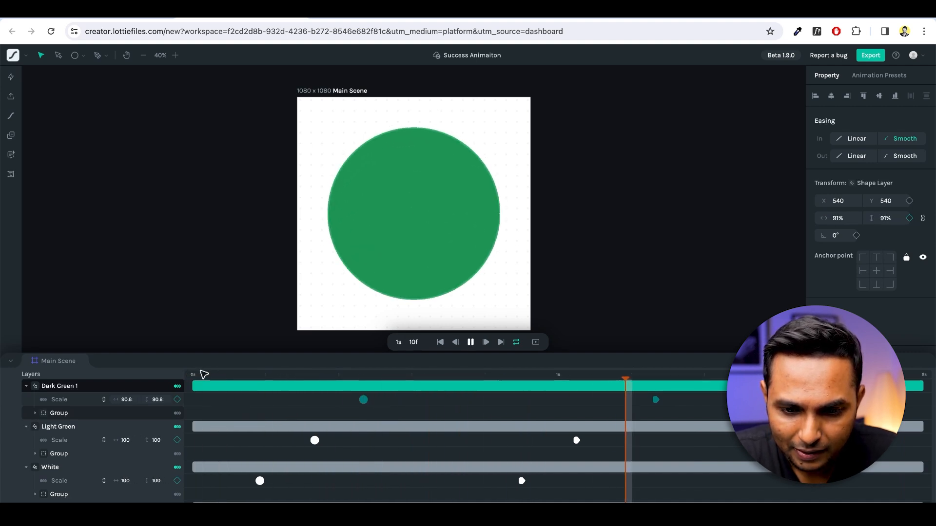
key(space)
drag(279, 376, 502, 354)
click(73, 385)
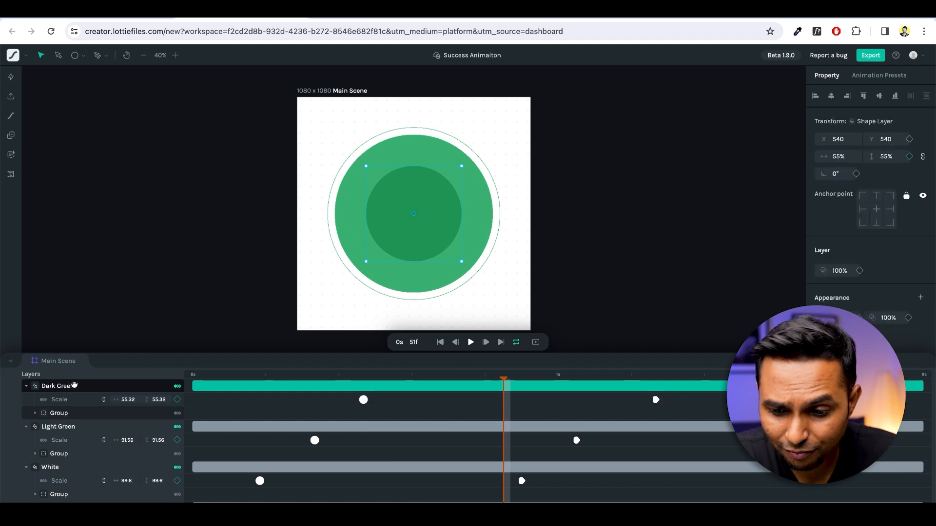
double_click(72, 387)
triple_click(69, 386)
key(Right)
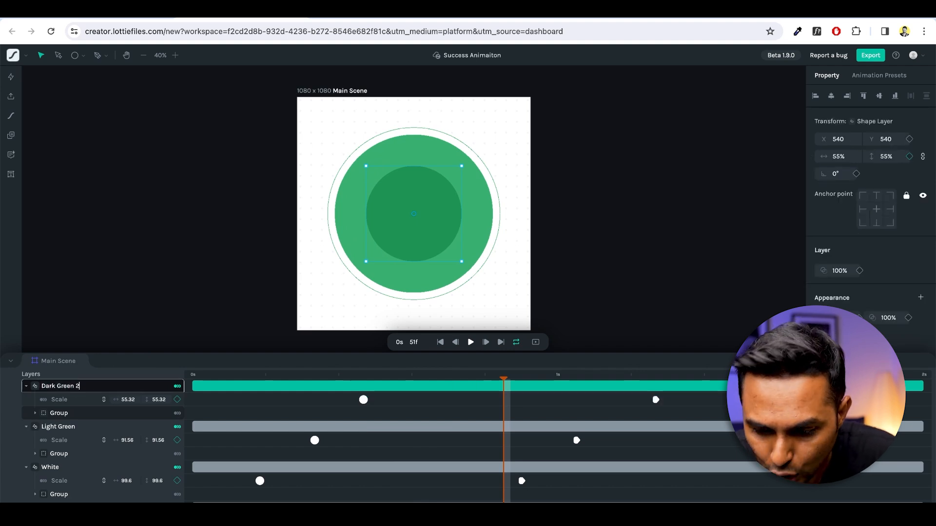
key(Return)
Step: Set the Dark Green 2 layer's end scale keyframe at frame 76 to 75%
drag(503, 379, 665, 379)
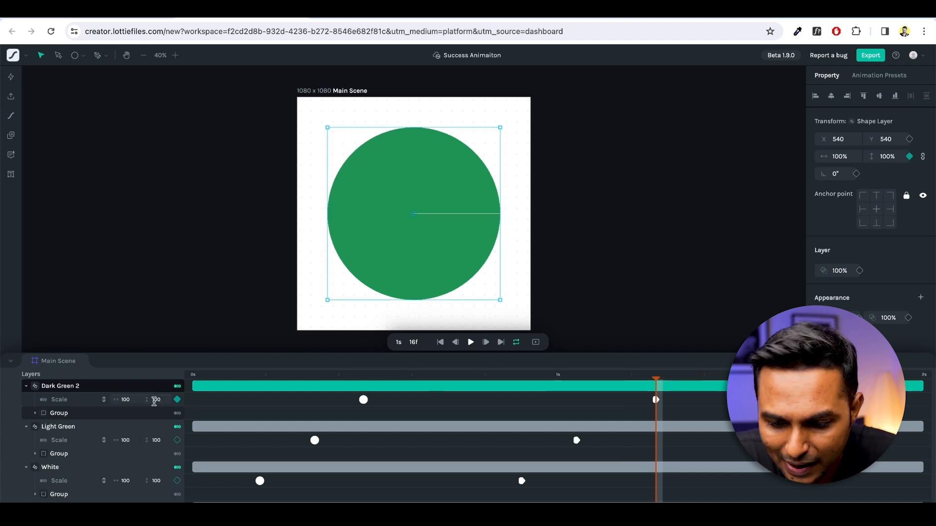
key(Return)
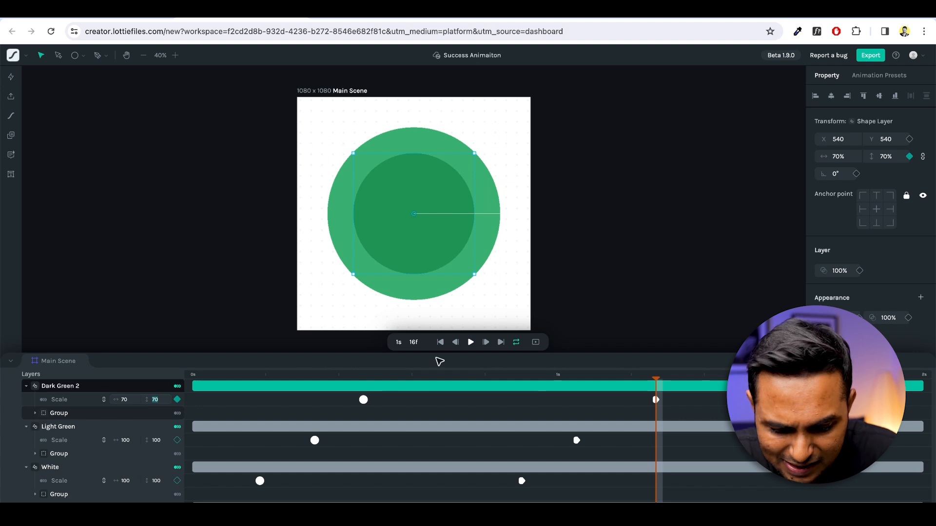
text(75)
key(Return)
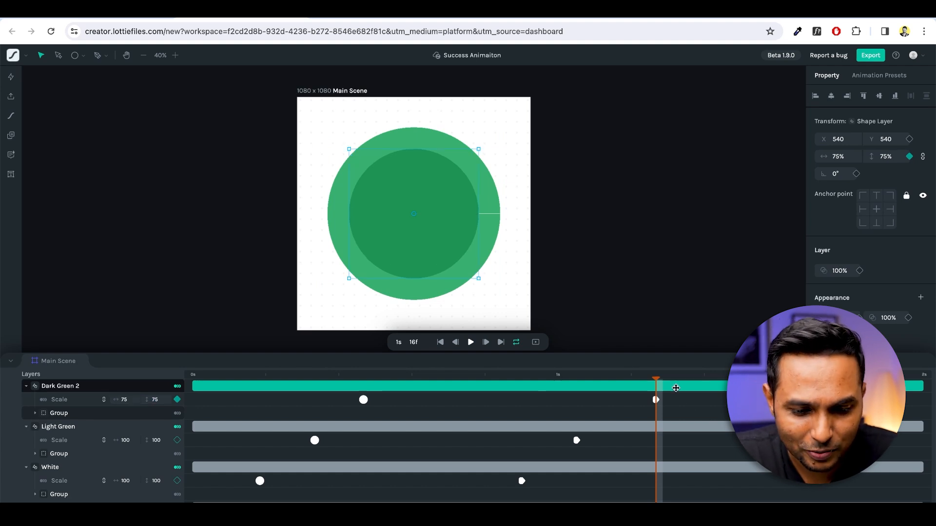
Step: Replay the animation from the start and shift both Dark Green 2 scale keyframes earlier to about frames 26 and 74
click(192, 387)
drag(193, 381, 341, 381)
key(space)
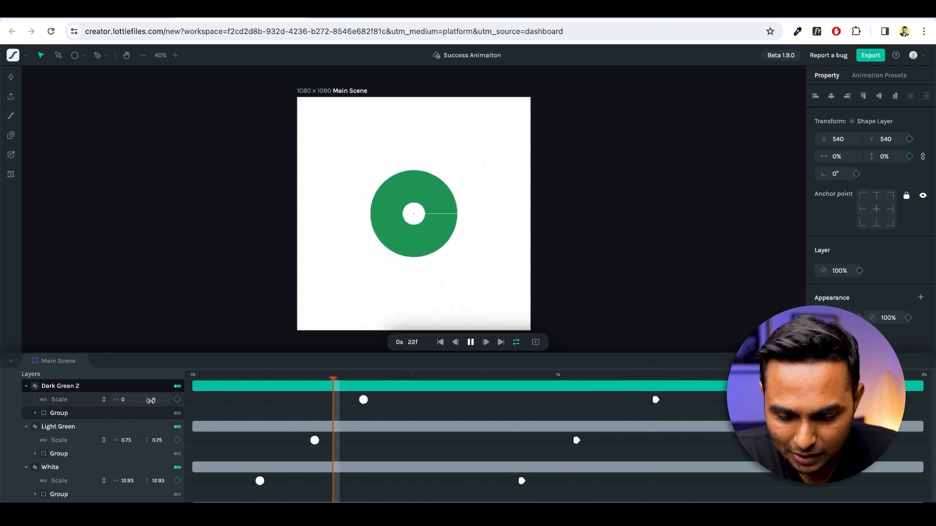
drag(212, 379, 181, 372)
key(space)
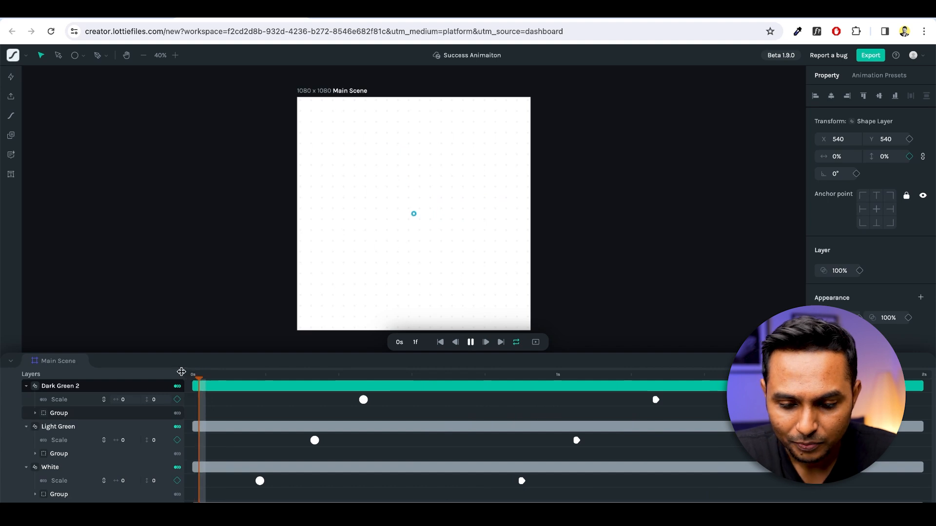
key(space)
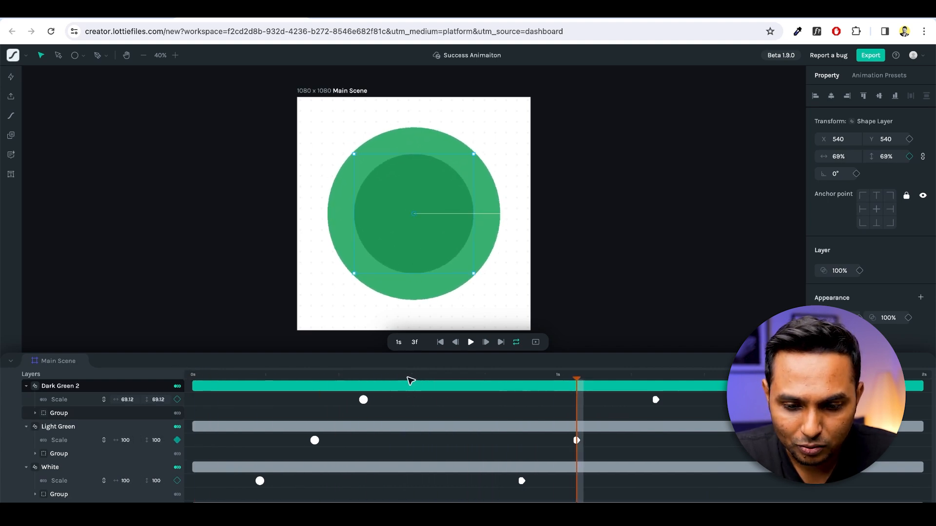
click(363, 377)
click(657, 401)
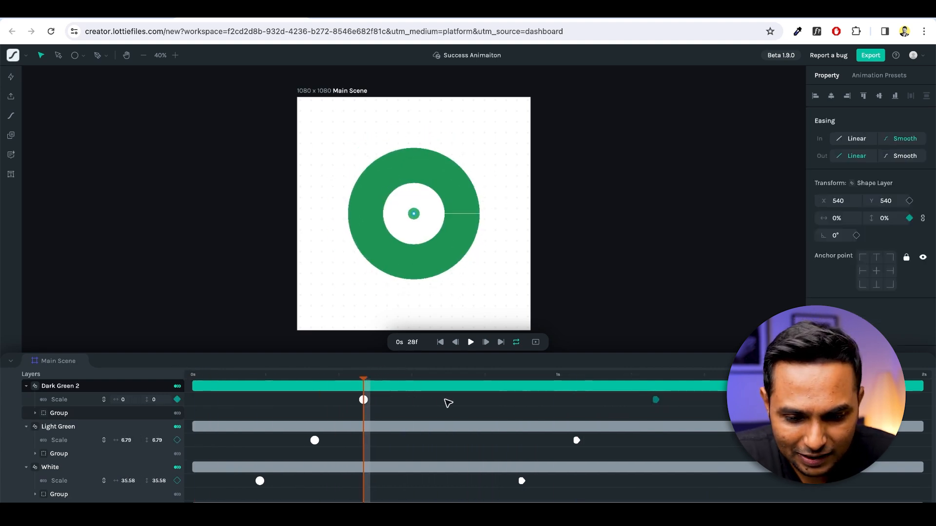
shift+click(363, 401)
drag(363, 401, 351, 404)
key(space)
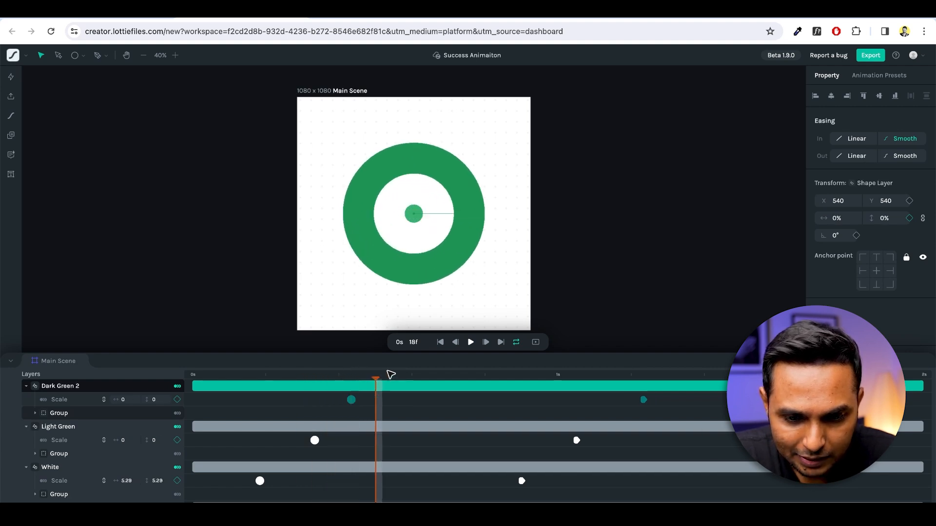
Step: Shift both Light Green scale keyframes earlier to about frames 18 and 61, and both Dark Green 2 keyframes to about 23 and 71
click(339, 380)
click(576, 440)
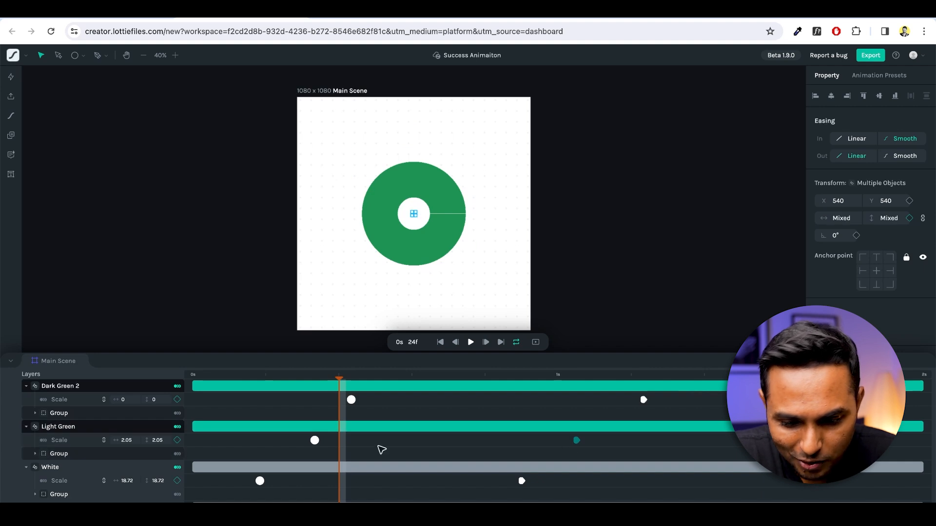
shift+click(314, 441)
drag(314, 441, 301, 442)
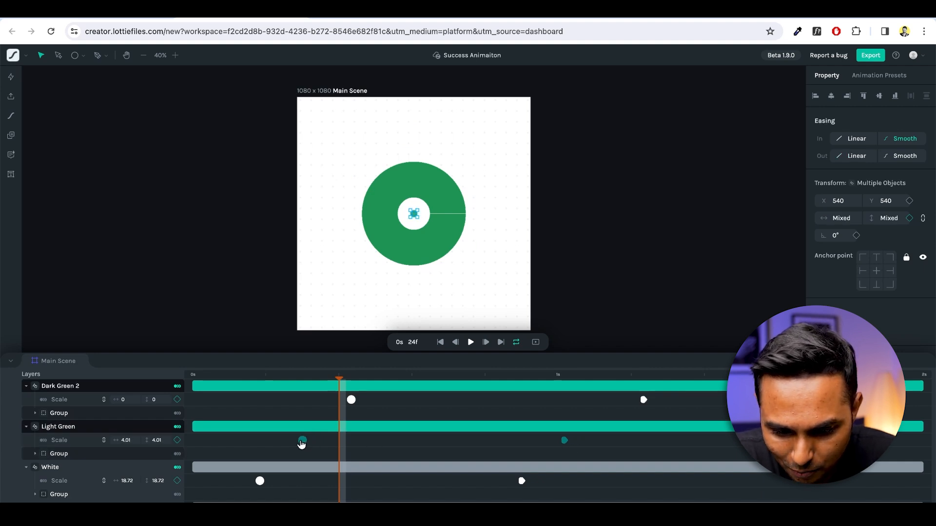
click(351, 399)
shift+click(644, 401)
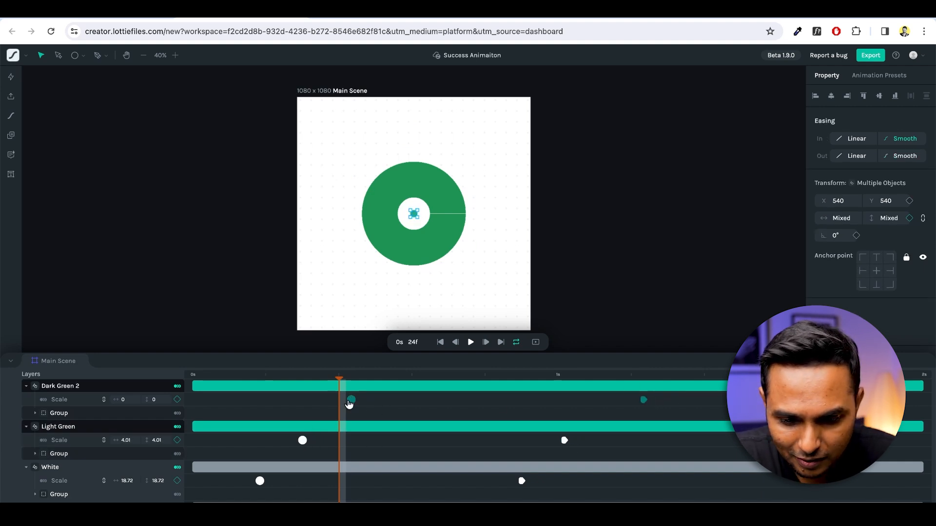
drag(349, 403, 333, 403)
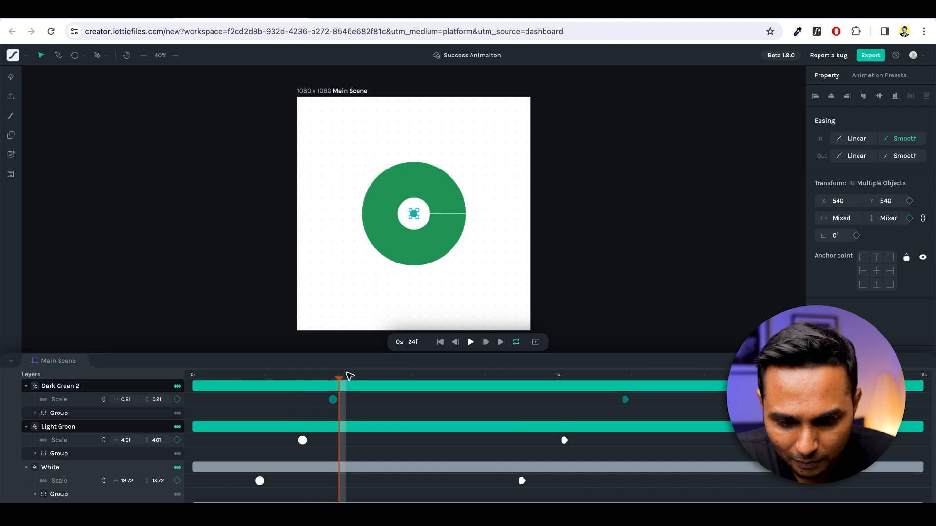
Step: Replay the animation and move the end scale keyframes earlier: White to about frame 52, Light Green to 58 and Dark Green 2 to 62
key(space)
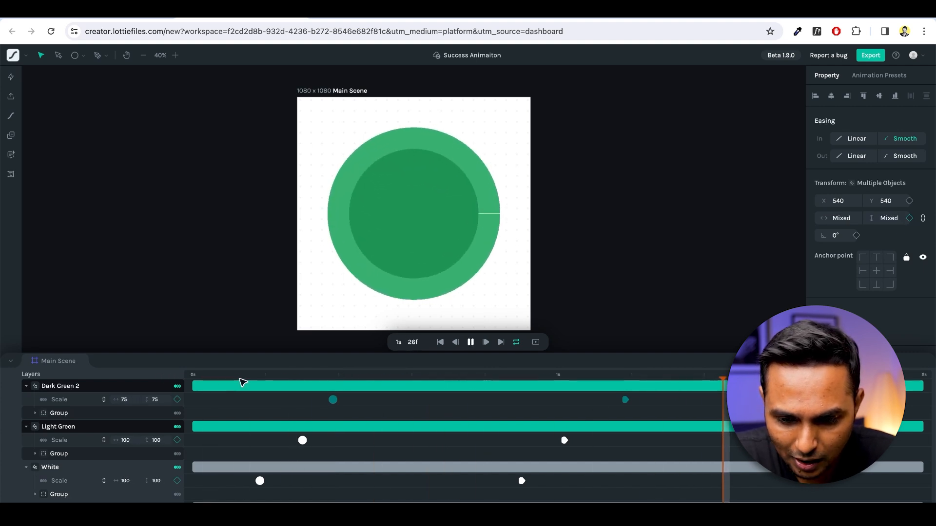
key(space)
key(space)
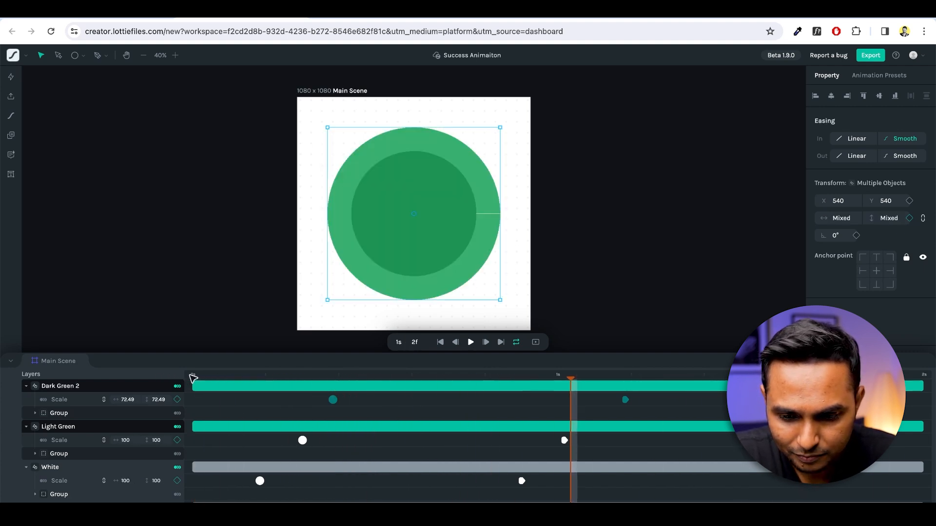
drag(521, 481, 509, 483)
drag(563, 440, 546, 441)
drag(628, 401, 573, 401)
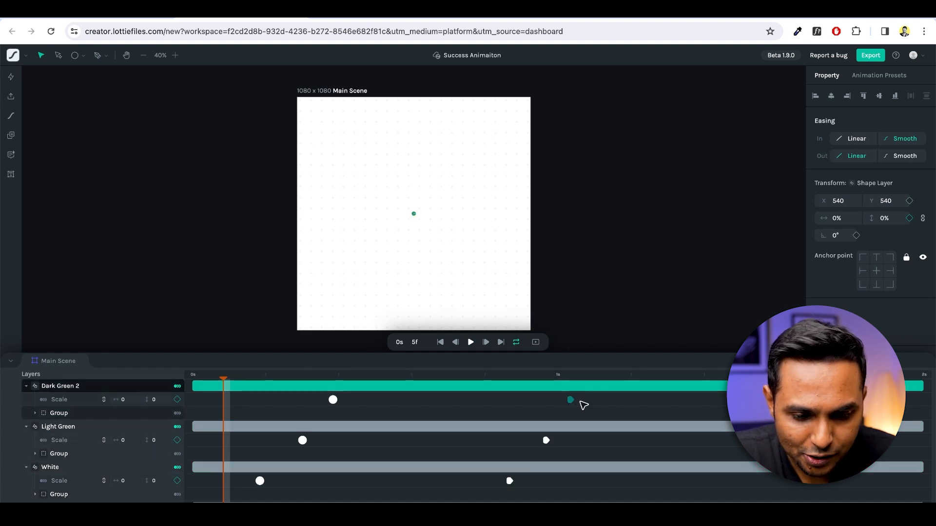
Step: Replay the animation and move White's start keyframe to about frame 9, Light Green's keyframes to 17 and 57, and Dark Green 2's end to 61
key(space)
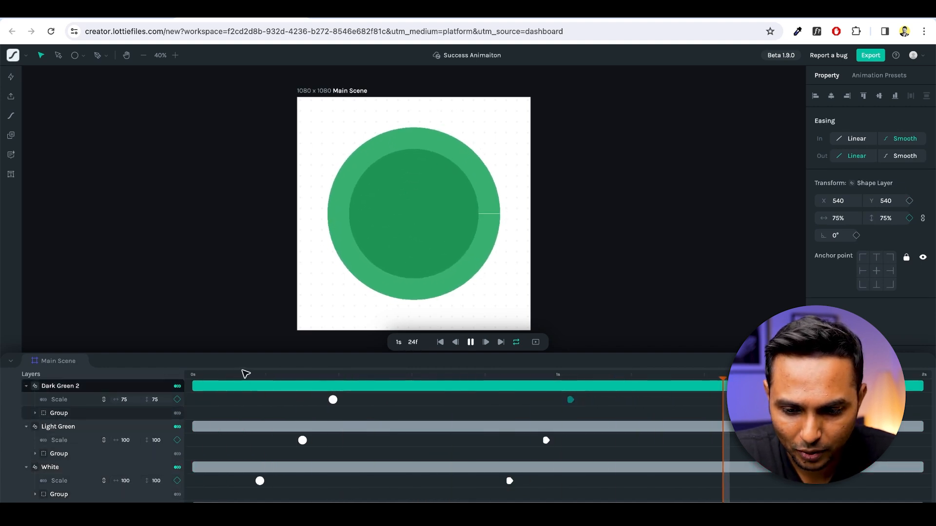
click(193, 376)
key(space)
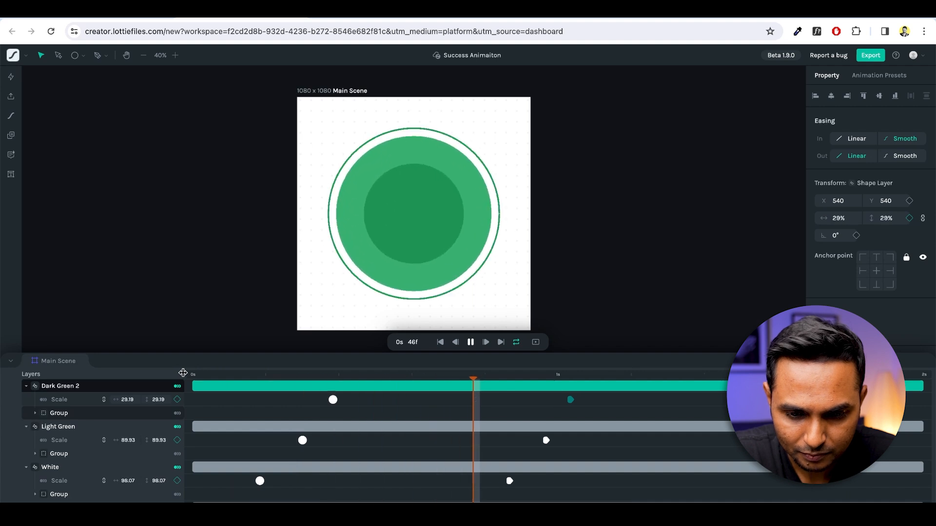
click(218, 377)
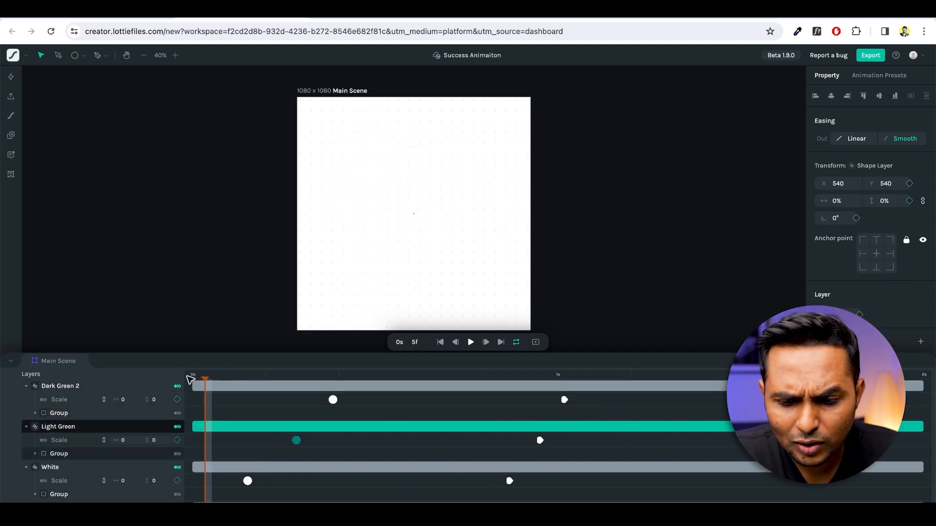
click(188, 378)
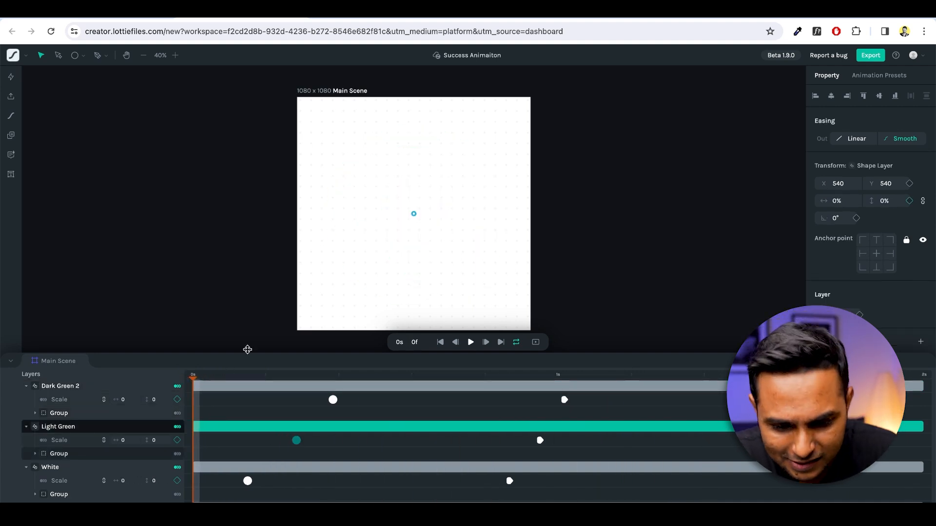
Step: Enlarge the timeline to show all four layers, play the animation and scrub through it to check the staggered circles
drag(571, 353, 571, 316)
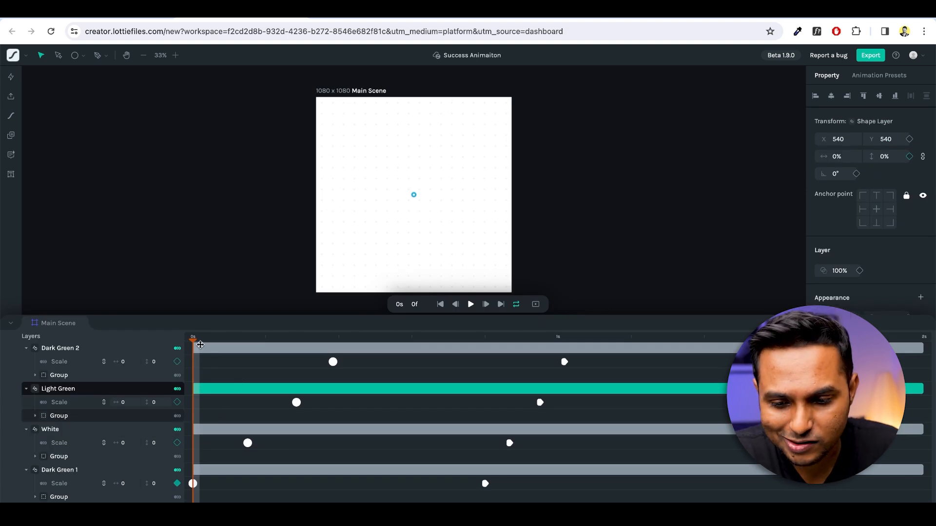
key(space)
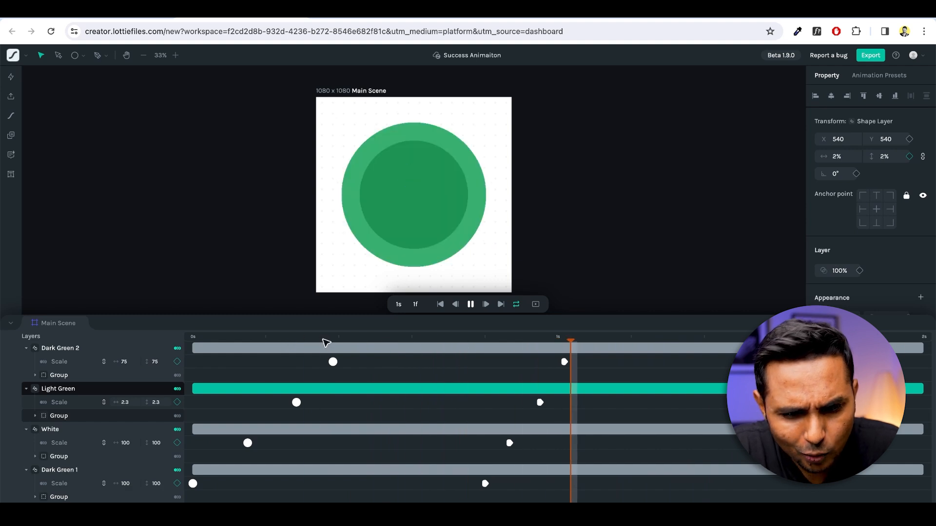
drag(324, 340, 252, 336)
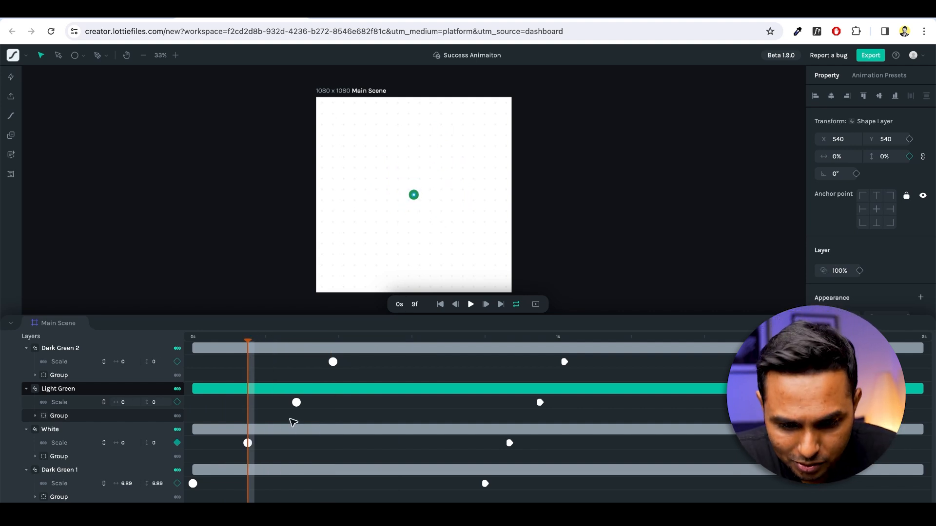
drag(262, 344, 319, 343)
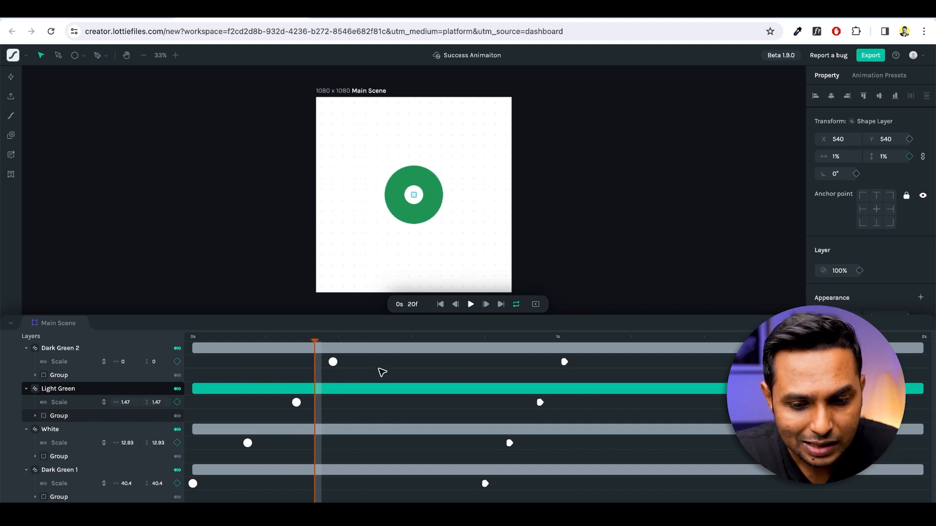
click(564, 362)
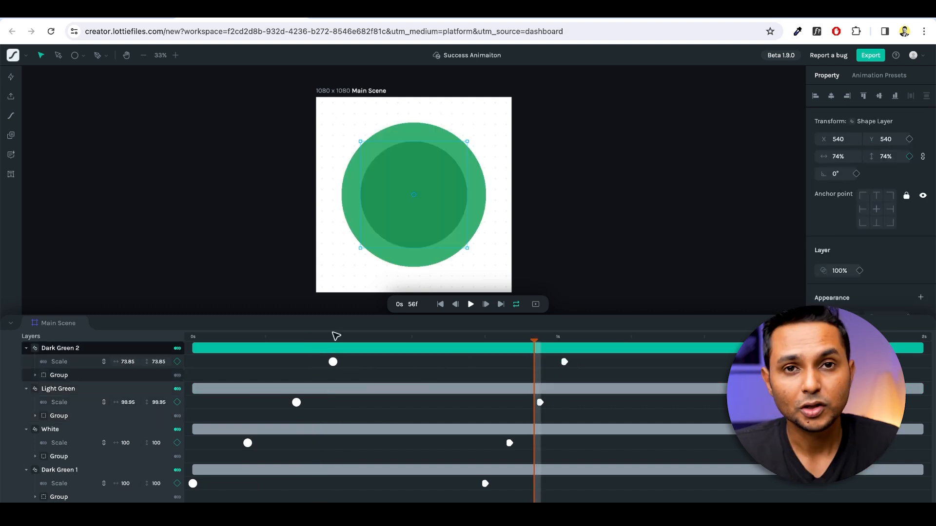
click(330, 343)
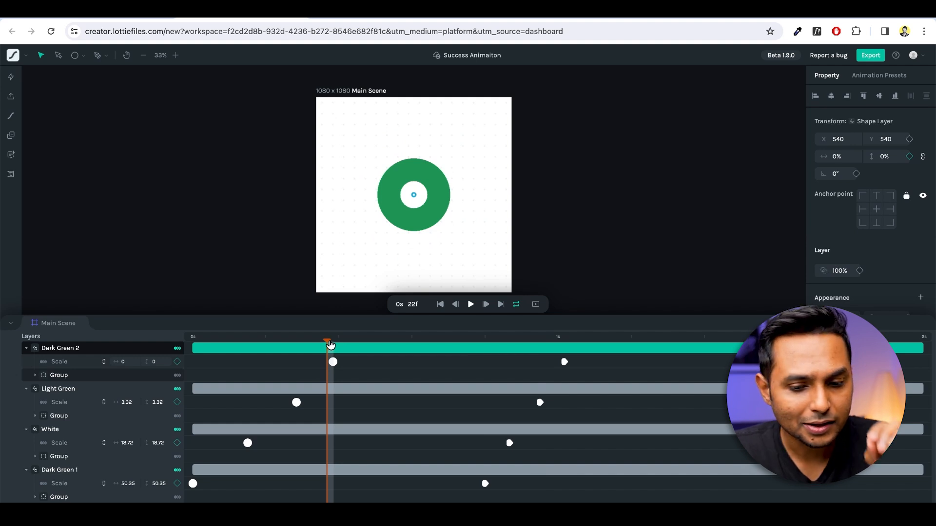
Step: Scrub the timeline between Dark Green 2's start and end scale keyframes to examine how the circle grows
click(333, 362)
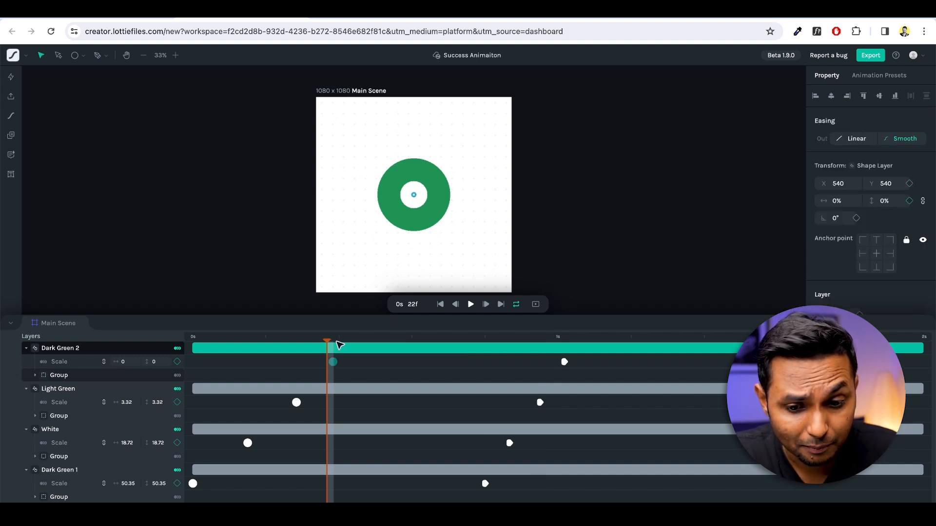
click(339, 344)
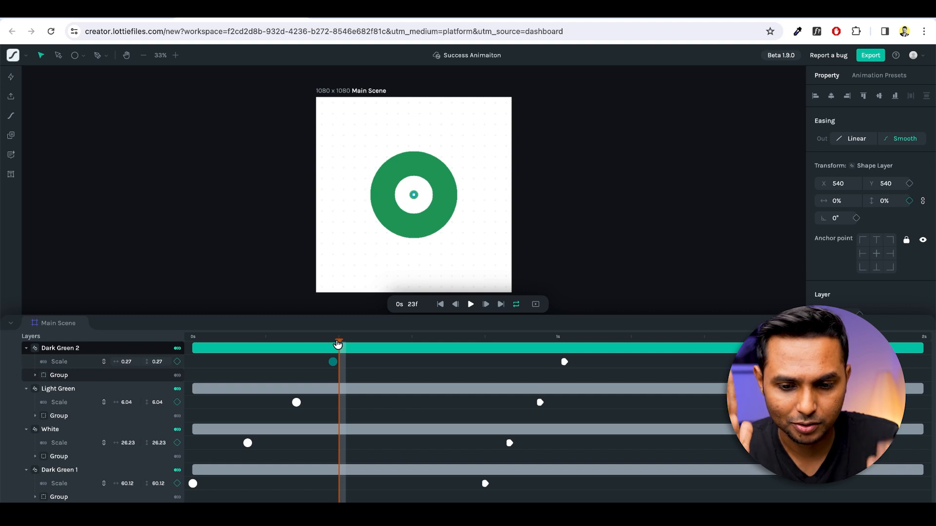
click(335, 346)
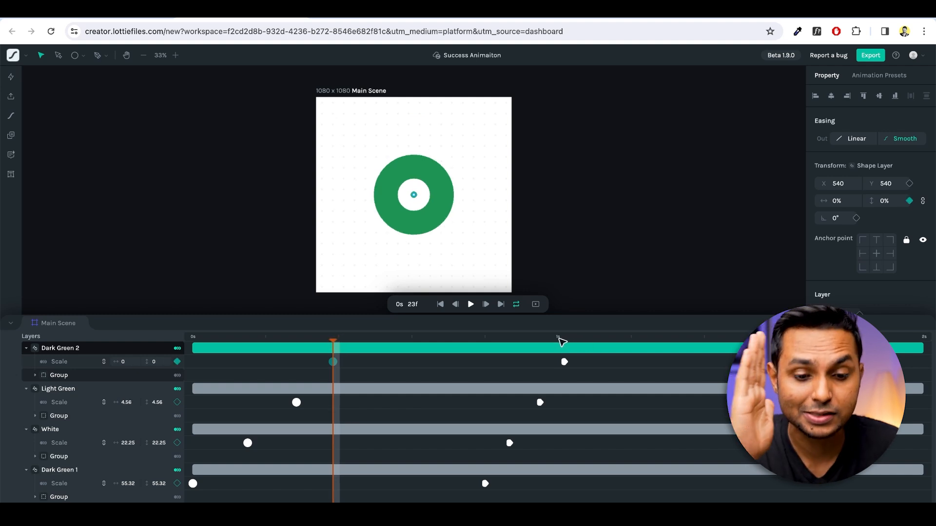
click(560, 339)
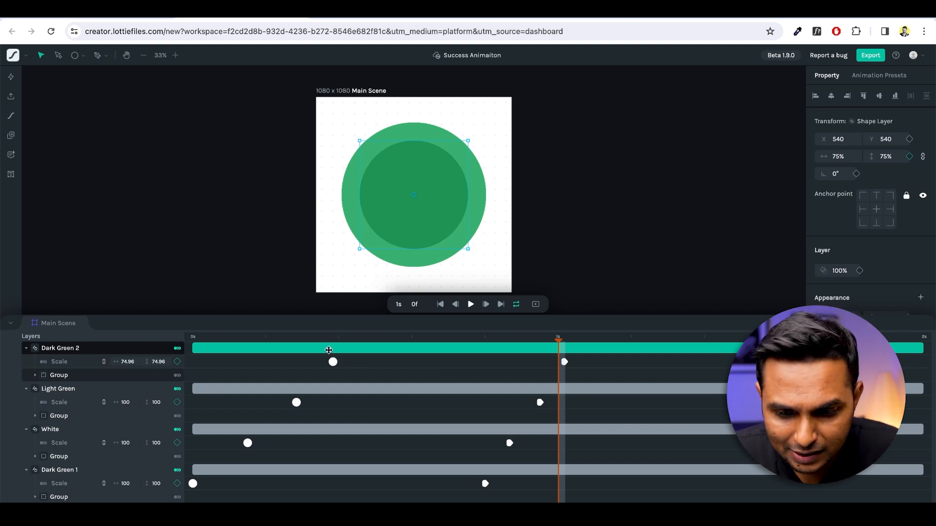
drag(331, 340, 457, 361)
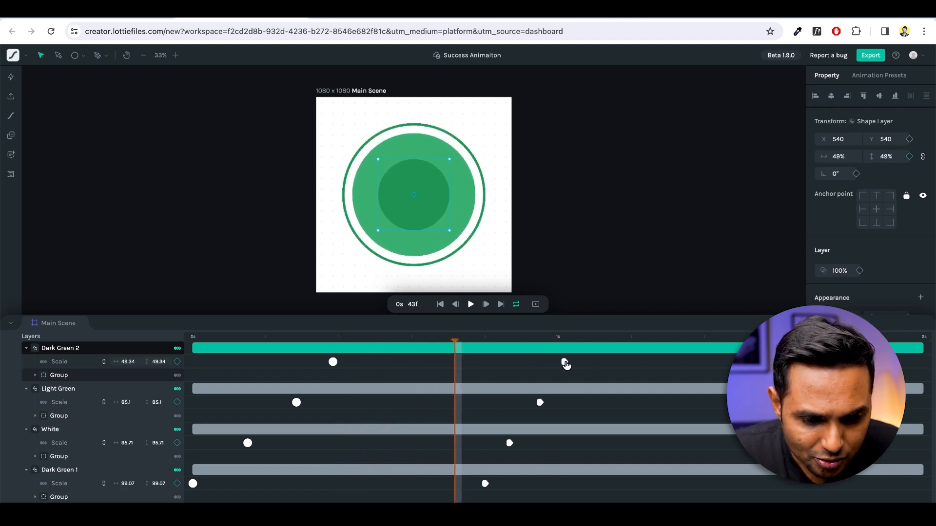
Step: Try Dark Green 2's end scale keyframe at frame 43, replay the animation, and restore the keyframe's timing
drag(566, 364, 457, 368)
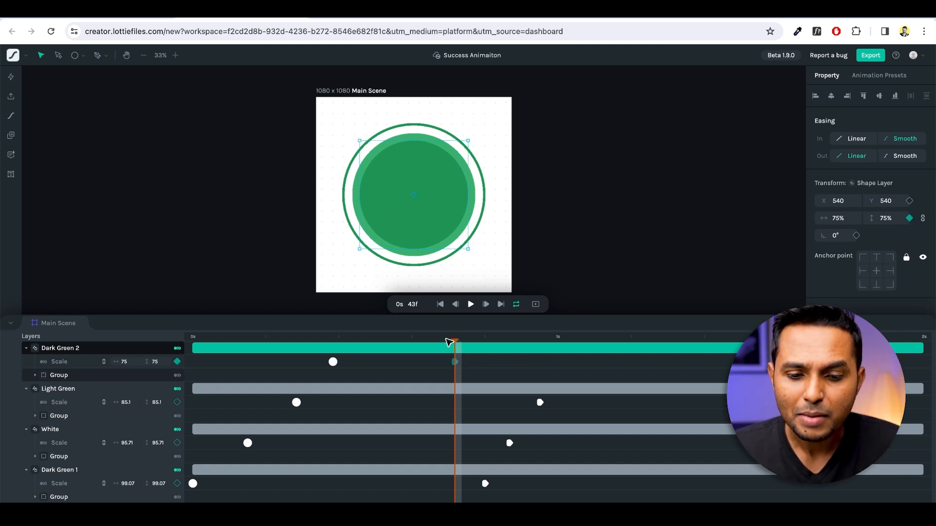
drag(450, 342, 237, 338)
key(space)
key(space)
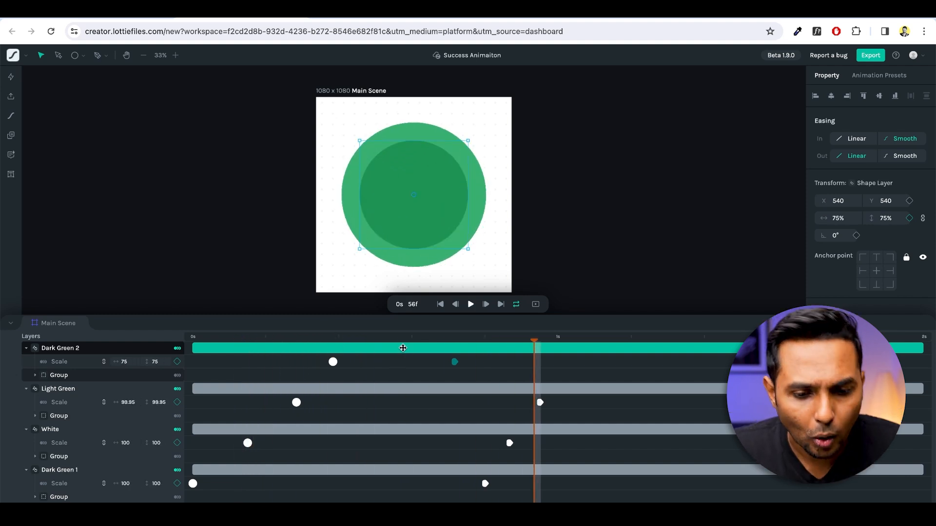
drag(456, 365, 112, 366)
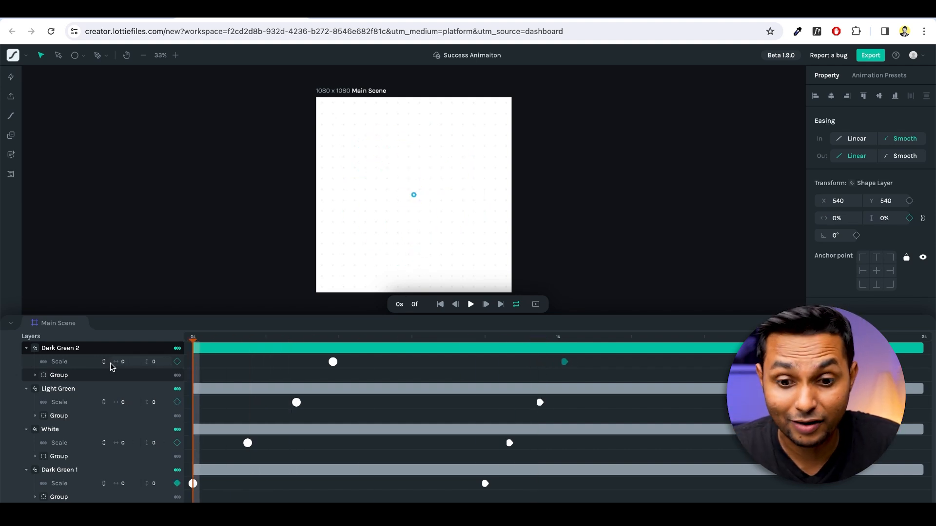
Step: Replay the animation and shift both White scale keyframes earlier to about frames 7 and 50
key(space)
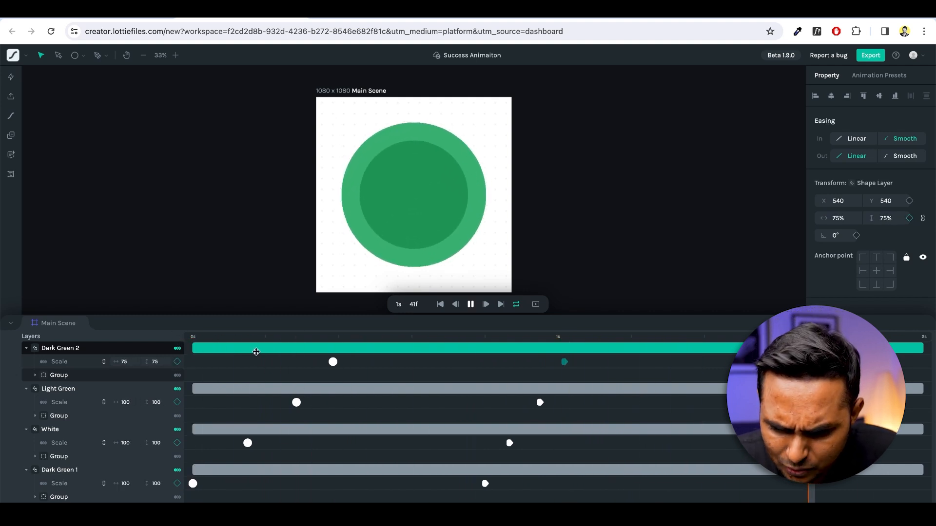
drag(251, 342, 433, 353)
click(291, 429)
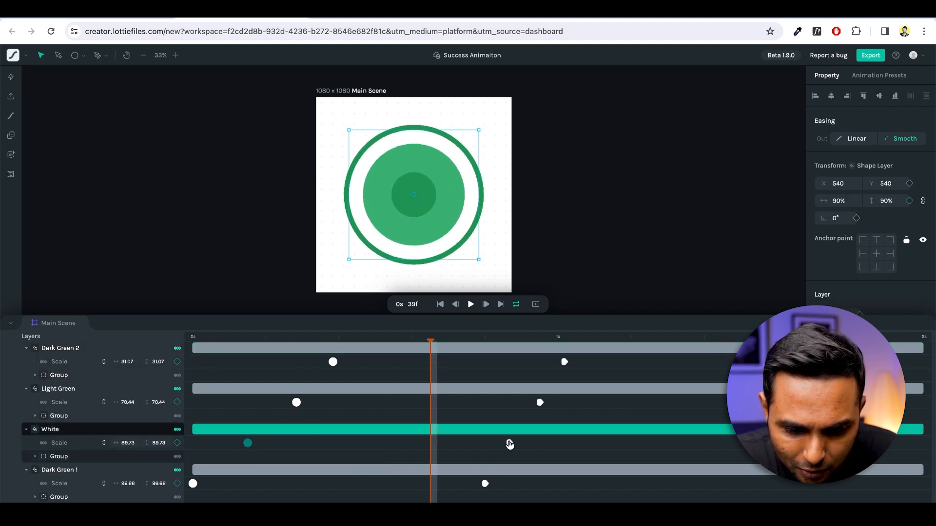
shift+click(510, 443)
drag(509, 444, 497, 447)
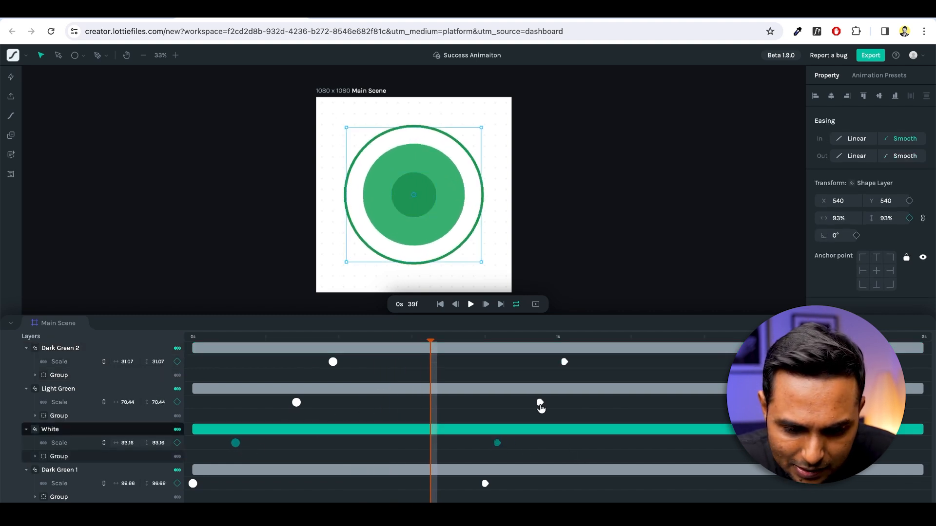
Step: Shift both Light Green scale keyframes earlier to about frames 14 and 54, and both Dark Green 2 keyframes to about 20 and 58
shift+click(540, 403)
shift+click(296, 403)
drag(295, 403, 278, 405)
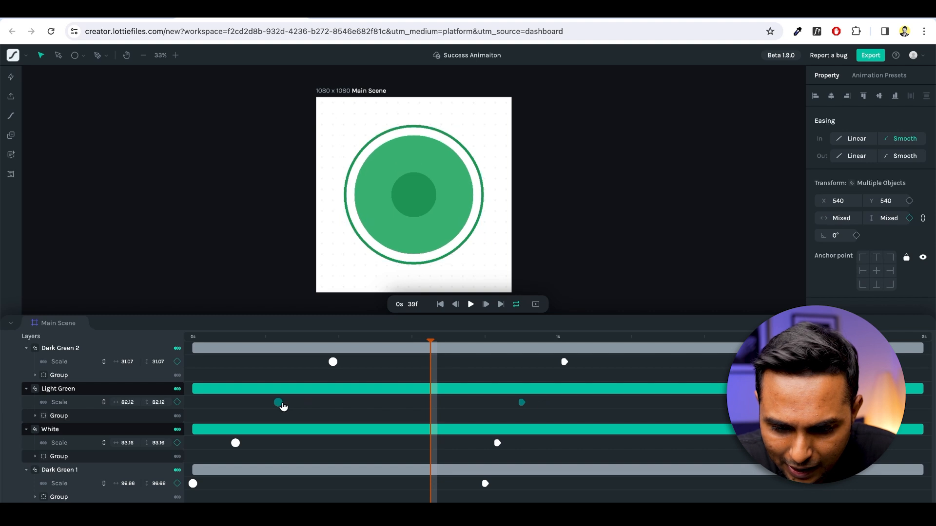
shift+click(563, 363)
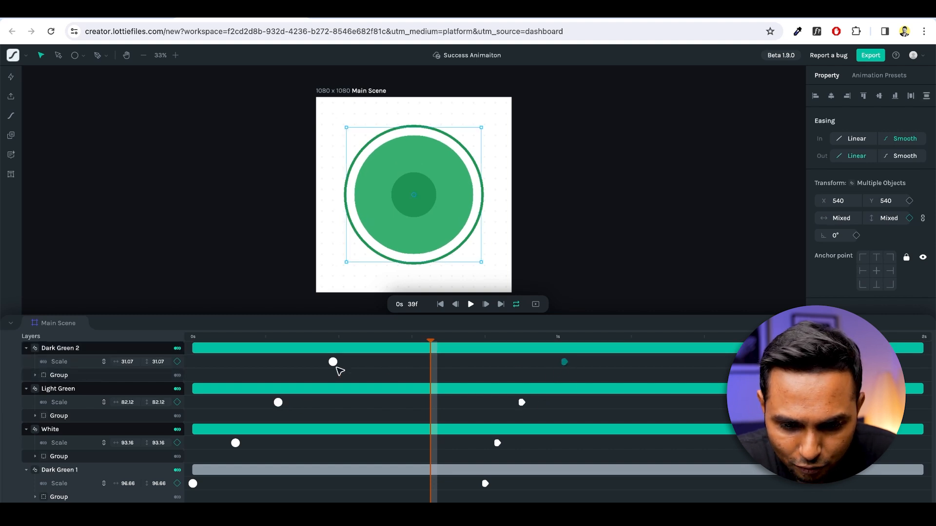
shift+click(333, 362)
drag(333, 362, 317, 365)
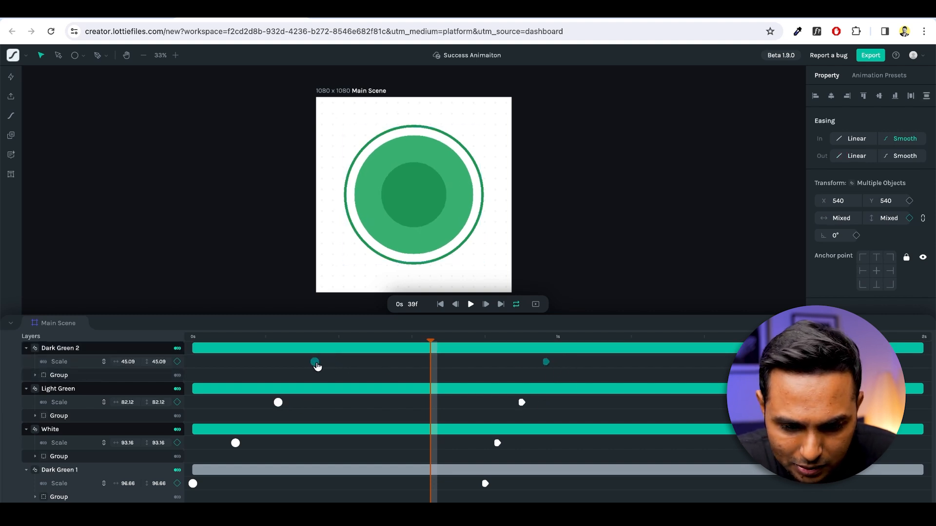
Step: Play the animation from the start and scrub to frame 58 to check the tightened circle timing
drag(355, 335, 180, 341)
key(space)
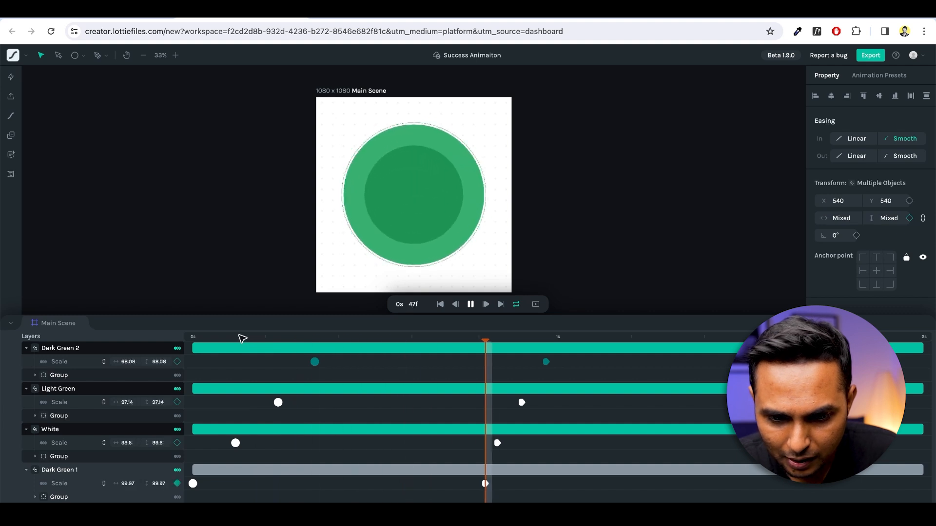
drag(236, 340, 184, 337)
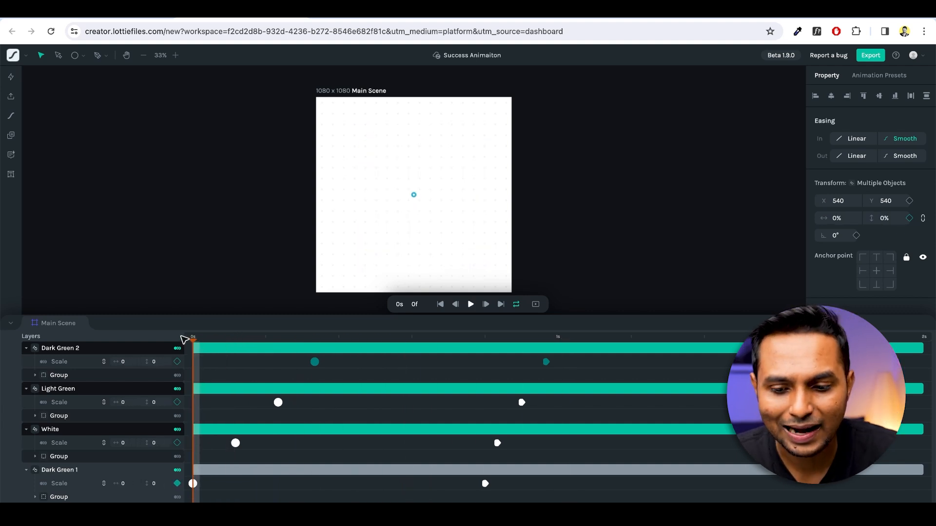
drag(203, 343, 546, 361)
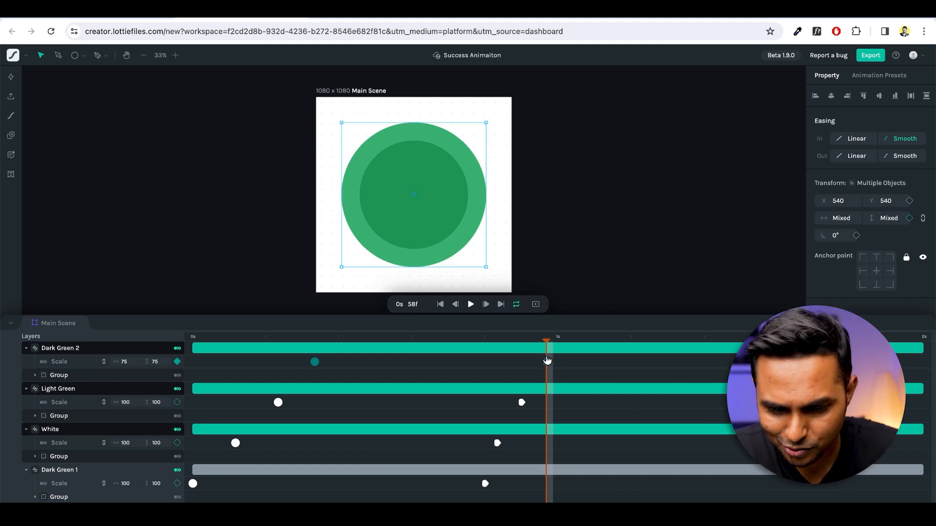
Step: Draw an open three-point check mark inside the inner dark green circle with the Pen tool, positioned at about X 547, Y 603
click(628, 206)
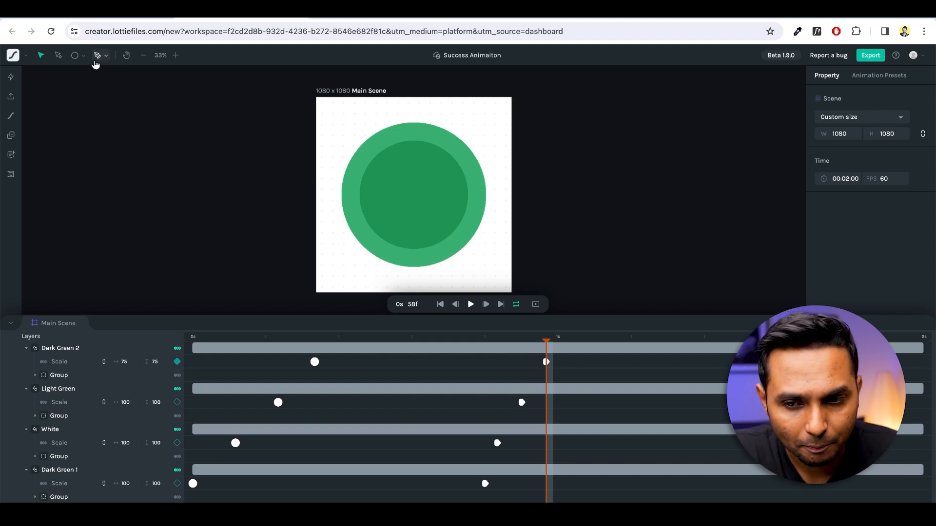
click(98, 57)
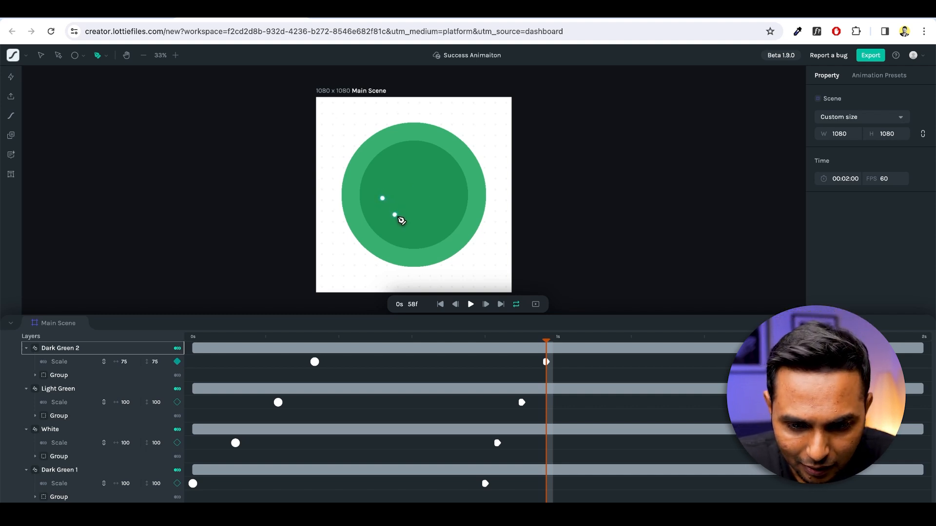
click(401, 223)
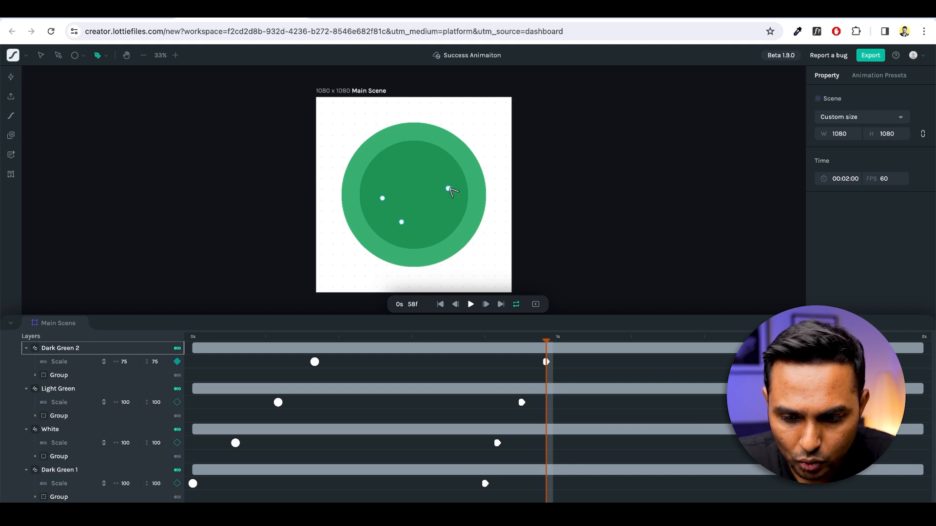
click(449, 189)
key(Escape)
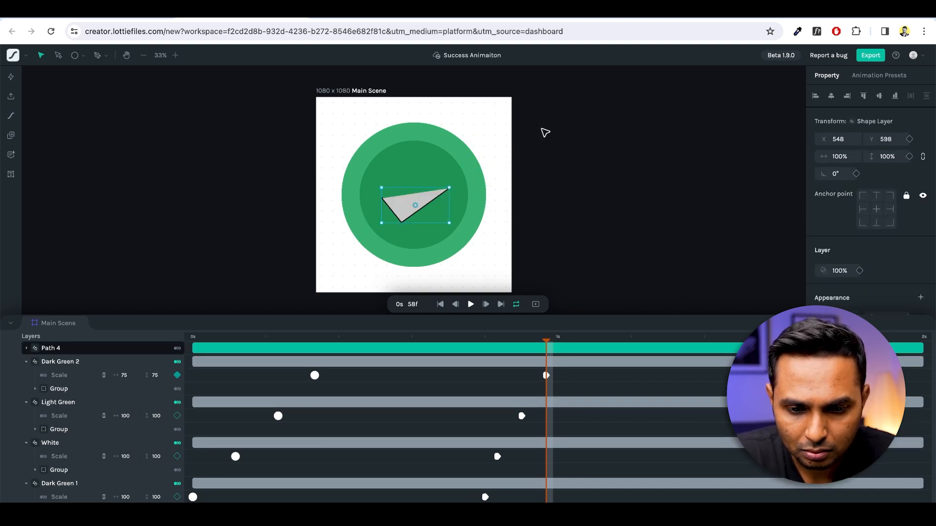
drag(428, 199, 427, 201)
Step: Rename the new check mark path layer as Tick
scroll(420, 205, up, 5)
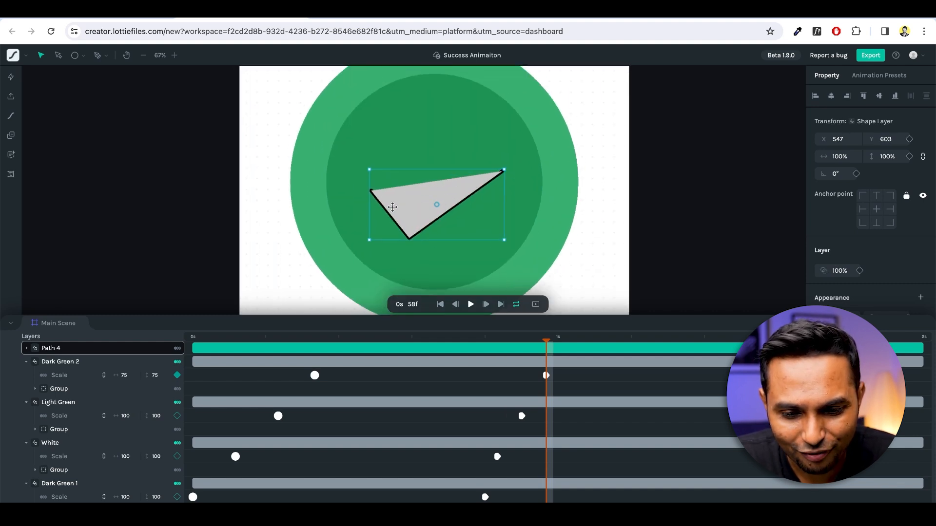
scroll(415, 211, down, 2)
scroll(415, 211, up, 3)
double_click(382, 194)
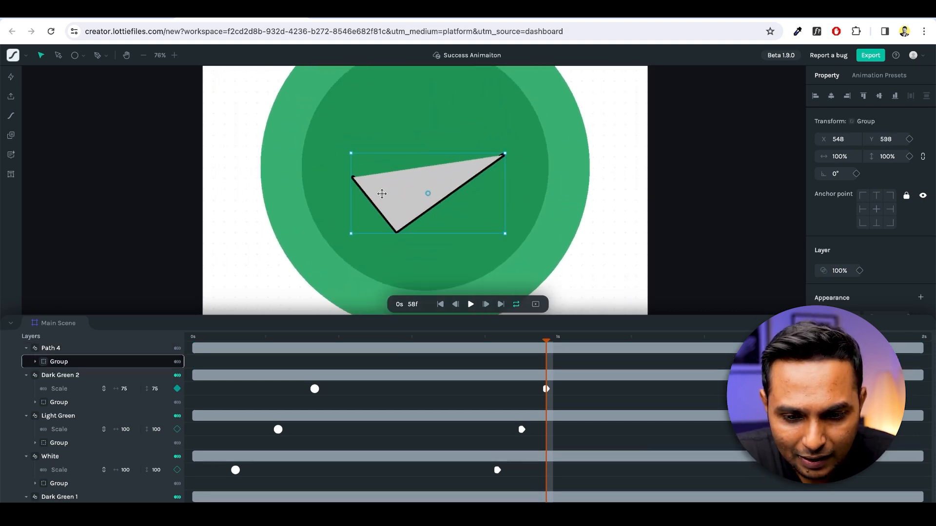
click(26, 348)
double_click(53, 349)
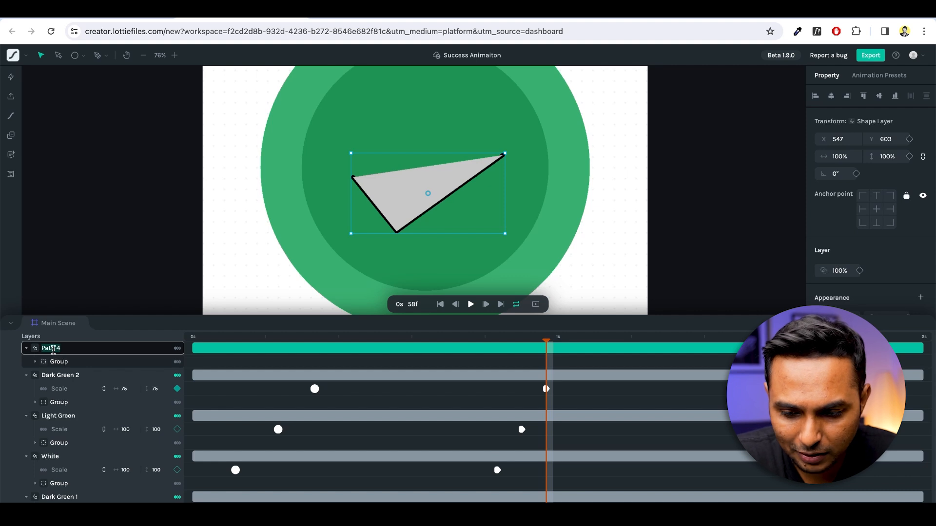
text(Tick)
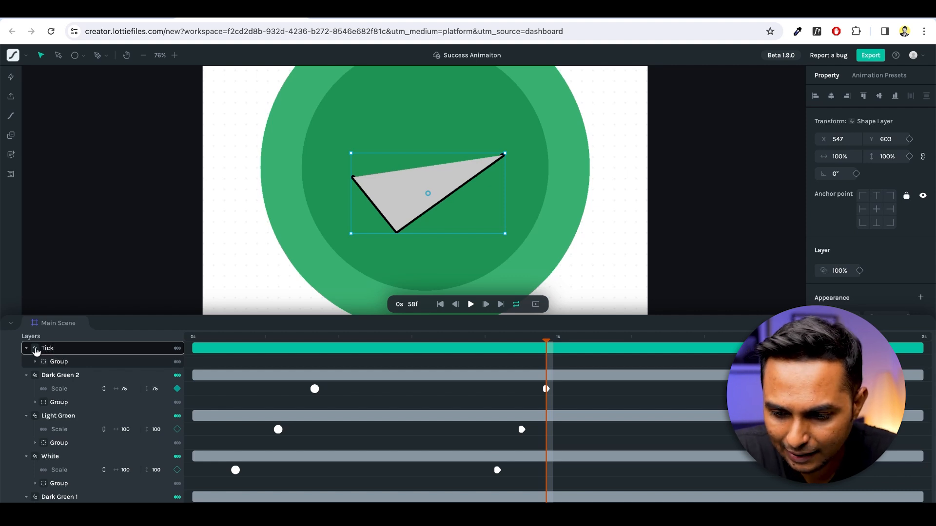
key(Return)
Step: Expand the Tick layer's group and set its fill opacity to 0%
click(35, 362)
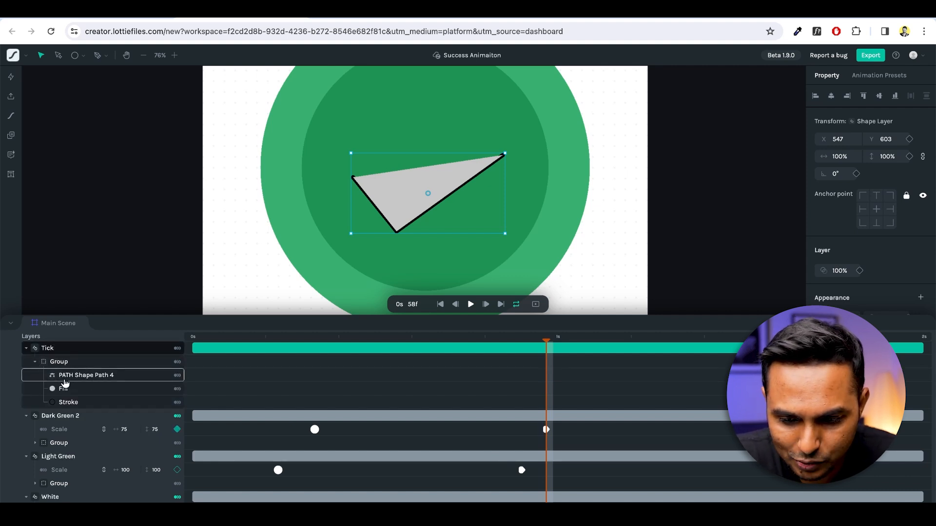
click(65, 379)
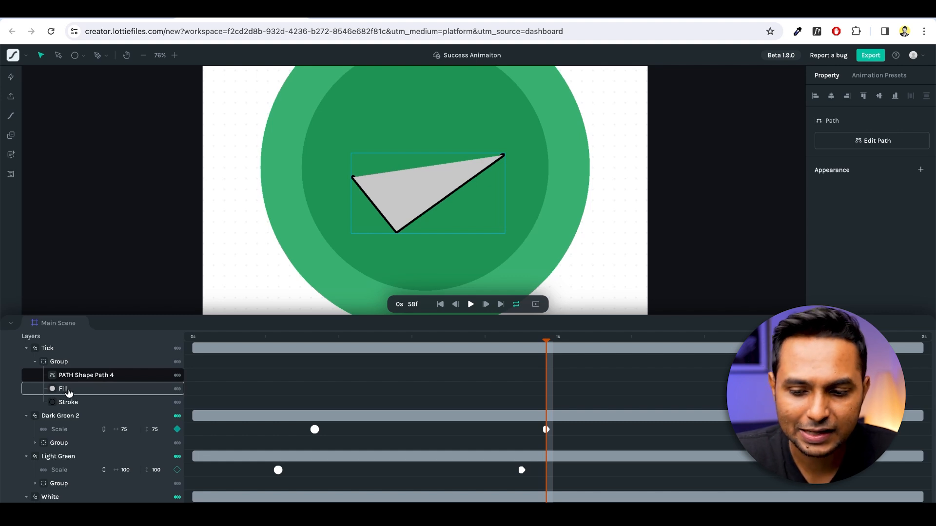
click(69, 392)
click(69, 402)
click(61, 393)
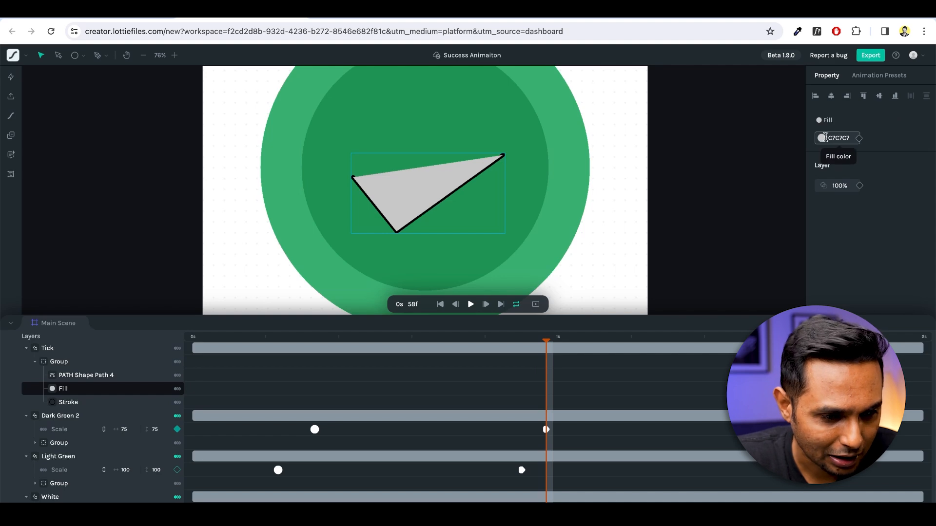
click(841, 186)
text(0)
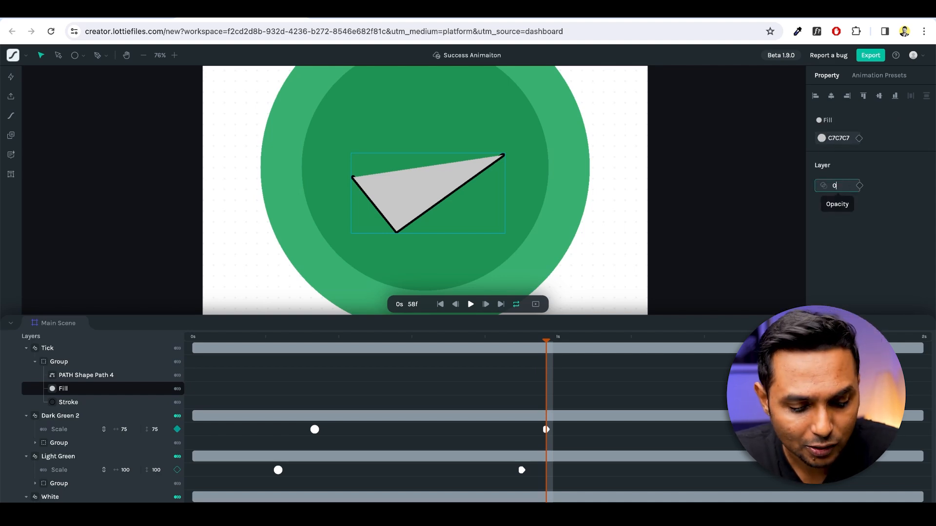
key(Return)
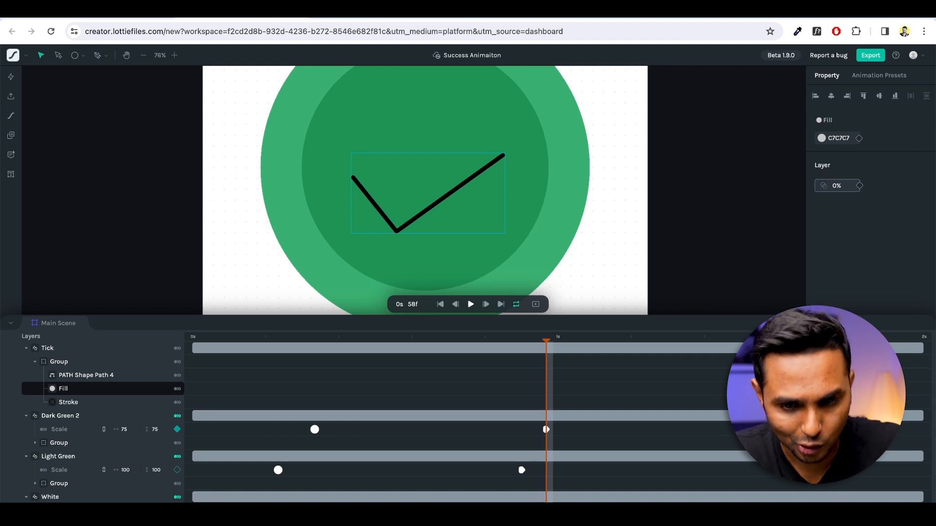
Step: Edit the Tick path by moving the long arm's end point slightly up and inward
scroll(523, 143, down, 4)
scroll(477, 177, up, 4)
scroll(476, 176, down, 4)
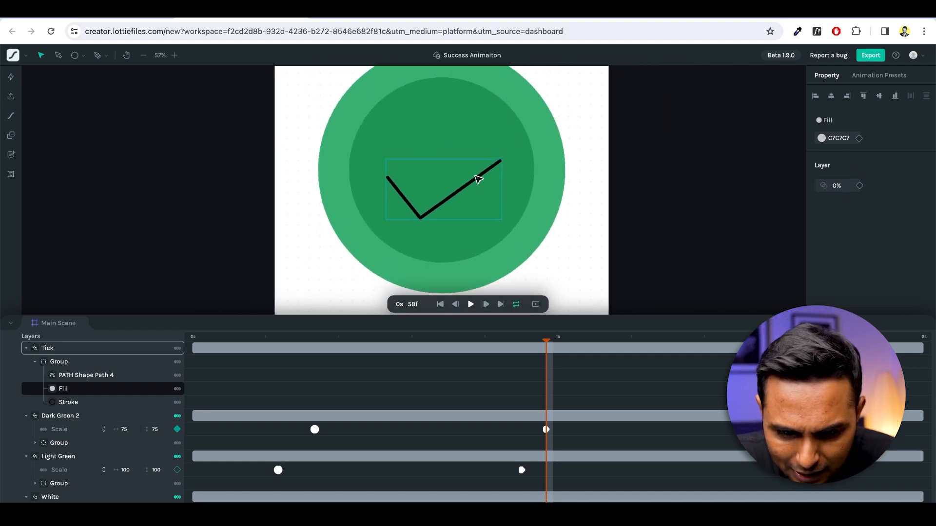
scroll(467, 187, up, 3)
scroll(455, 199, down, 3)
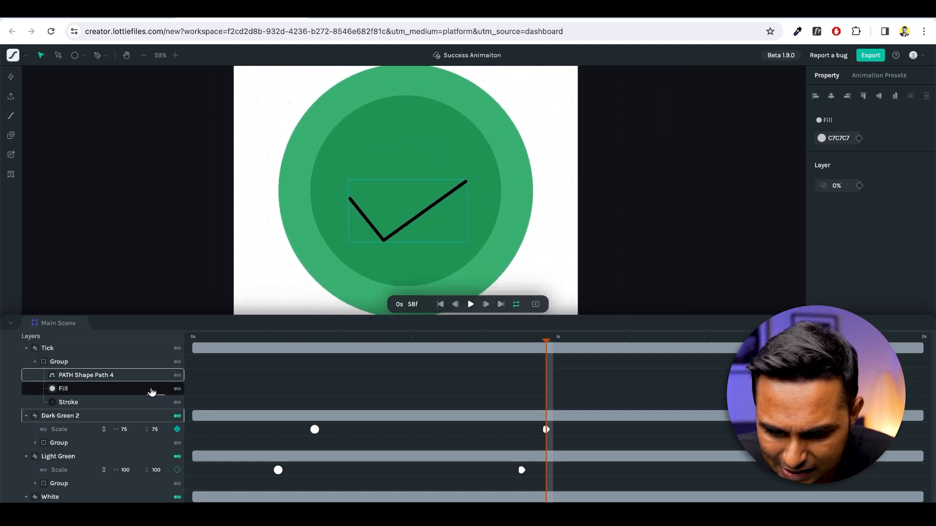
click(85, 375)
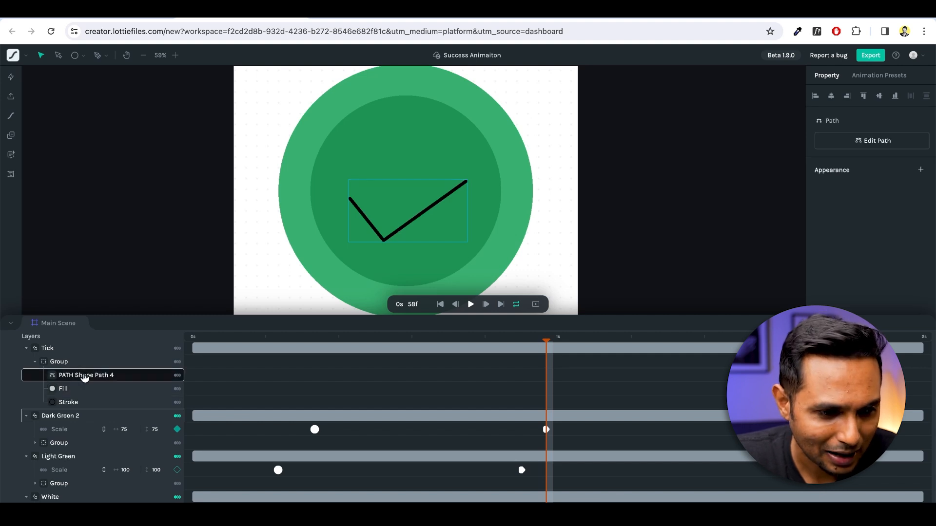
click(877, 141)
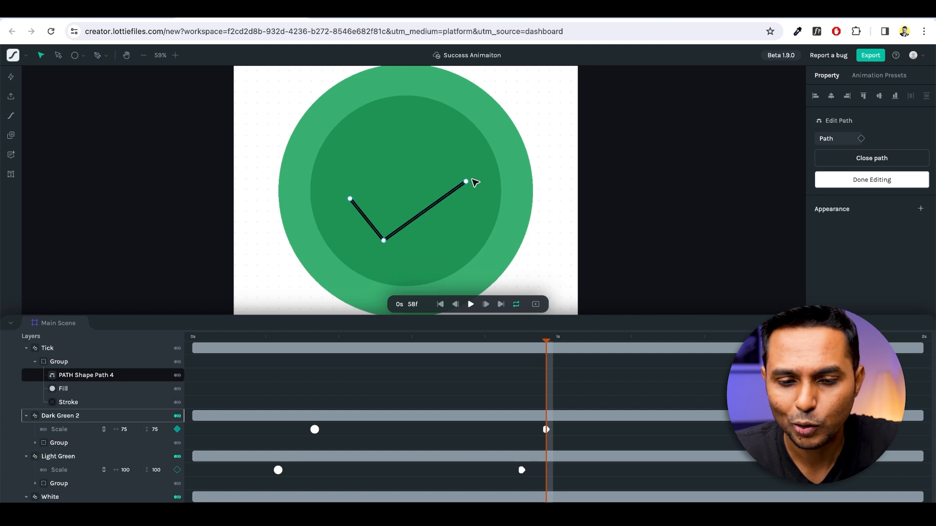
drag(466, 182, 463, 176)
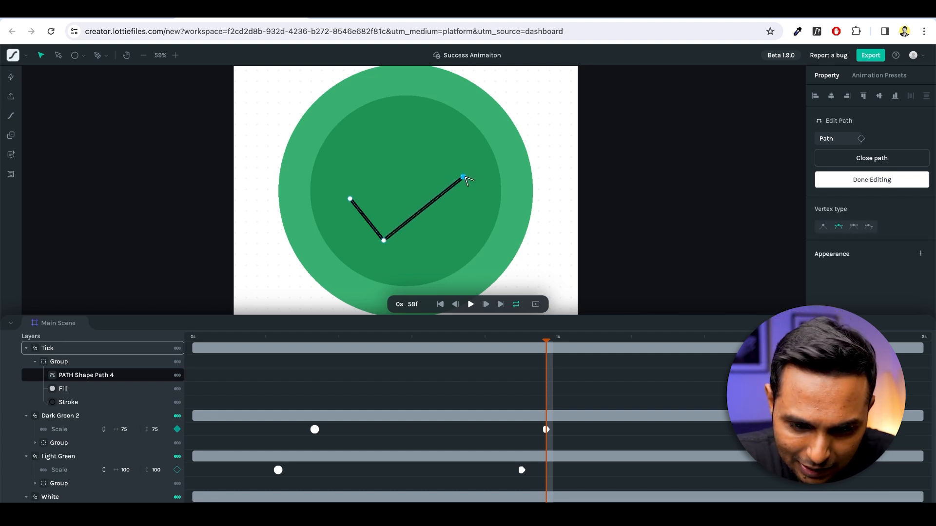
click(350, 199)
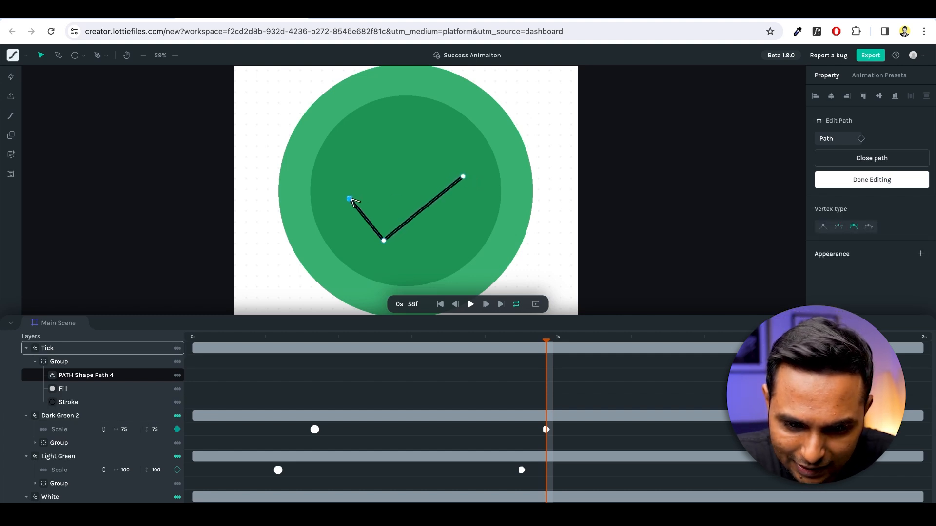
click(464, 176)
Step: Move the tick shape up inside the inner dark green circle to about X 548, Y 575
click(601, 136)
drag(416, 215, 419, 208)
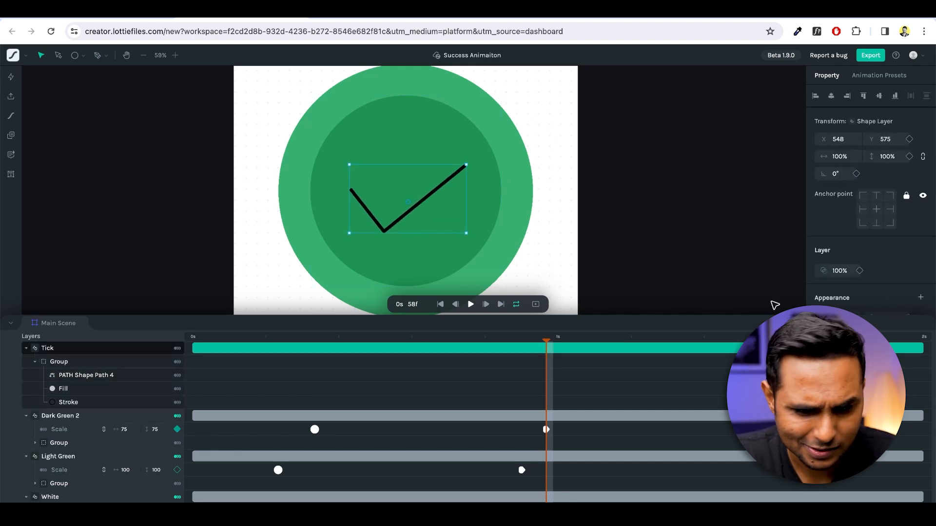
click(647, 147)
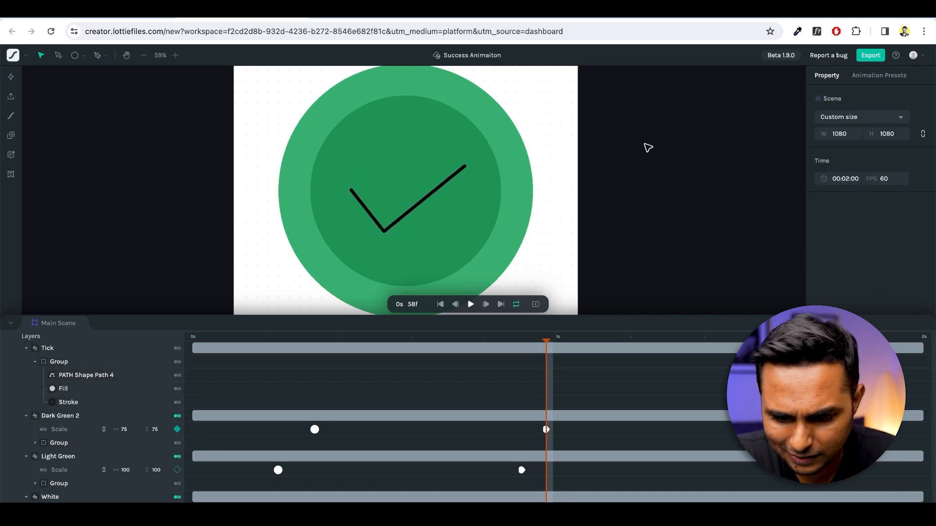
Step: Set the Tick layer's stroke width to 64
click(72, 407)
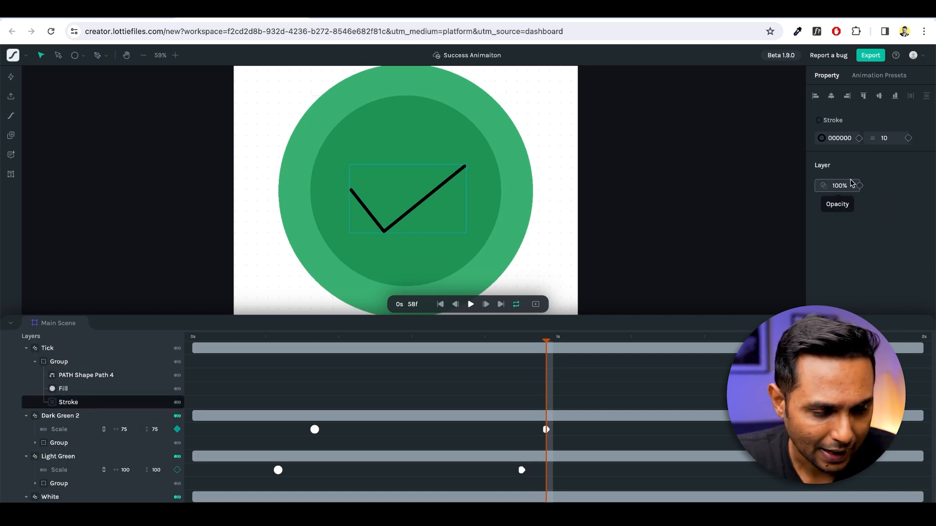
click(891, 139)
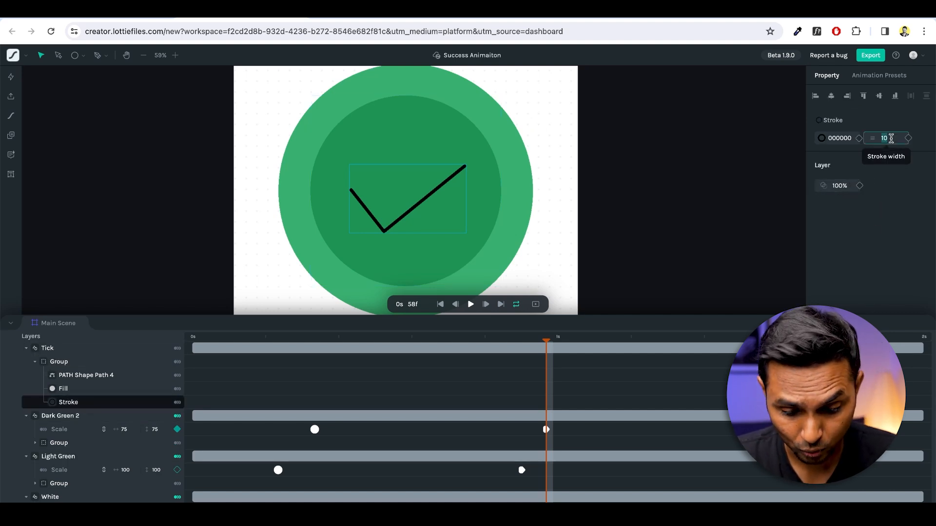
text(6)
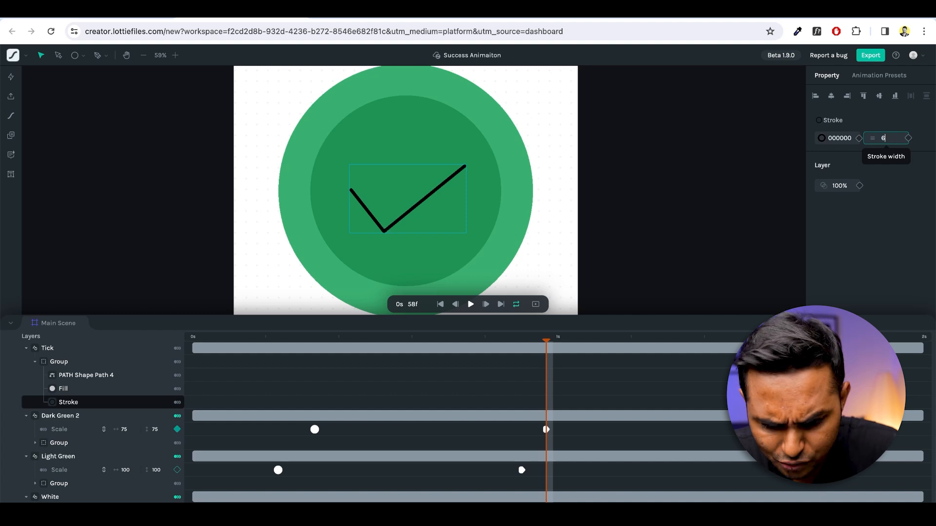
text(4)
key(Return)
scroll(518, 205, down, 3)
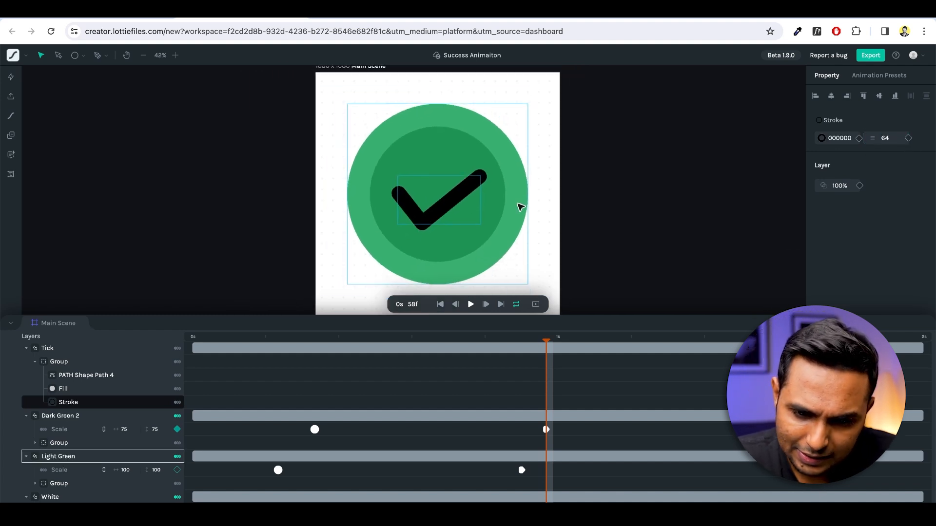
scroll(518, 204, up, 2)
Step: Change the tick's stroke color to white
click(822, 139)
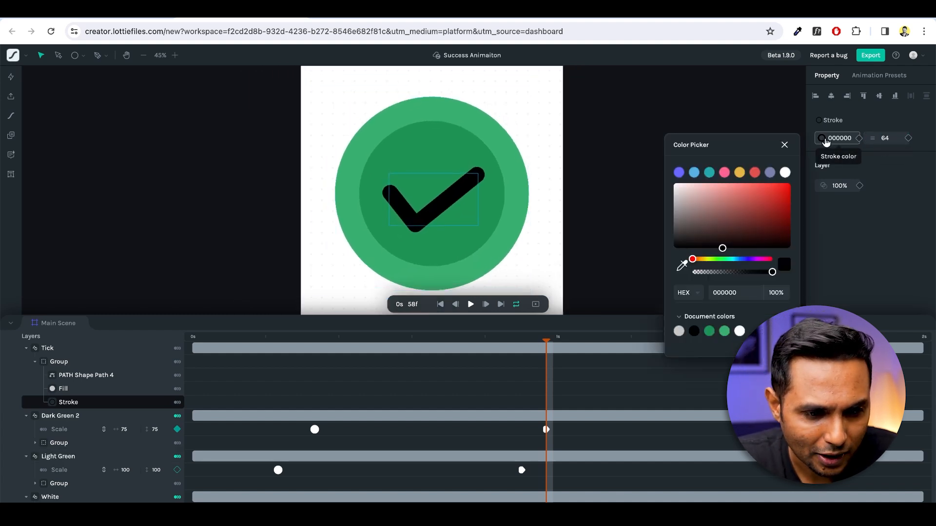
drag(722, 217, 674, 184)
click(687, 92)
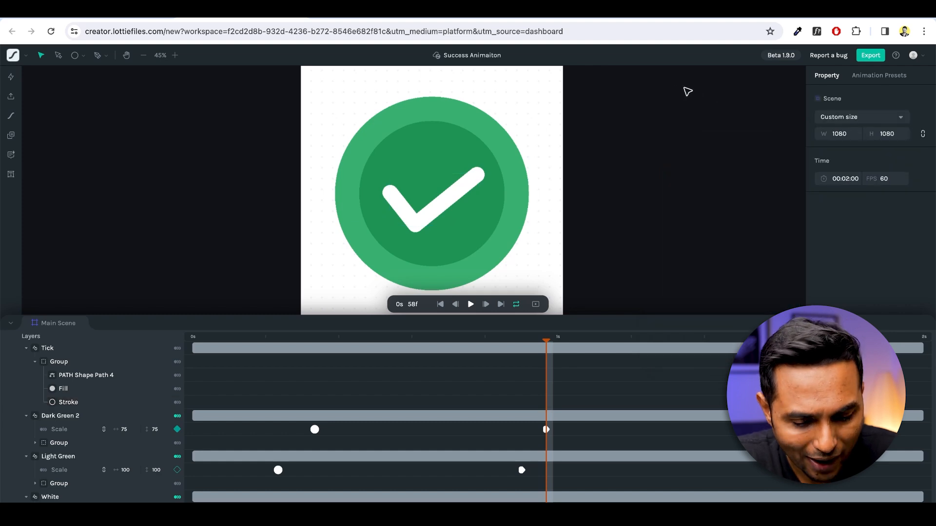
Step: Scrub between frames 33 and 47 to check how the tick sits over the growing circles
scroll(595, 236, down, 2)
drag(546, 340, 396, 343)
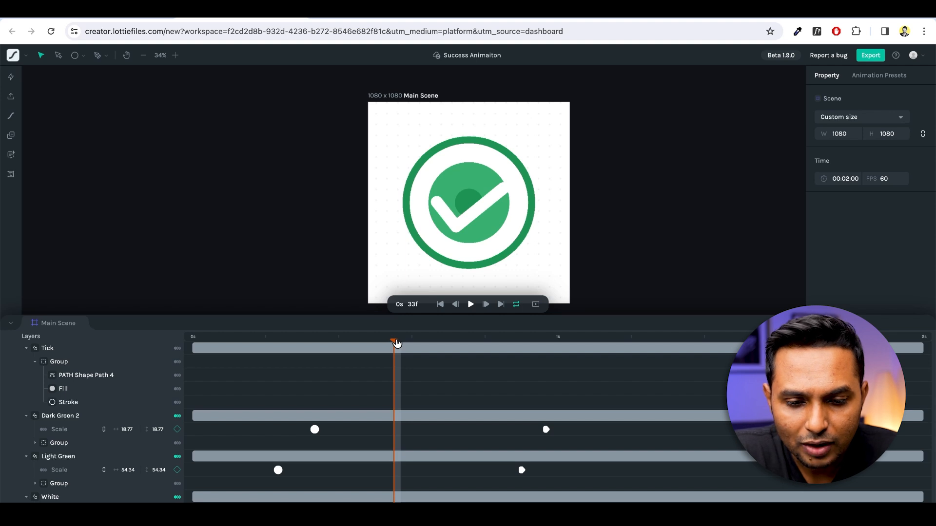
drag(396, 343, 488, 351)
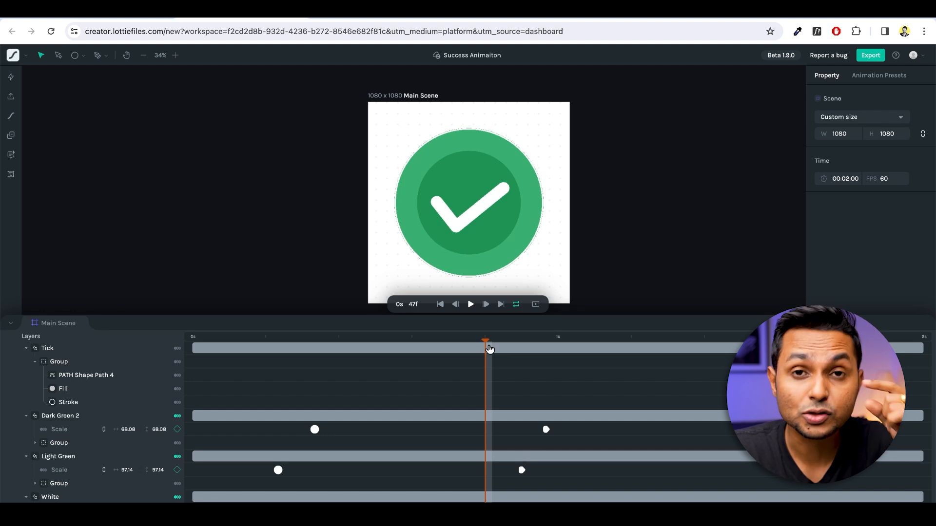
click(471, 195)
click(469, 193)
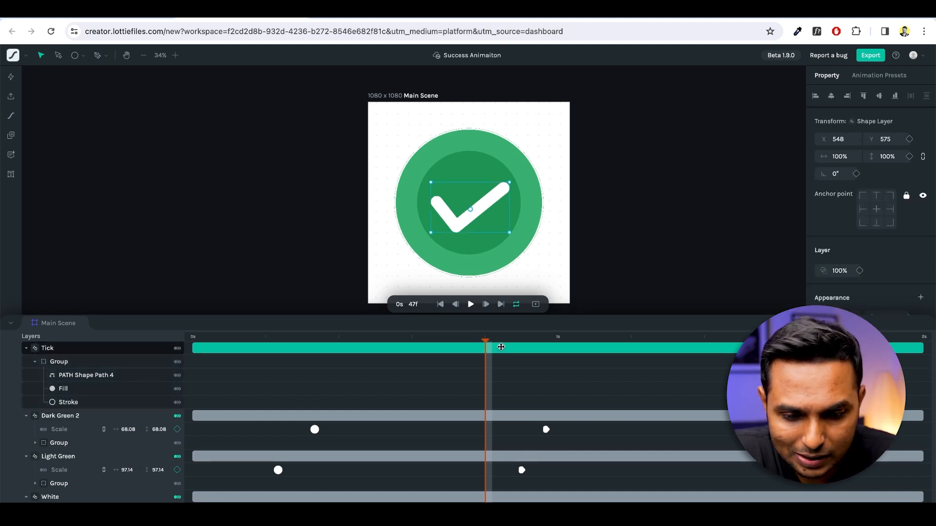
Step: Turn on scale animation for the Tick layer at frame 30 and add a second scale keyframe at frame 41
click(378, 336)
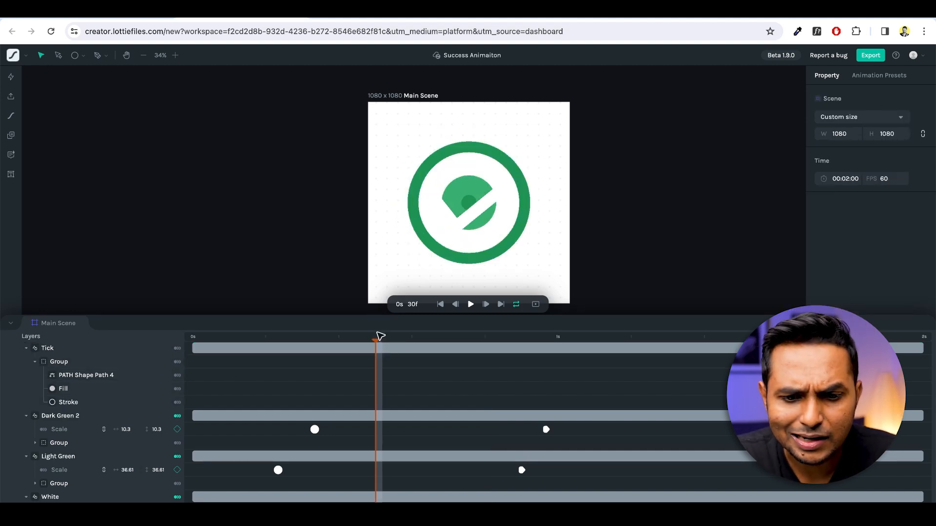
click(465, 208)
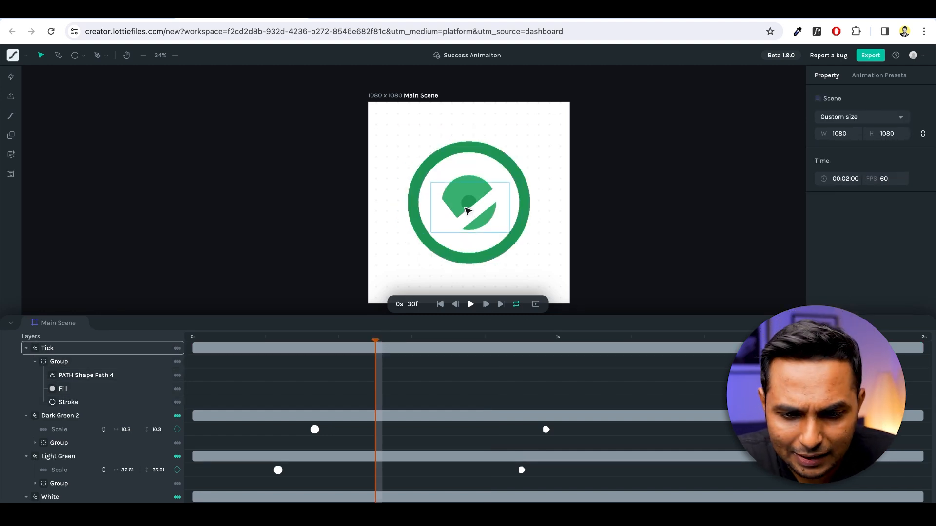
click(176, 349)
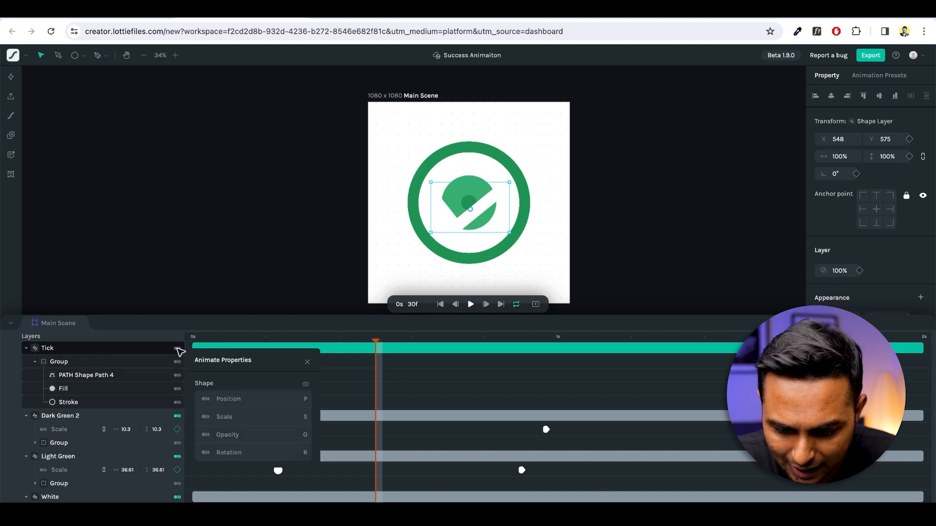
click(221, 417)
click(393, 372)
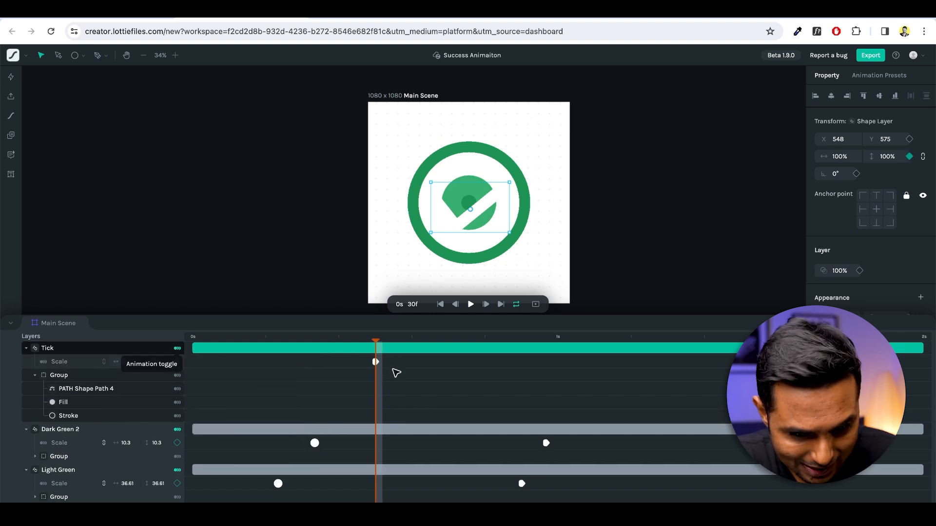
drag(376, 340, 444, 341)
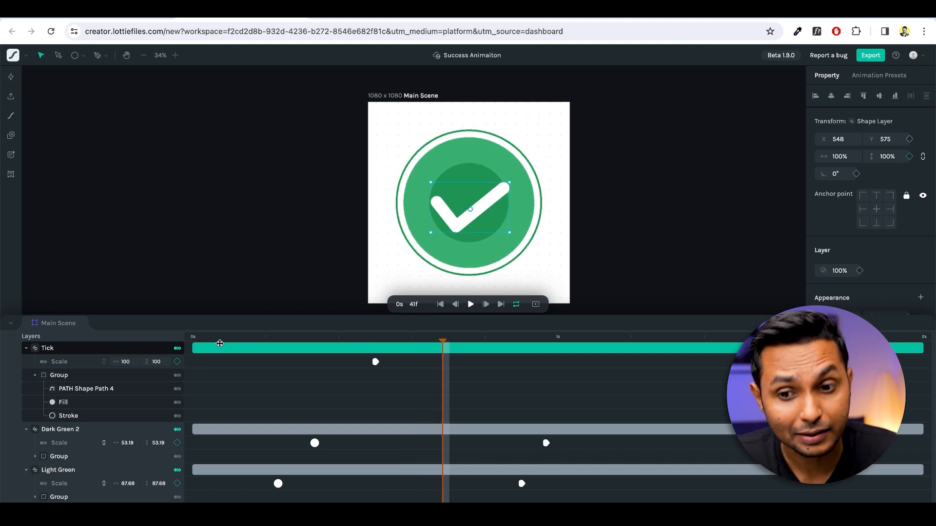
click(177, 362)
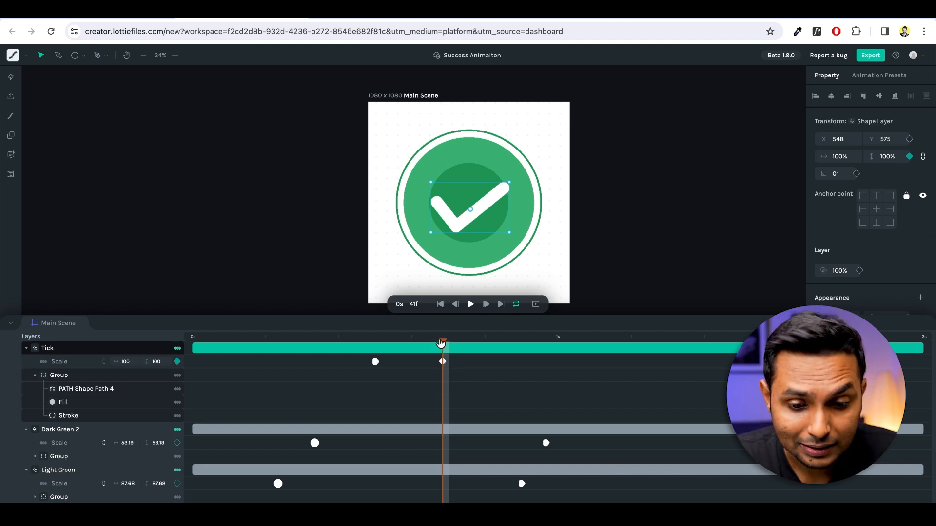
Step: Set the Tick layer's scale to 20% in both directions at the frame 30 keyframe
drag(445, 341, 375, 341)
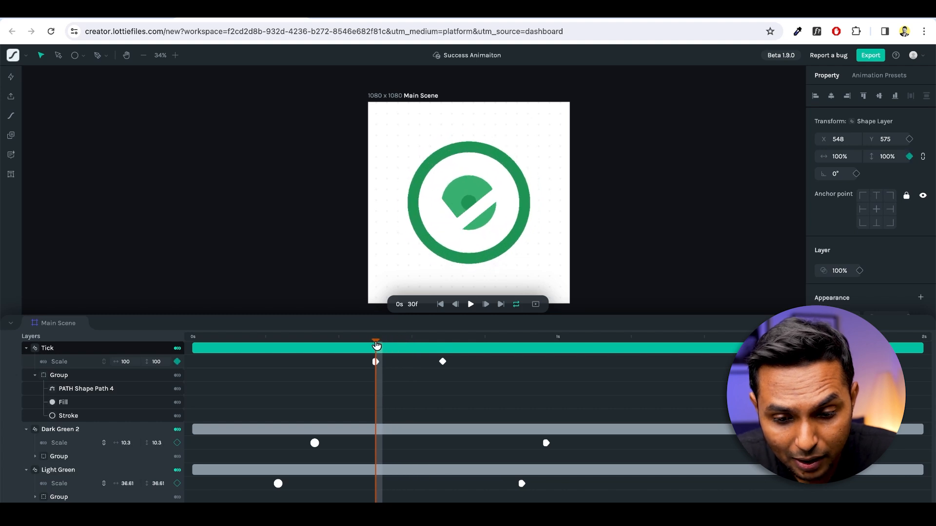
click(375, 361)
click(375, 363)
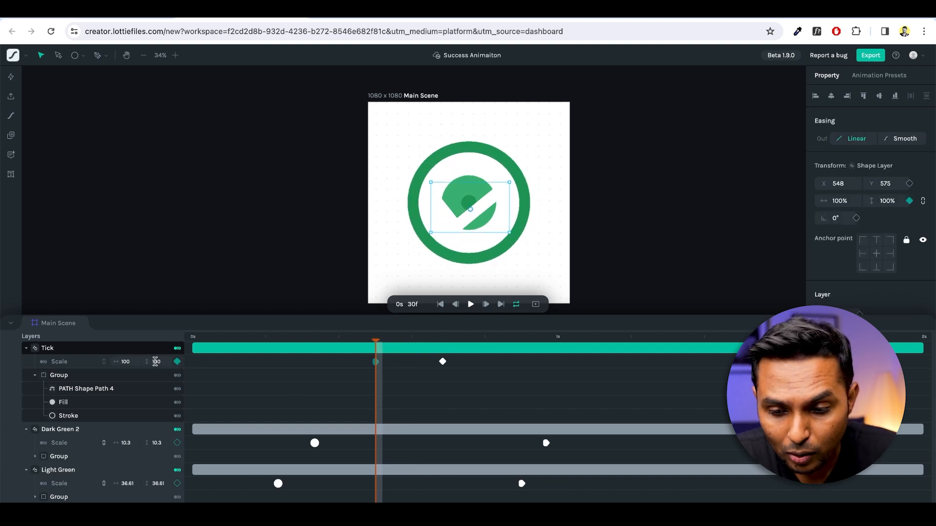
click(155, 362)
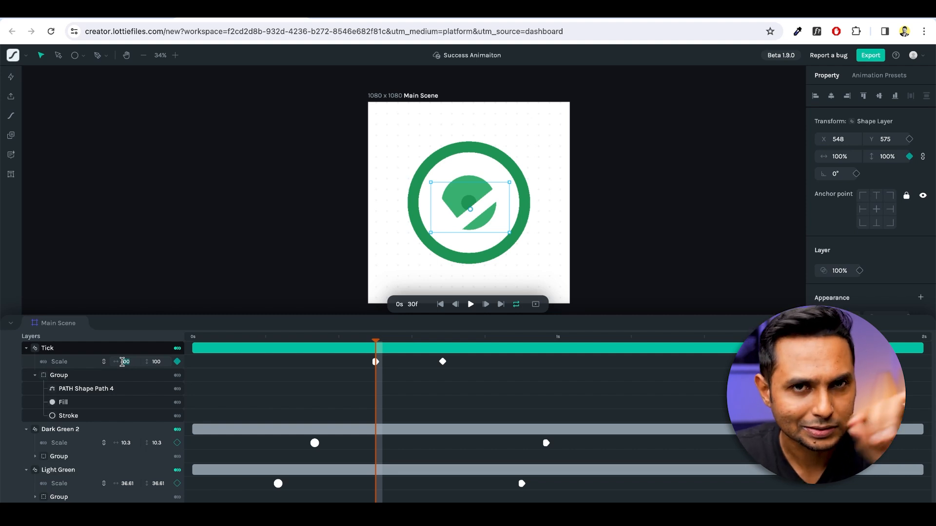
text(0)
key(Return)
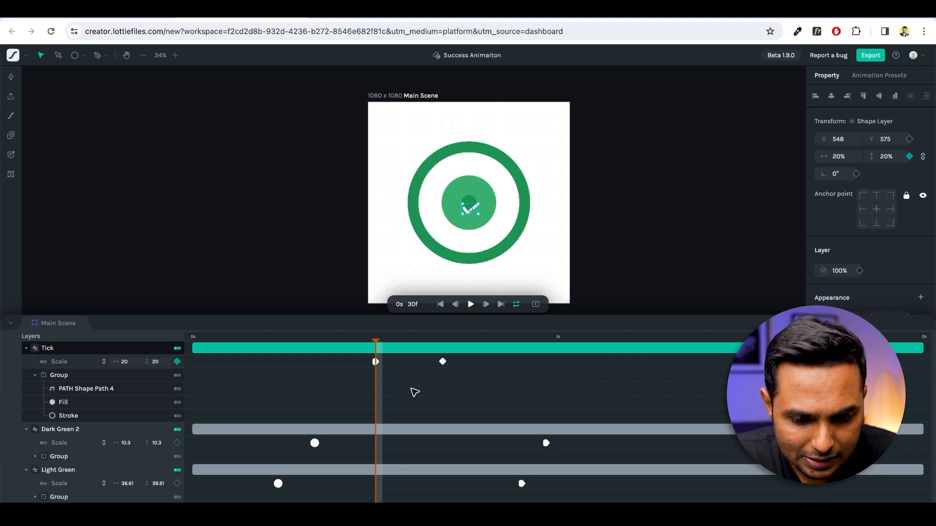
Step: Scrub and play the tick's scale-up to check it, and undo the accidental move of the Dark Green 2 circle
drag(378, 340, 374, 318)
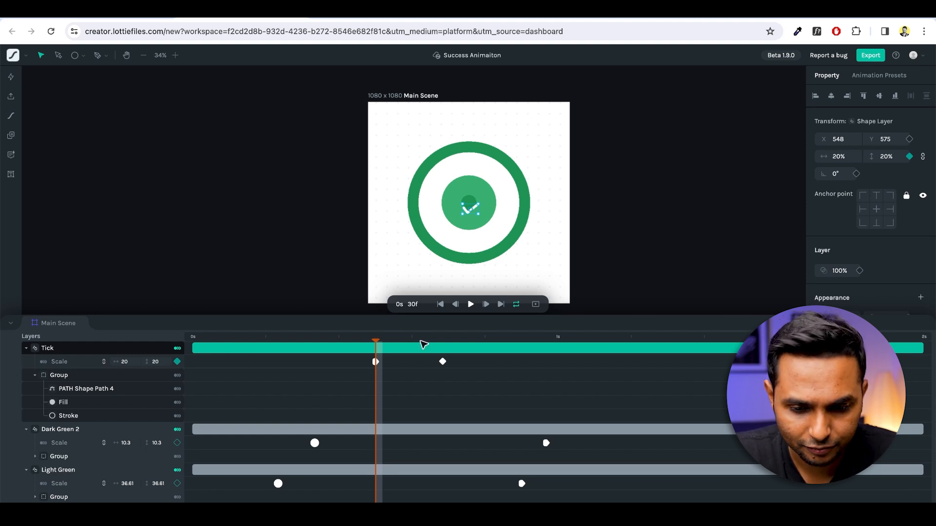
drag(377, 341, 446, 344)
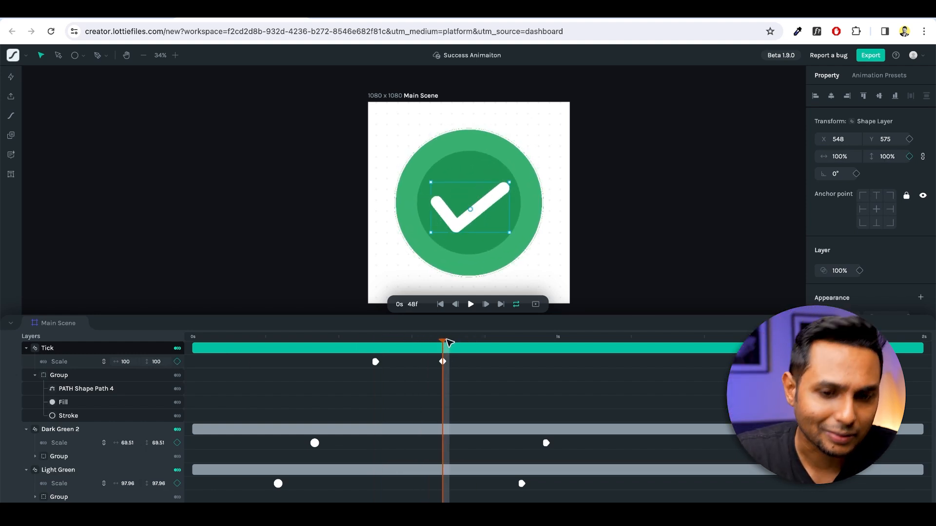
drag(523, 210, 490, 203)
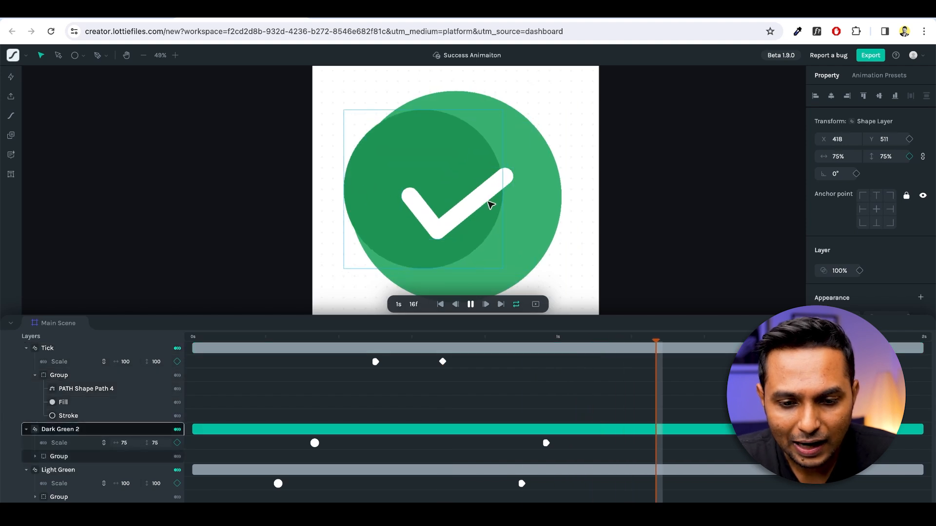
key(ctrl+z)
key(space)
Step: Open the Tick layer's path for editing, turn on path animation at frame 41, and add a second path keyframe at frame 58
drag(472, 340, 448, 342)
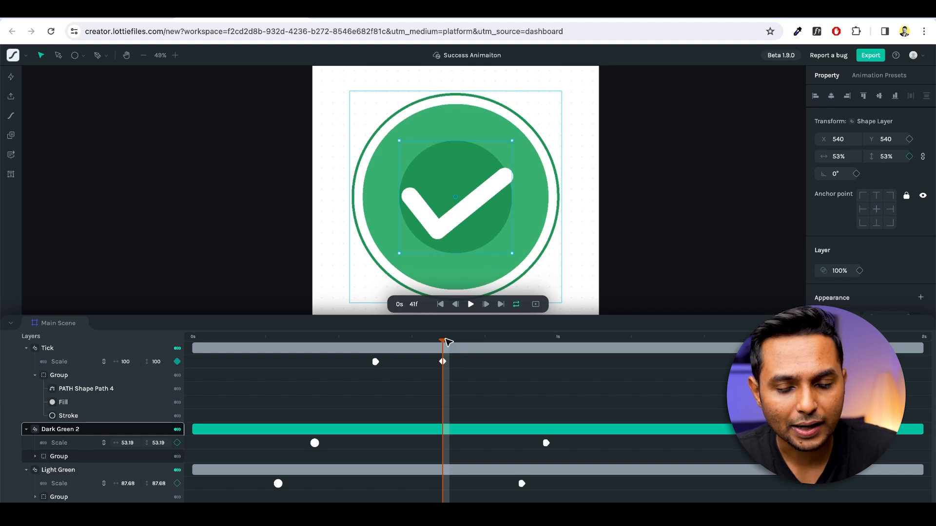
click(685, 223)
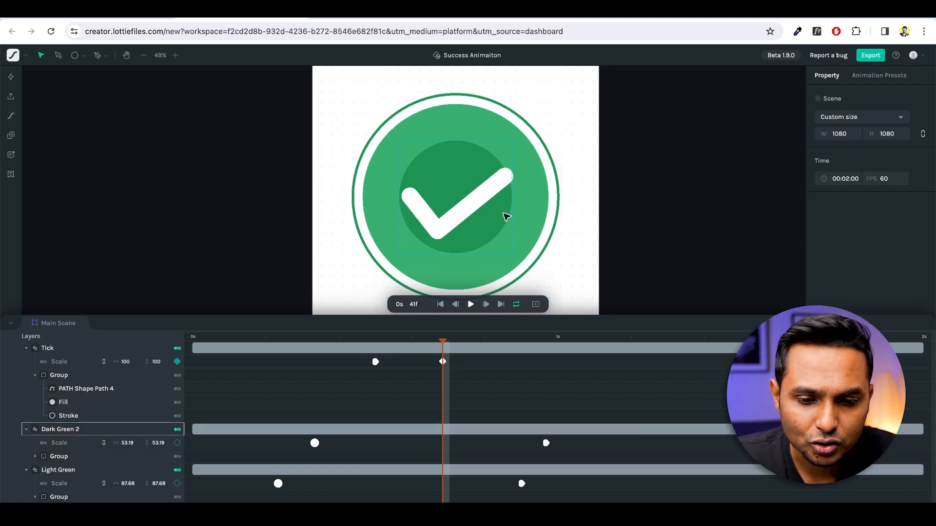
click(484, 194)
click(485, 194)
click(672, 161)
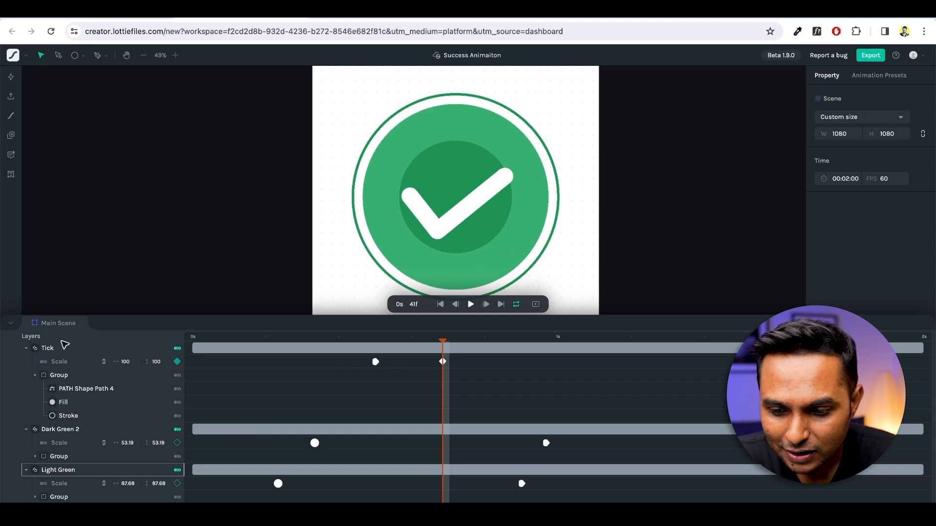
click(49, 348)
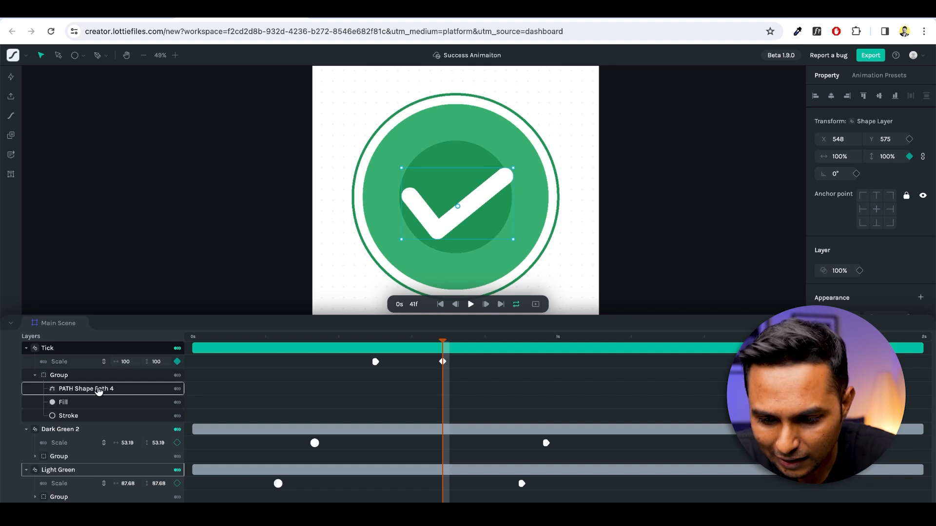
click(98, 392)
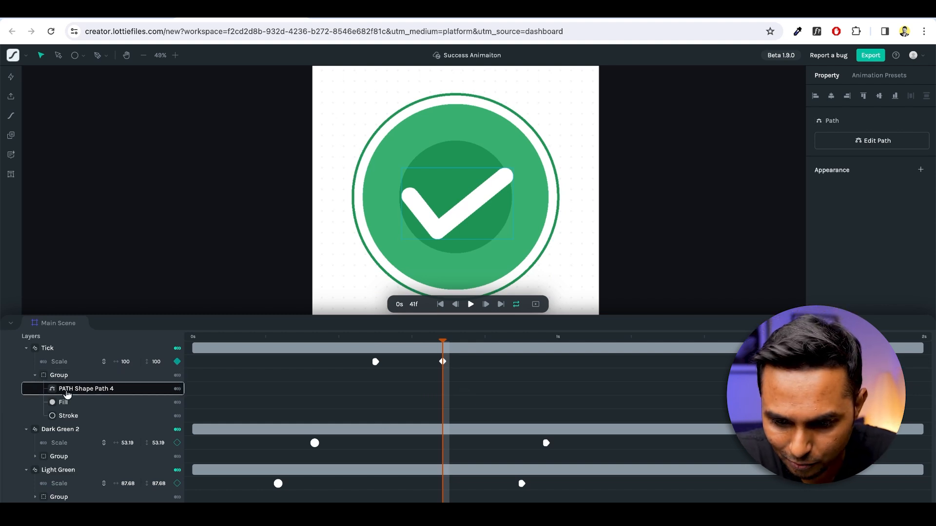
click(892, 141)
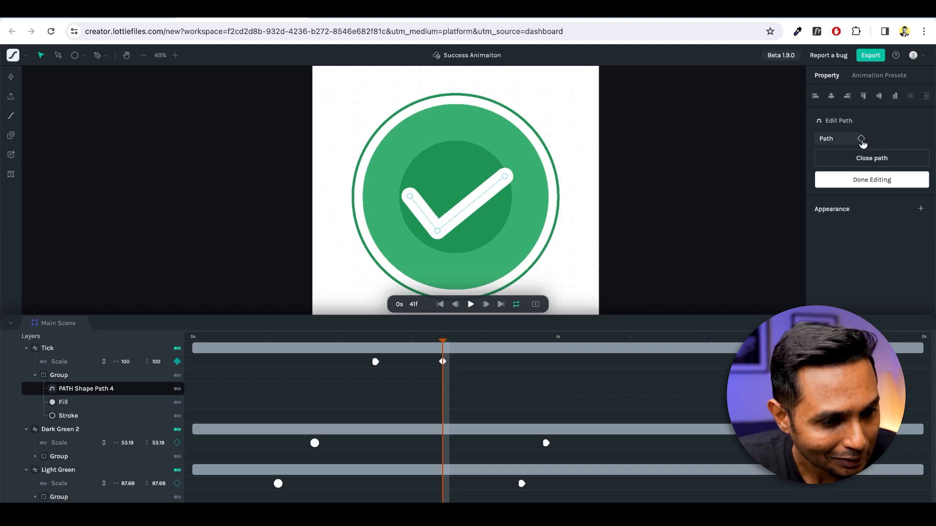
click(862, 140)
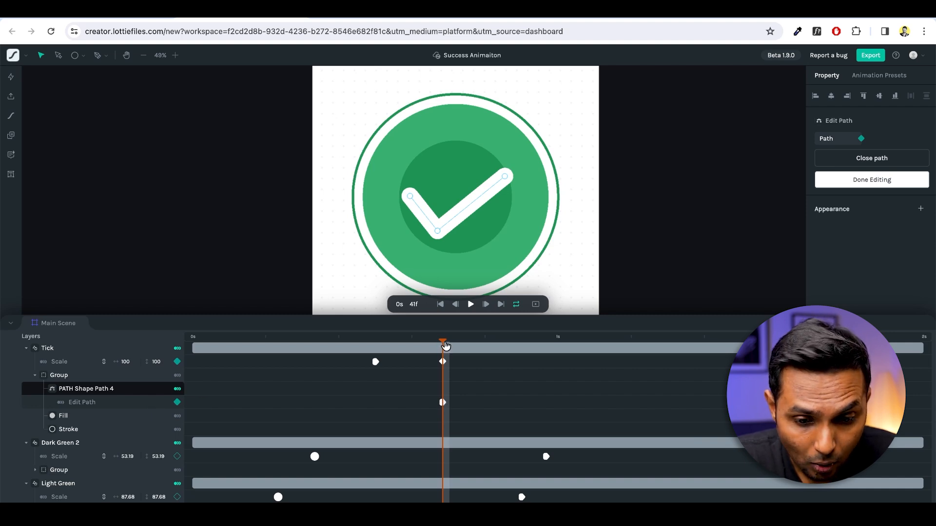
drag(446, 346, 554, 341)
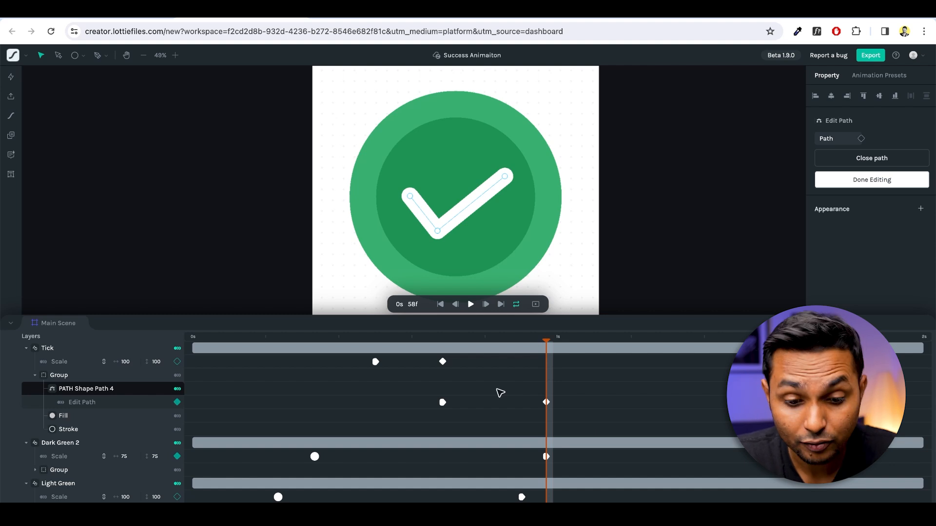
click(547, 403)
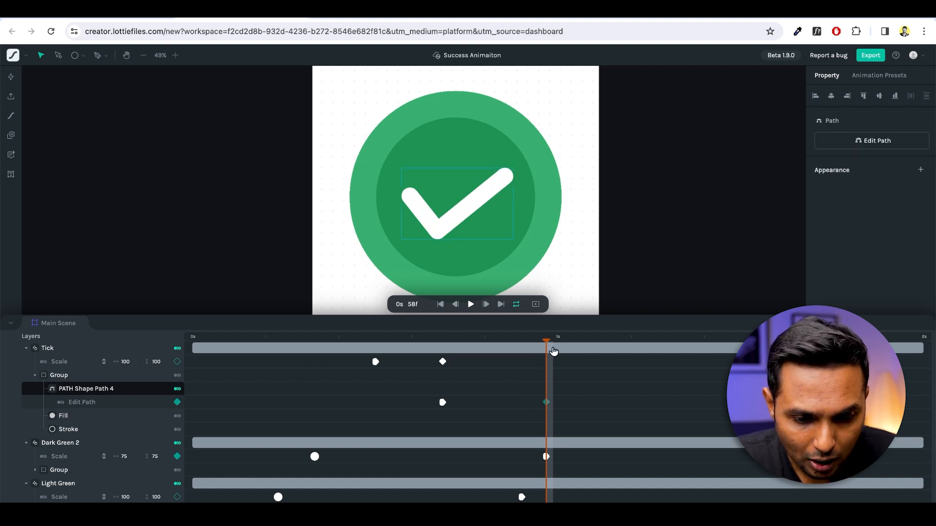
Step: At the frame 41 path keyframe, move the tick's upper end point down onto its lower corner point so only the short stroke remains
drag(553, 351, 447, 351)
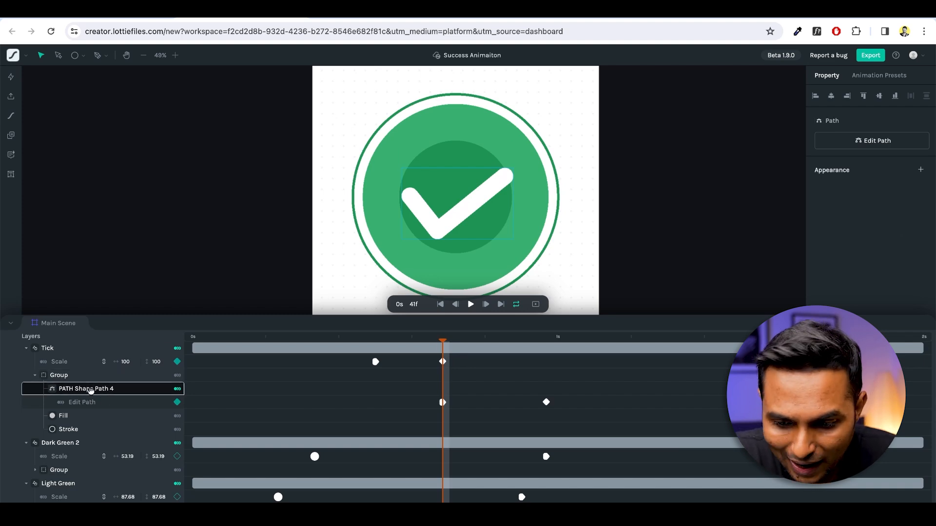
click(891, 144)
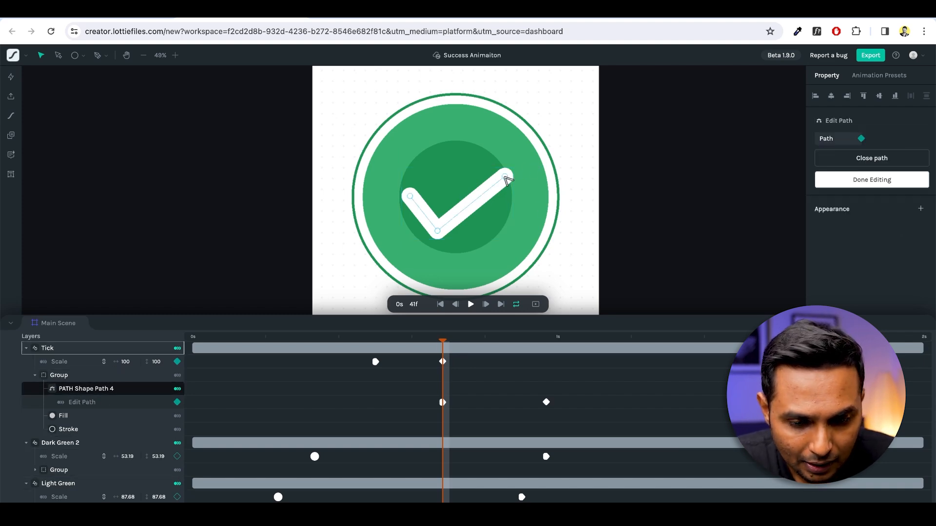
drag(506, 177, 443, 228)
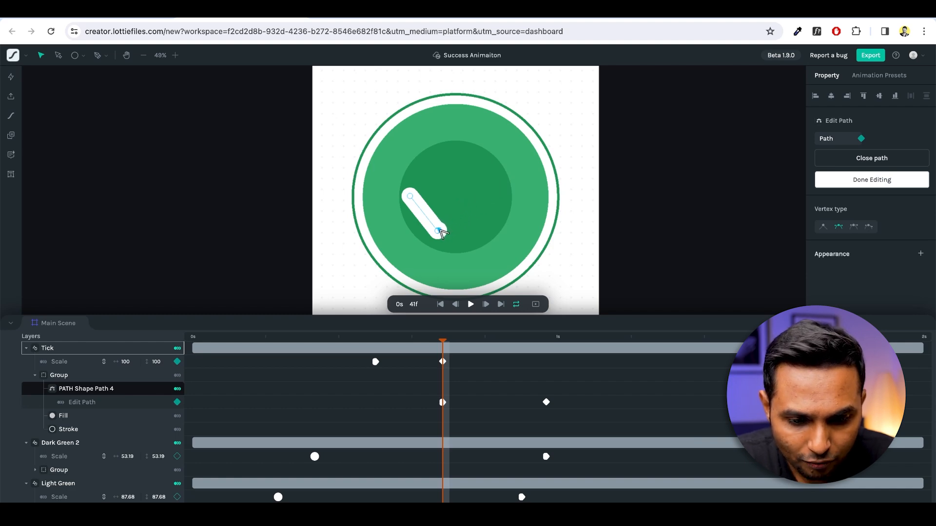
Step: Set the Tick layer's scale to 0% in both directions at the frame 30 keyframe
mouse_move(443, 345)
mouse_down()
mouse_move(538, 341)
mouse_move(375, 347)
mouse_move(437, 347)
mouse_up()
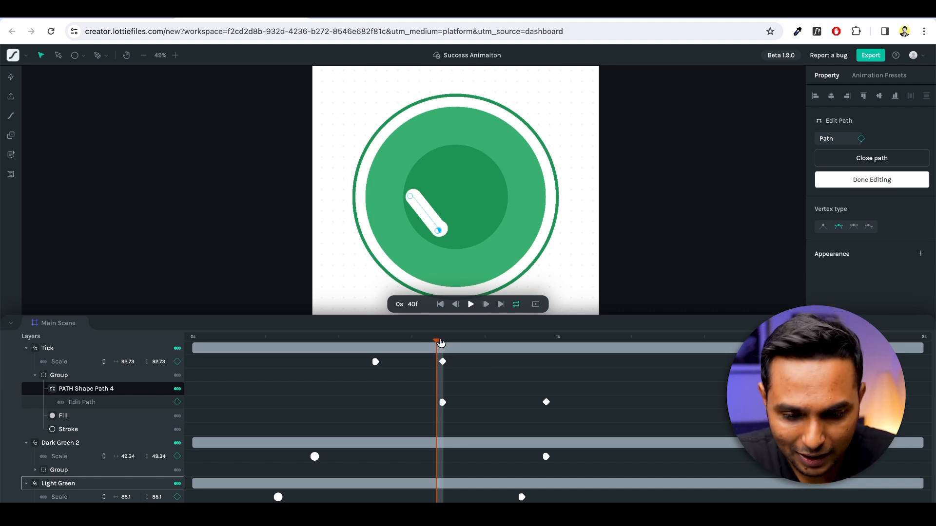
drag(440, 342, 381, 341)
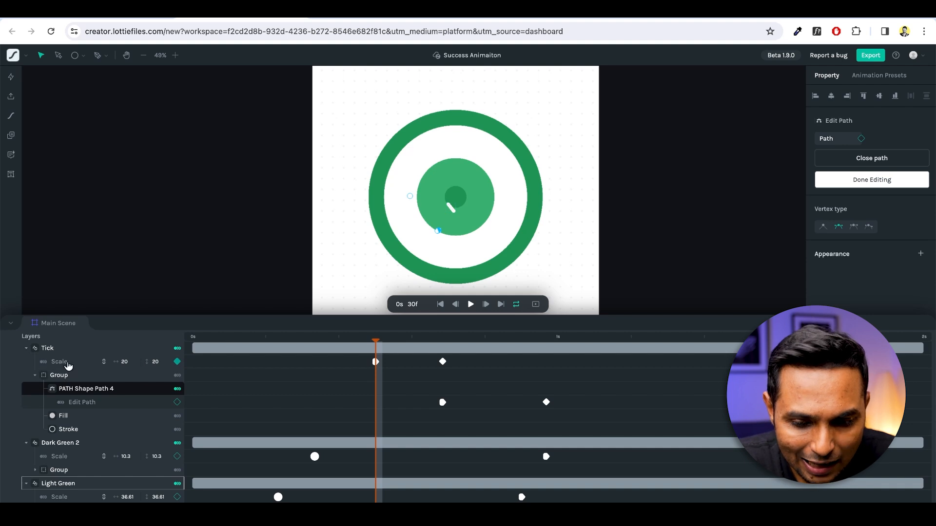
click(375, 362)
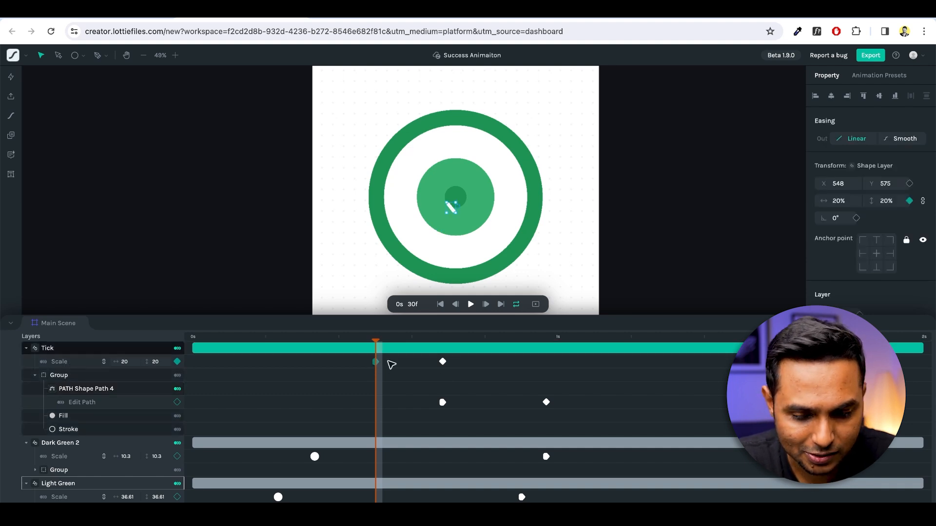
click(123, 362)
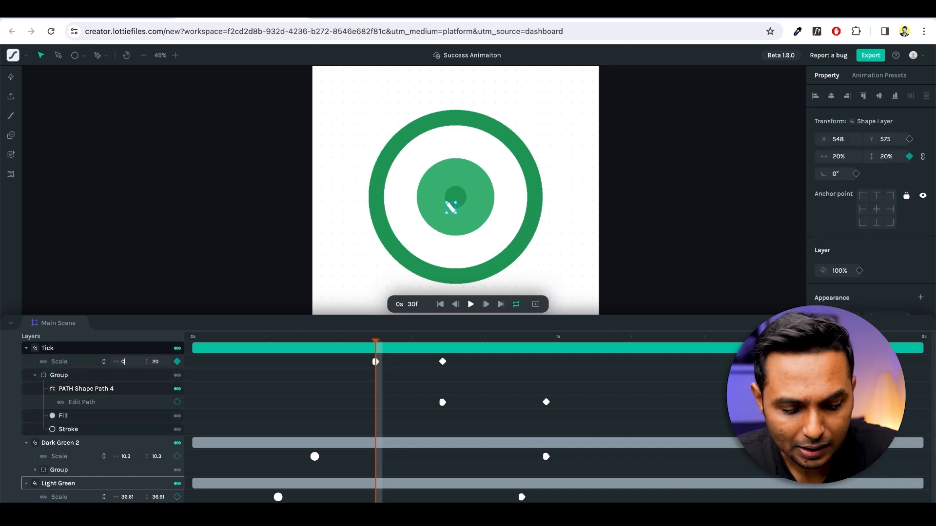
text(0)
key(Return)
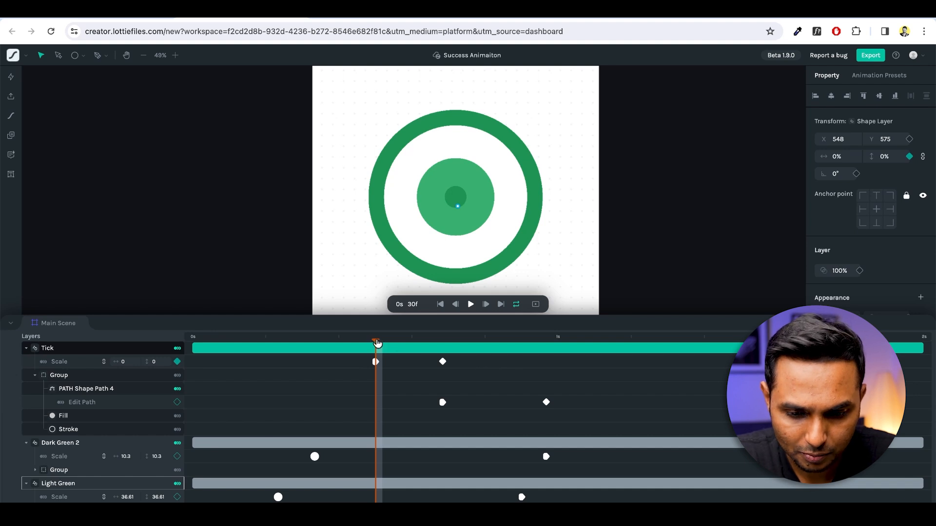
Step: Play the animation from the start and scrub from frame 31 towards frame 41 to check where the tick scales up from
drag(377, 345, 113, 389)
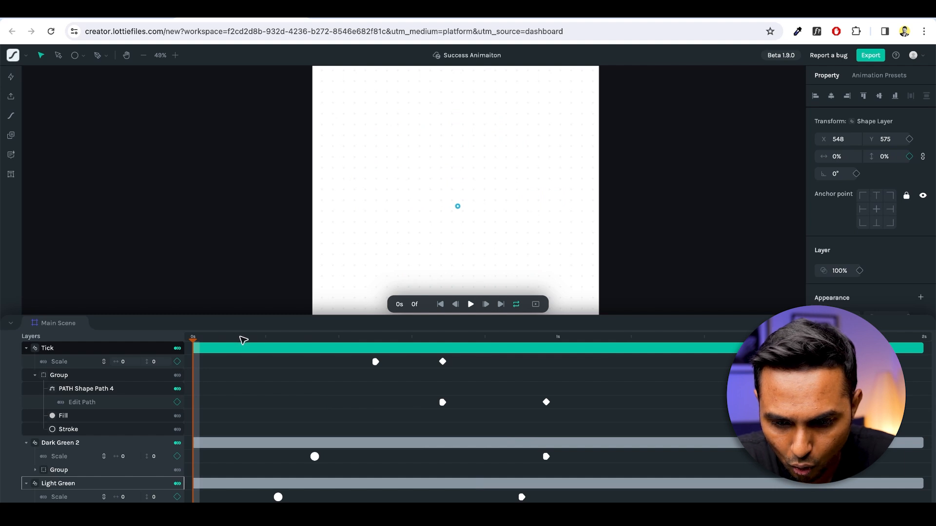
click(199, 340)
key(space)
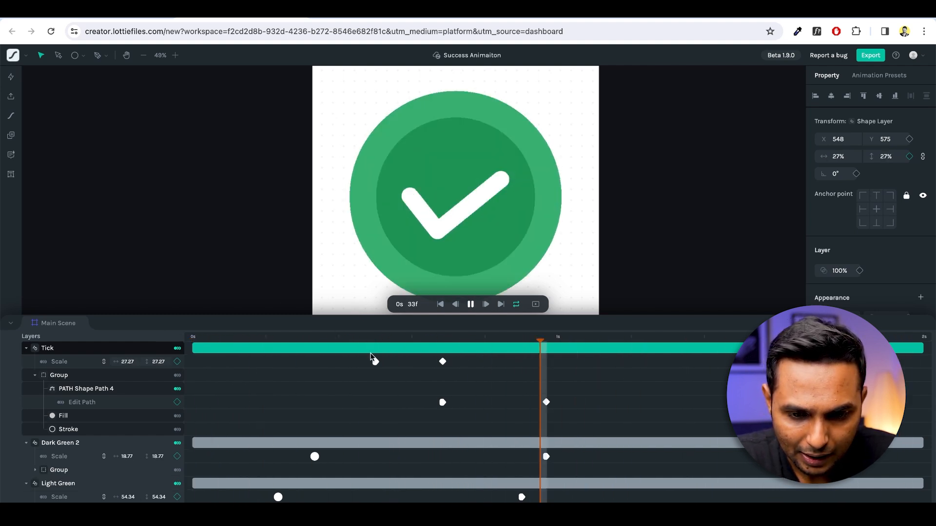
key(space)
drag(362, 343, 381, 341)
click(469, 222)
click(456, 205)
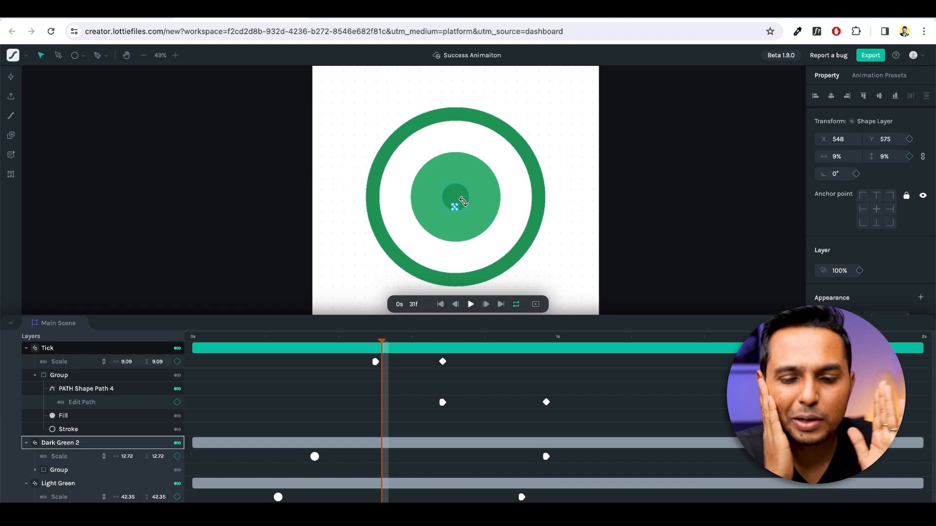
click(463, 201)
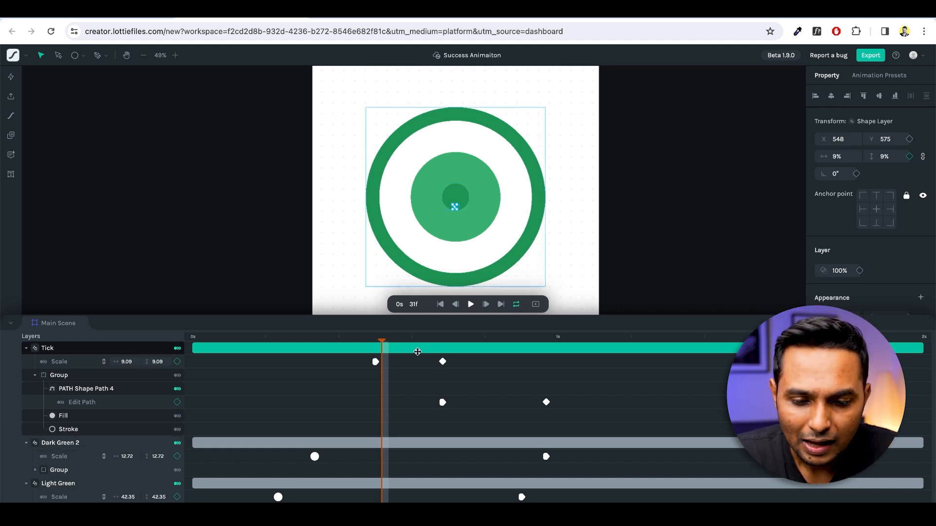
drag(382, 338, 437, 335)
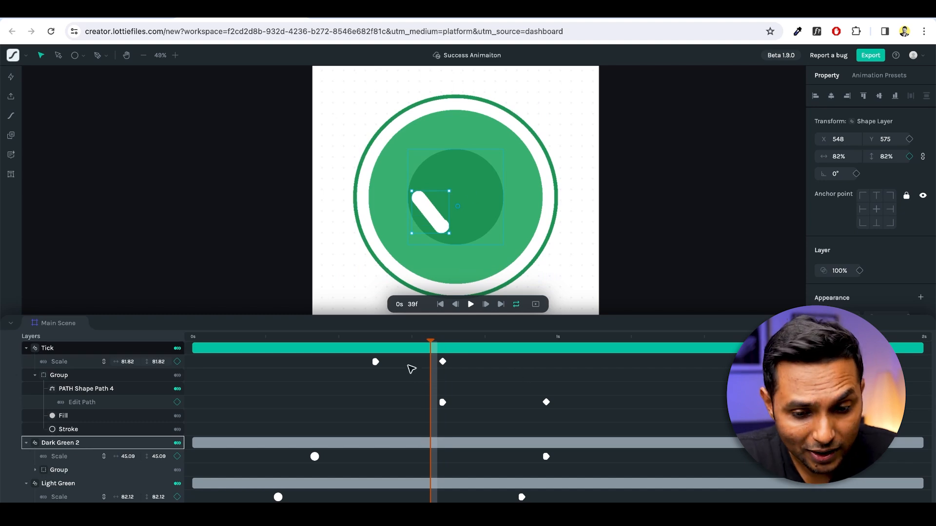
drag(430, 343, 448, 339)
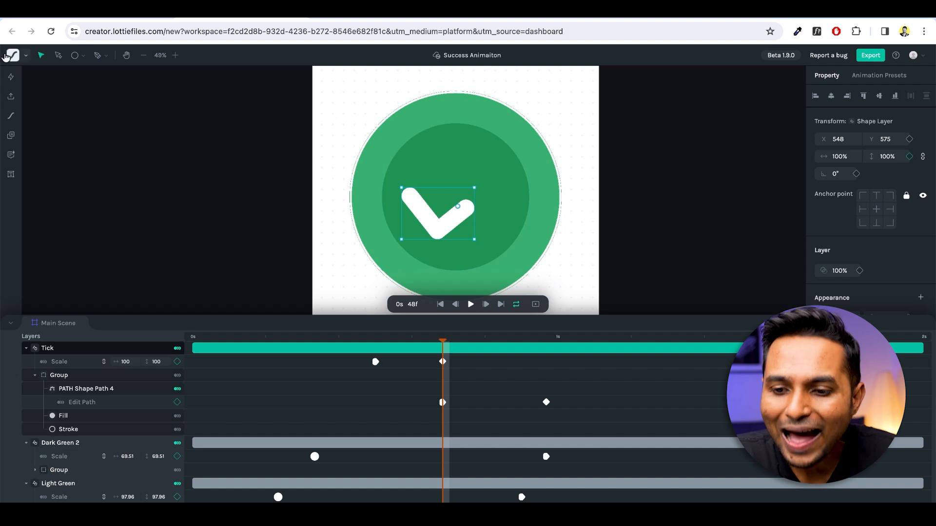
Step: Move the Tick layer's anchor point to the middle of its short stroke, at about X 420, Y 598
click(58, 55)
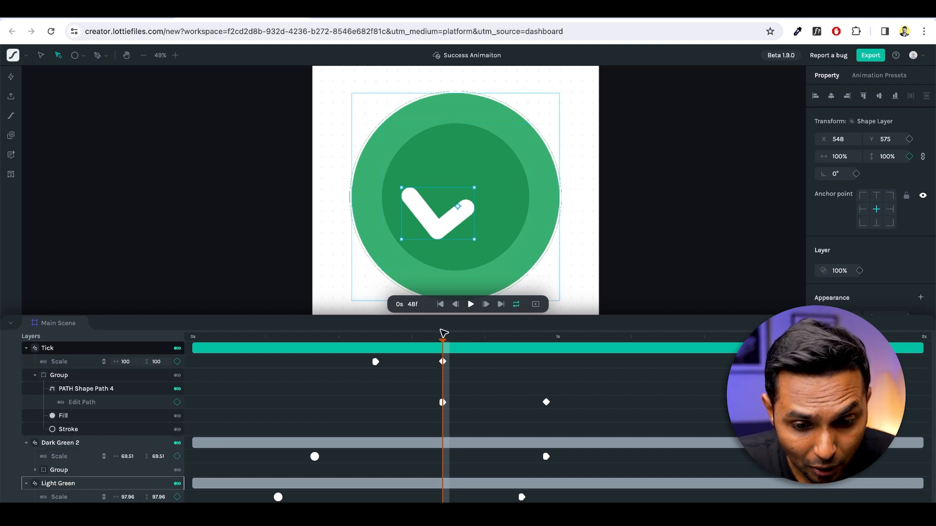
mouse_move(442, 344)
mouse_down()
mouse_move(401, 344)
mouse_move(463, 341)
mouse_move(436, 342)
mouse_move(449, 344)
mouse_up()
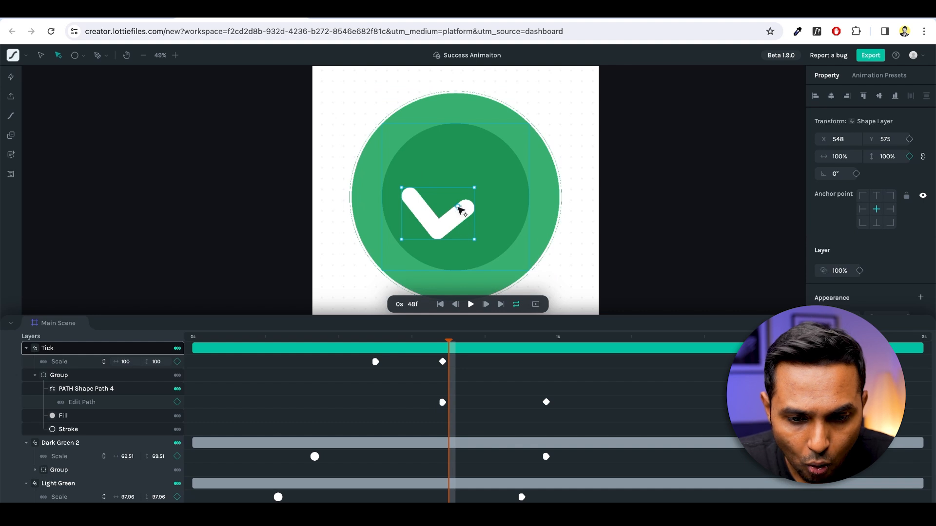
drag(443, 209, 427, 216)
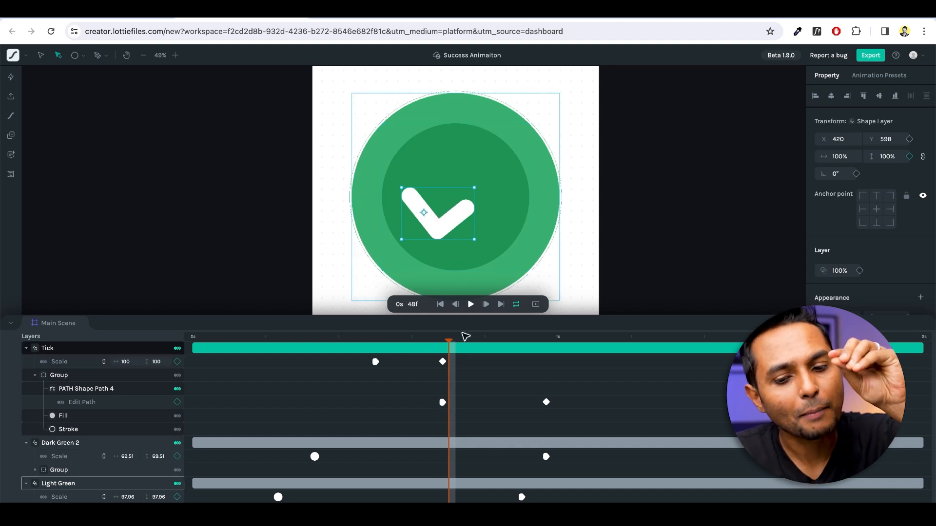
Step: Scrub back and play the animation from the start to check the tick's scale-up around its new anchor point
drag(451, 343, 408, 330)
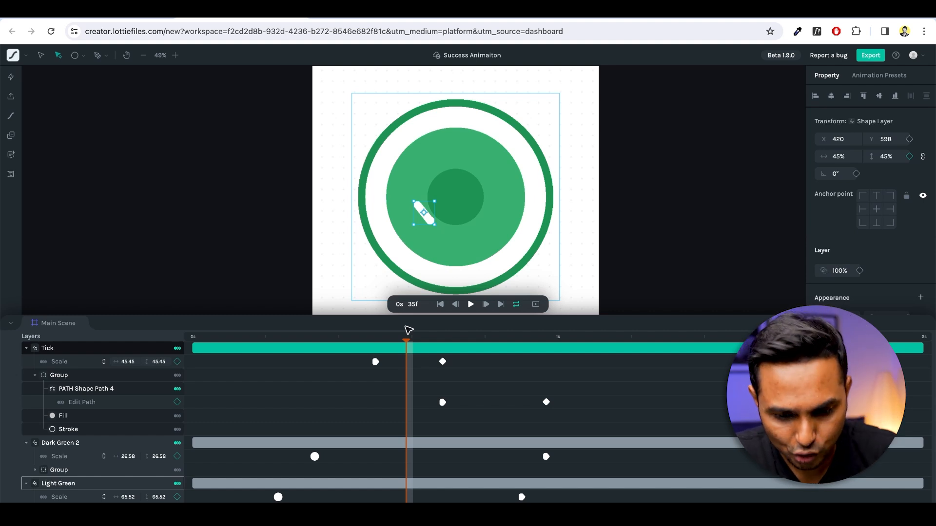
drag(362, 415, 192, 384)
key(space)
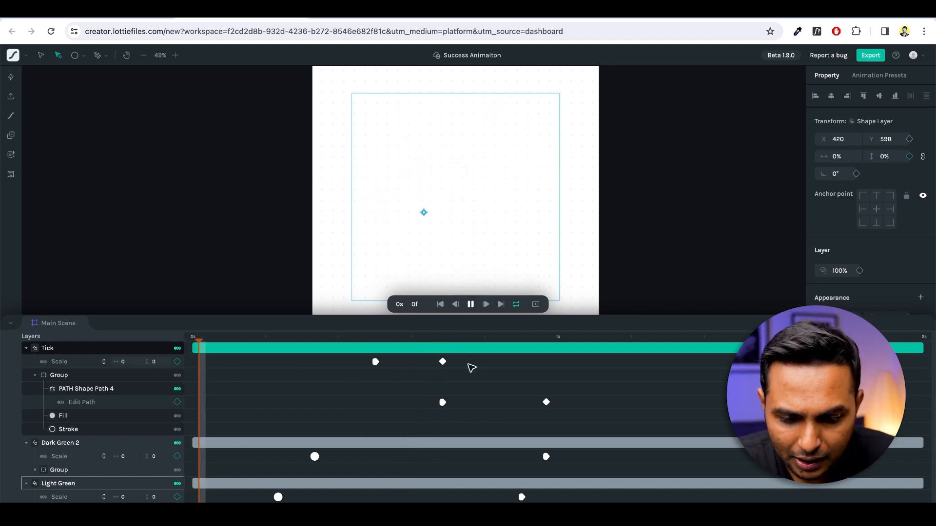
key(space)
Step: Set the incoming easing of the Tick layer's frame 41 scale keyframe to Smooth and play back the result
click(443, 362)
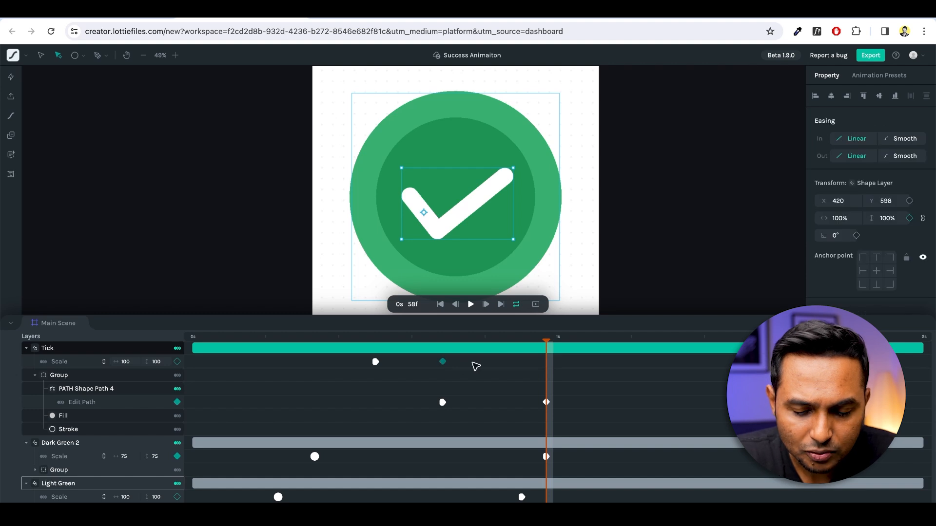
click(70, 363)
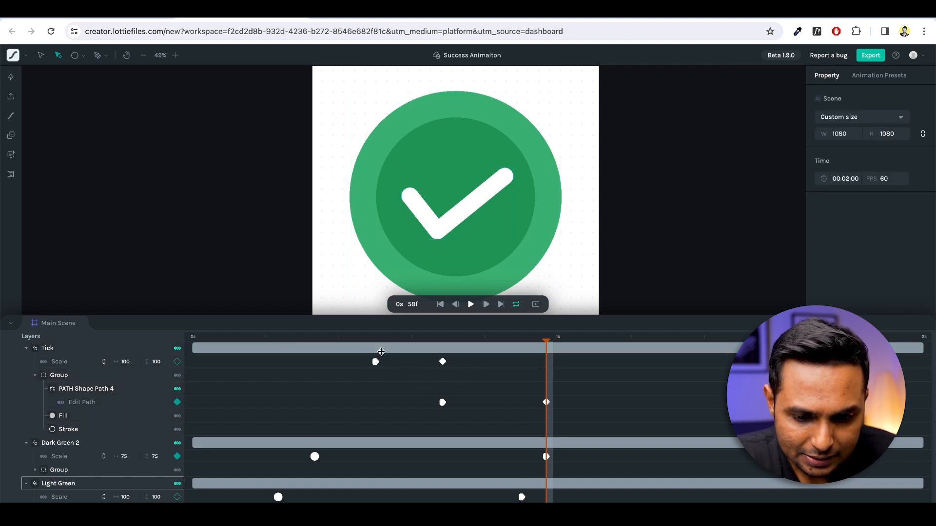
mouse_move(366, 340)
mouse_down()
mouse_move(409, 340)
mouse_move(367, 340)
mouse_up()
click(375, 363)
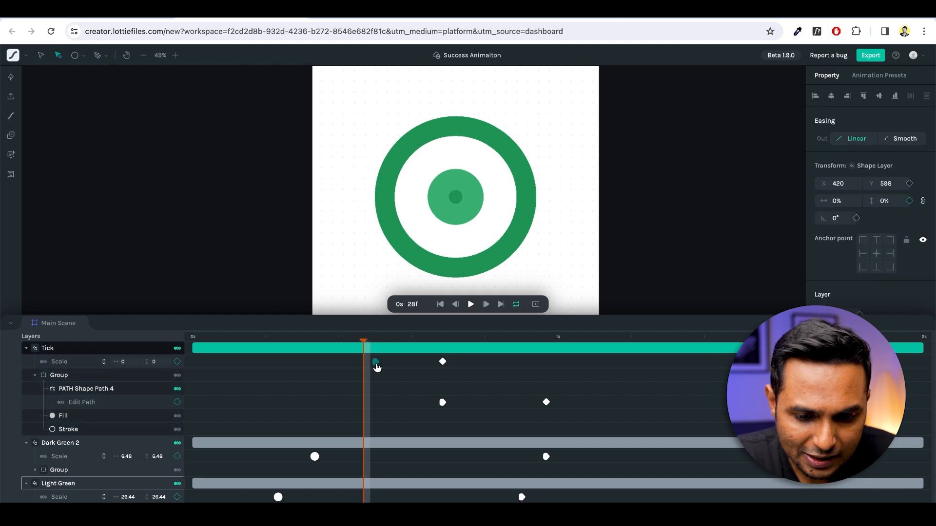
click(449, 330)
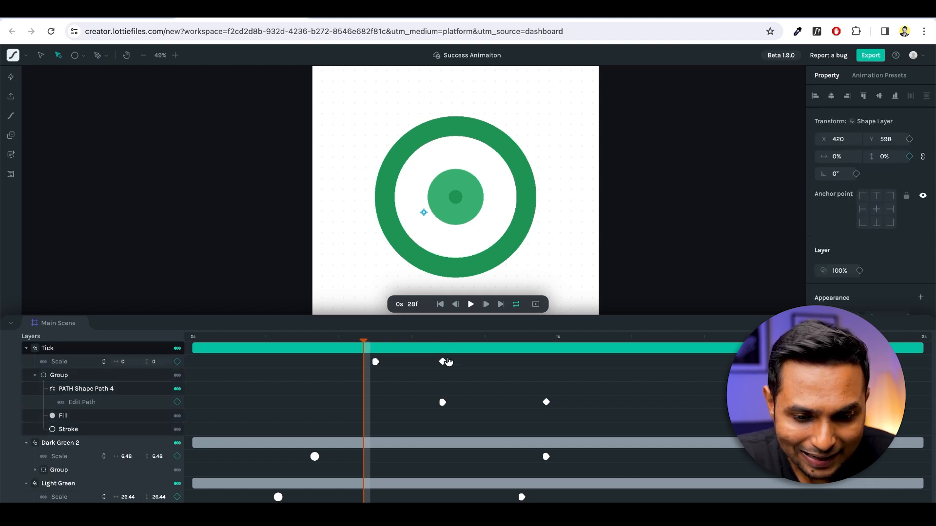
click(447, 339)
click(442, 361)
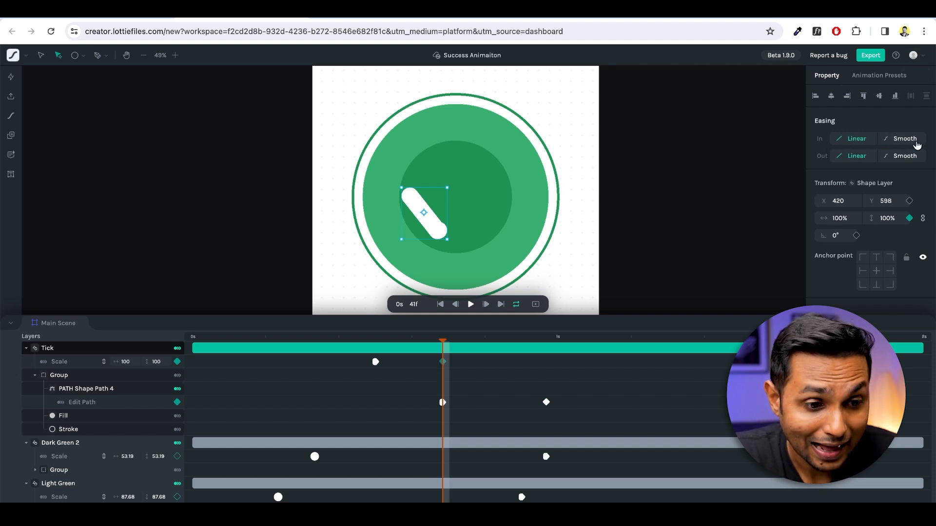
click(917, 142)
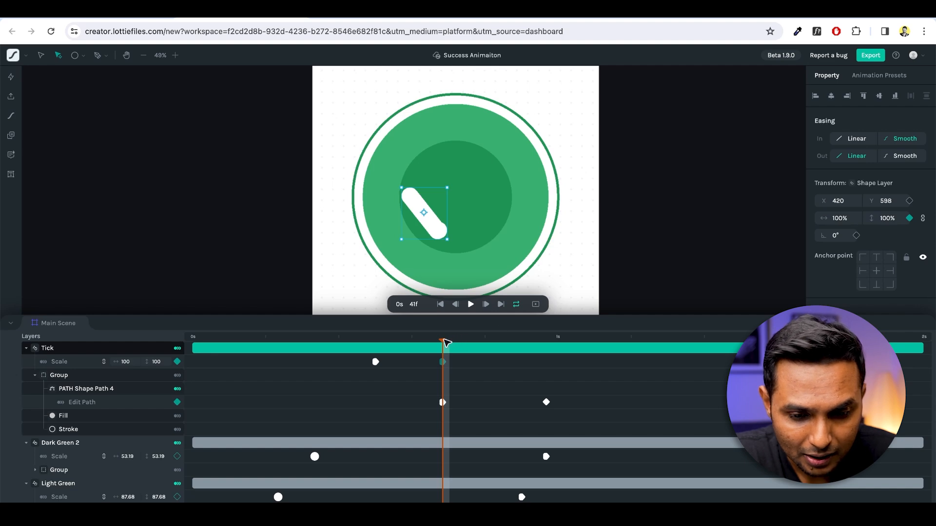
drag(446, 343, 354, 344)
key(space)
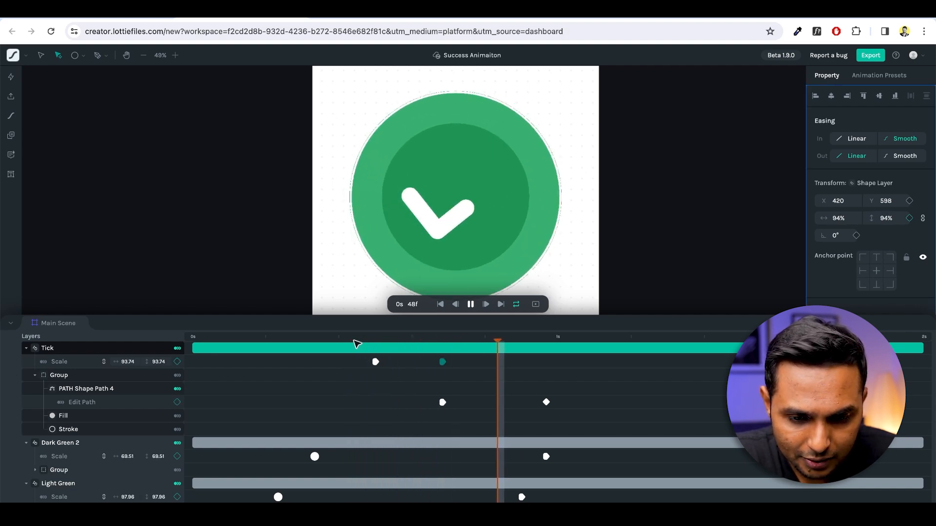
Step: Fit the whole 1080 × 1080 scene in view, deselect the scale keyframe and play the animation from the first frame
click(382, 247)
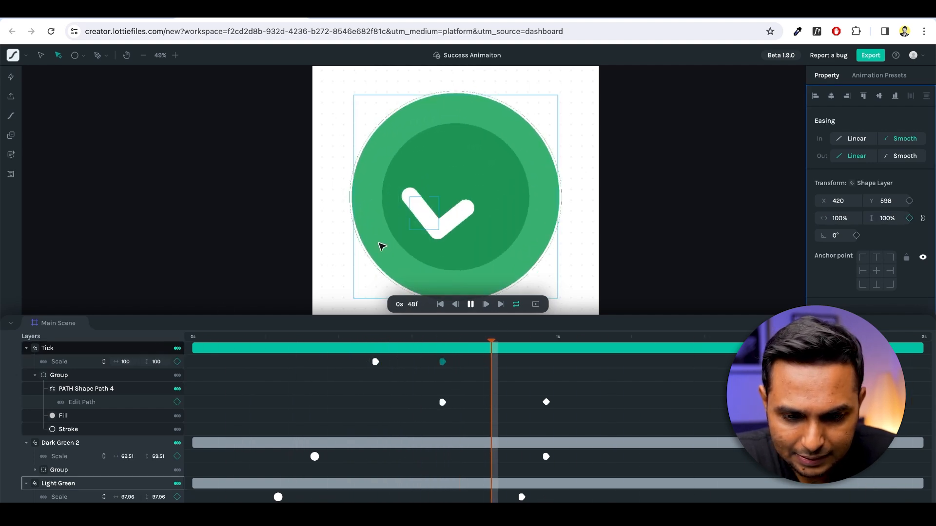
key(space)
scroll(483, 233, down, 3)
scroll(483, 233, up, 2)
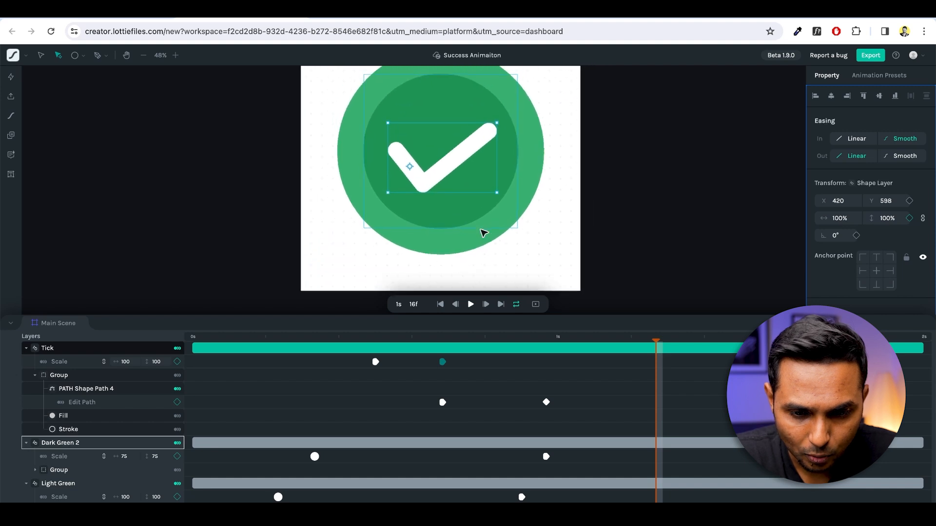
scroll(482, 232, down, 5)
click(607, 219)
key(space)
key(space)
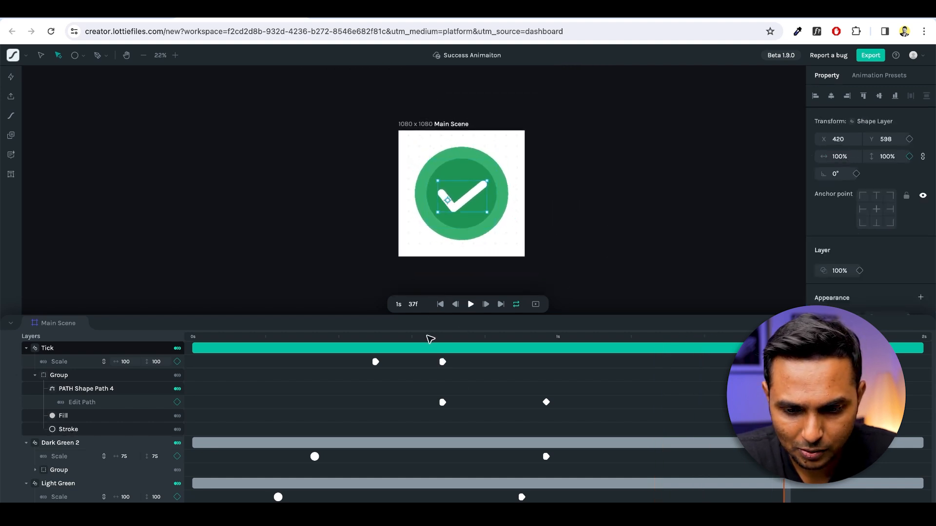
drag(430, 339, 165, 337)
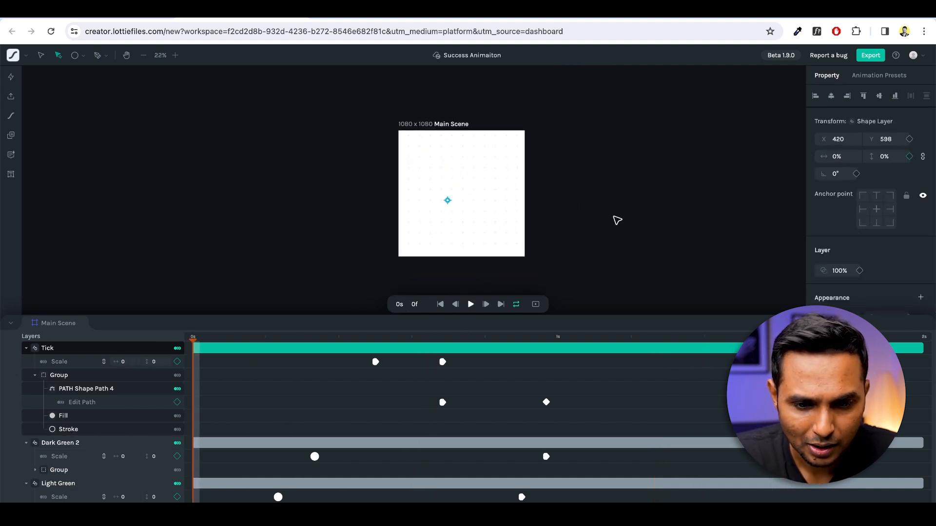
key(space)
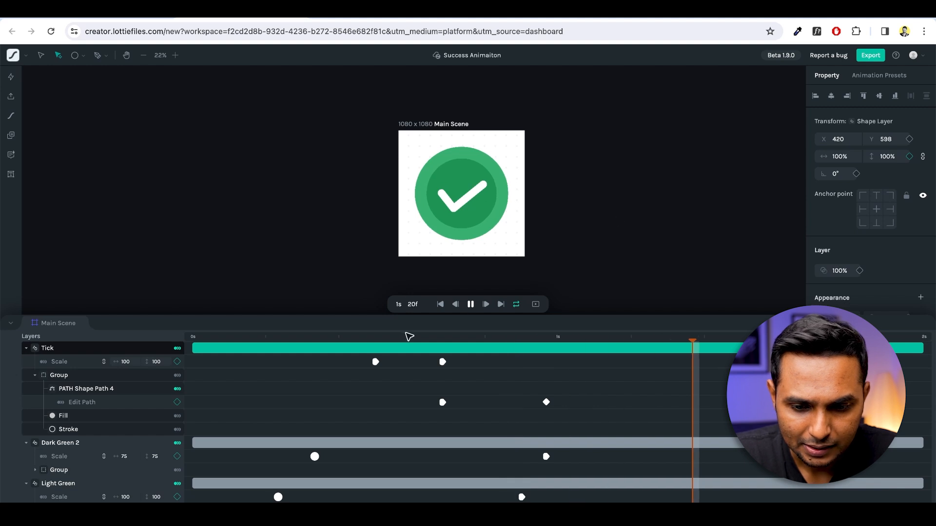
Step: Replay the animation from the start and scrub to frame 50 to check the tick's scale-up and draw-on
click(363, 337)
drag(323, 338, 182, 338)
key(space)
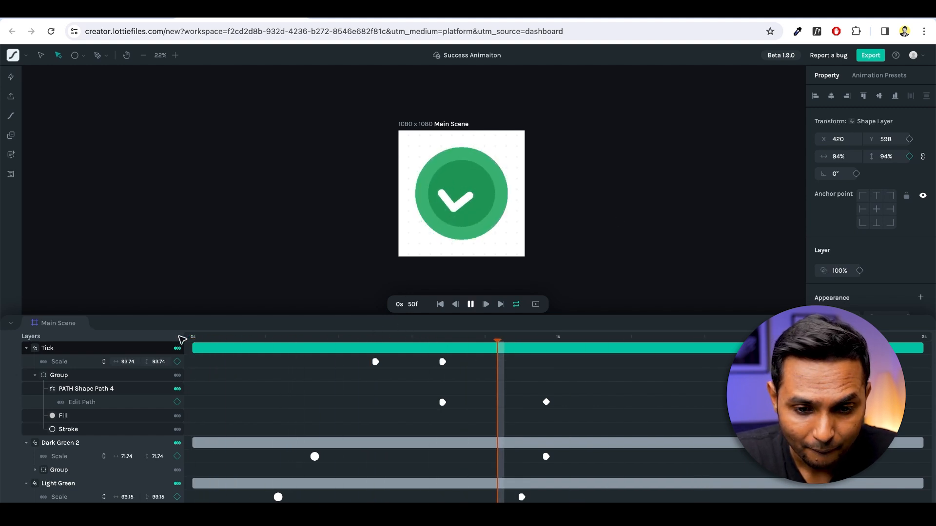
click(321, 337)
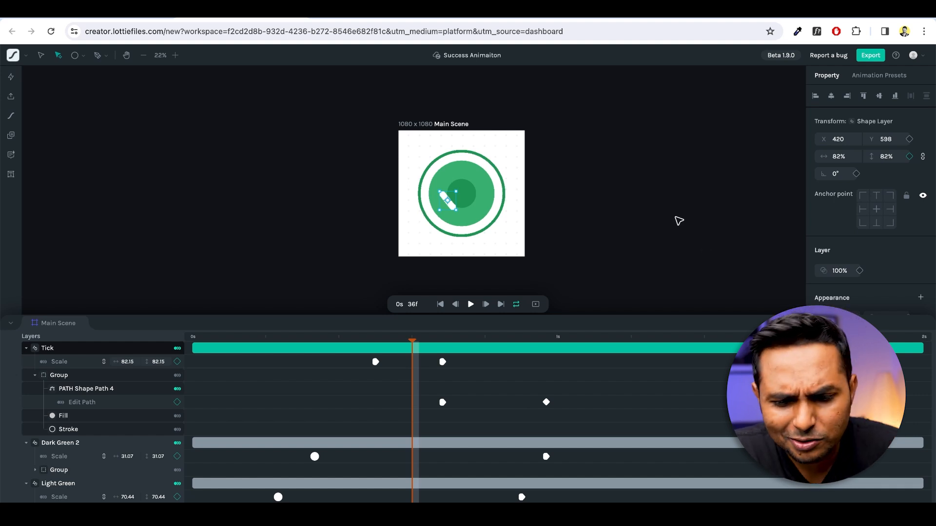
drag(373, 344, 504, 335)
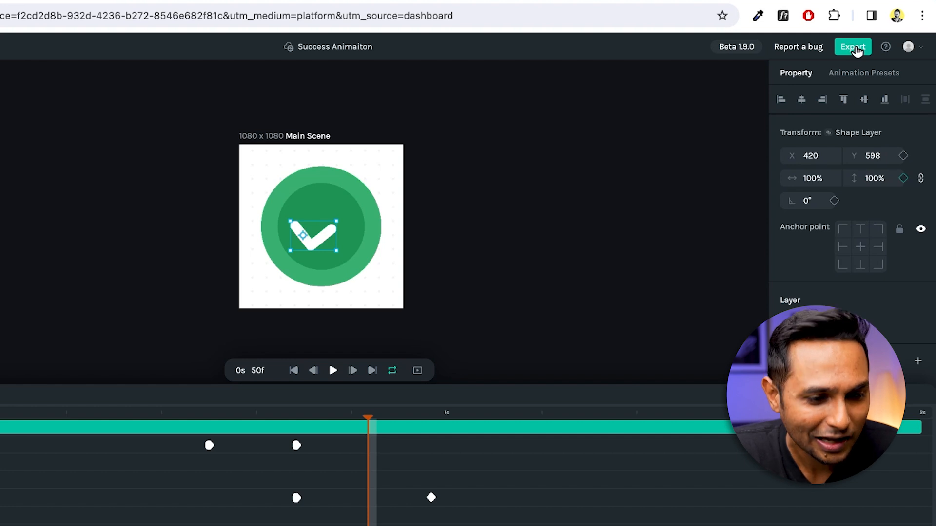
Step: Export the animation, turn off the transparency grid in its preview and save it to First Project as Success_Animaiton
click(855, 48)
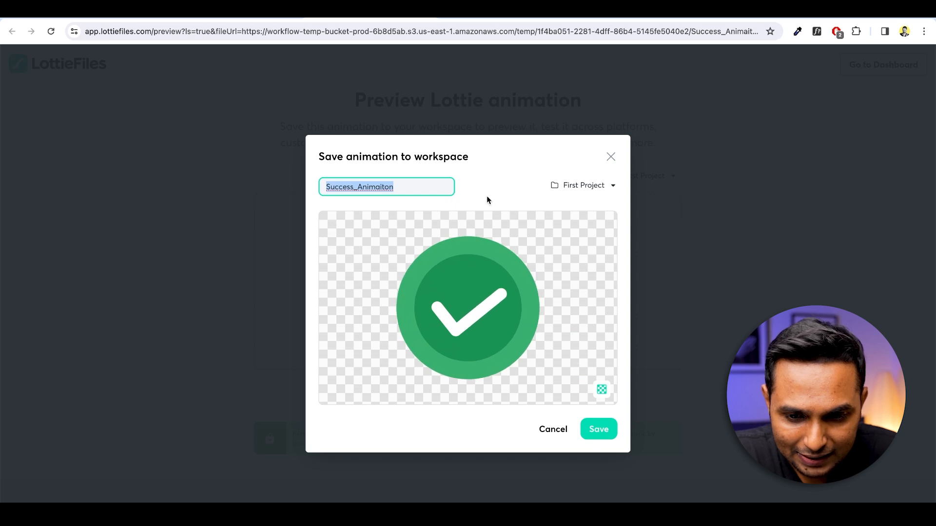
click(601, 390)
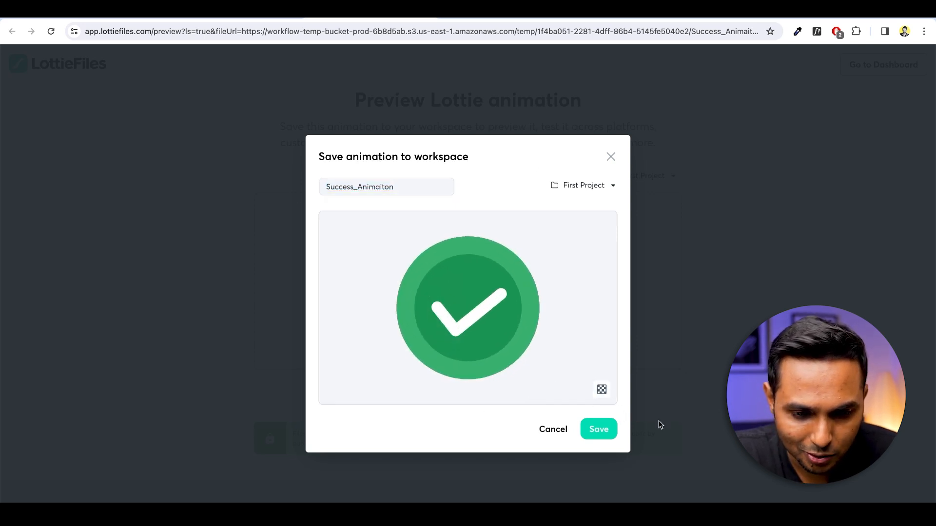
click(600, 435)
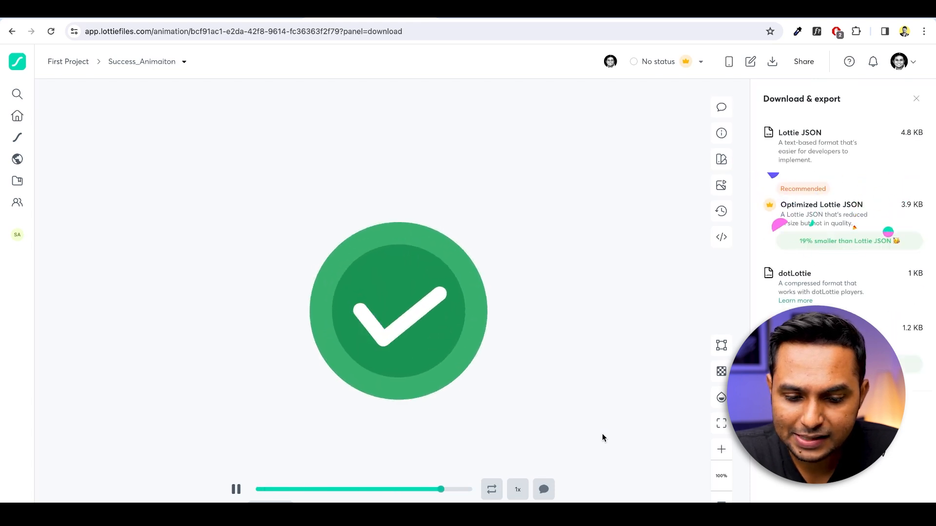
Step: Examine the download formats offered for the saved animation, including Optimized Lottie JSON and dotLottie
mouse_move(904, 371)
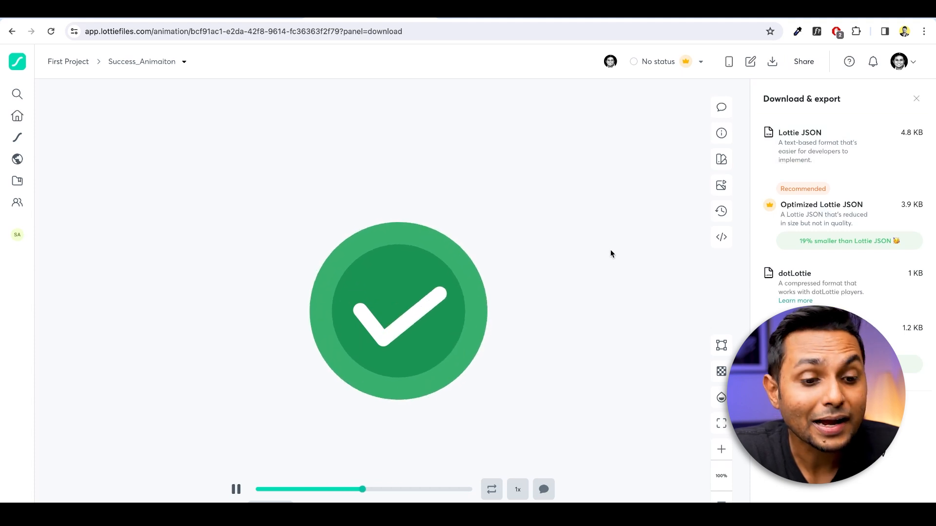
mouse_move(851, 228)
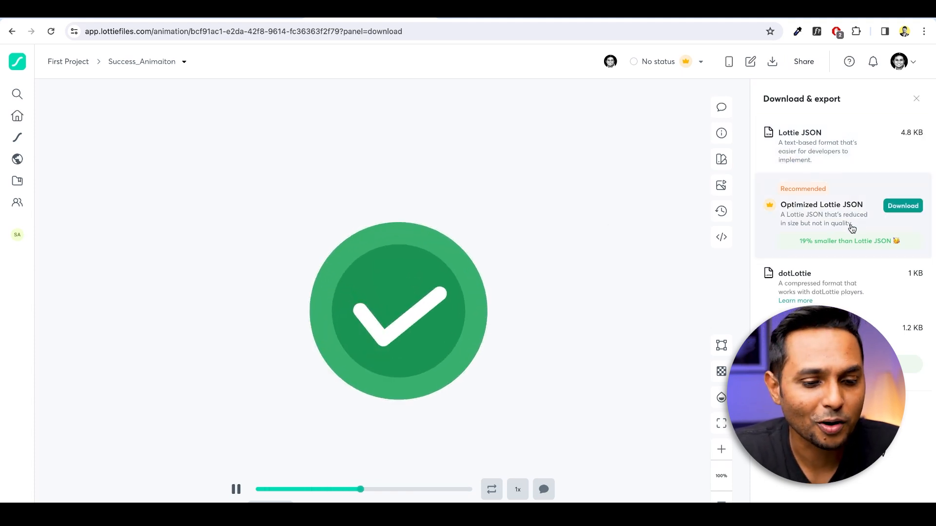
mouse_move(871, 284)
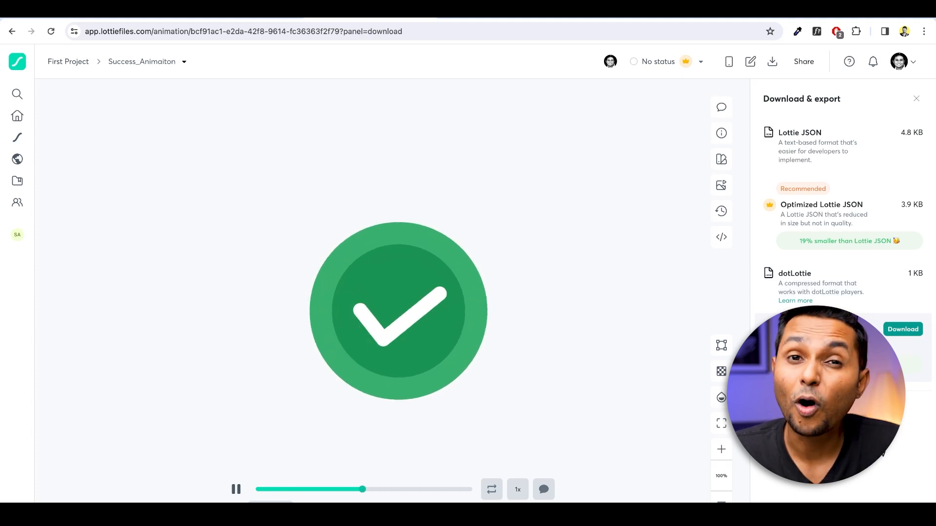